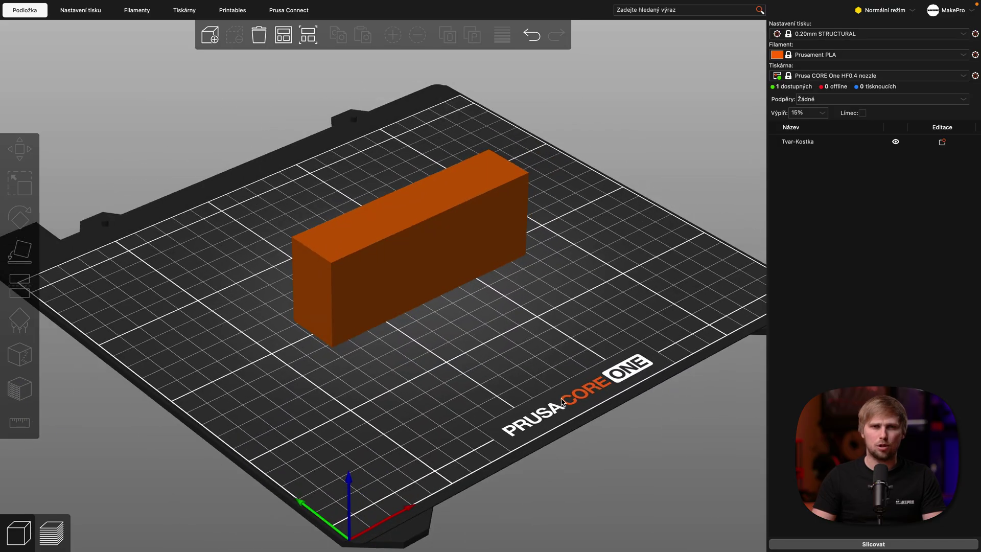
Step: Add an embossed text part to the block's long side with the wording "MakePro"
{"action": "scroll", "coordinate": [582, 402], "scroll_direction": "up", "scroll_amount": 6}
{"action": "scroll", "coordinate": [591, 403], "scroll_direction": "down", "scroll_amount": 4}
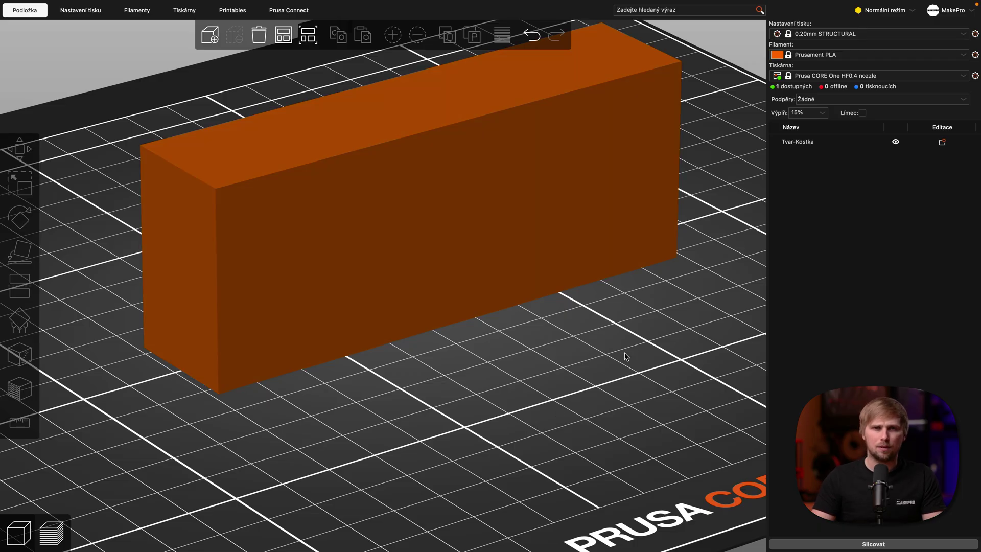
{"action": "scroll", "coordinate": [577, 394], "scroll_direction": "down", "scroll_amount": 3}
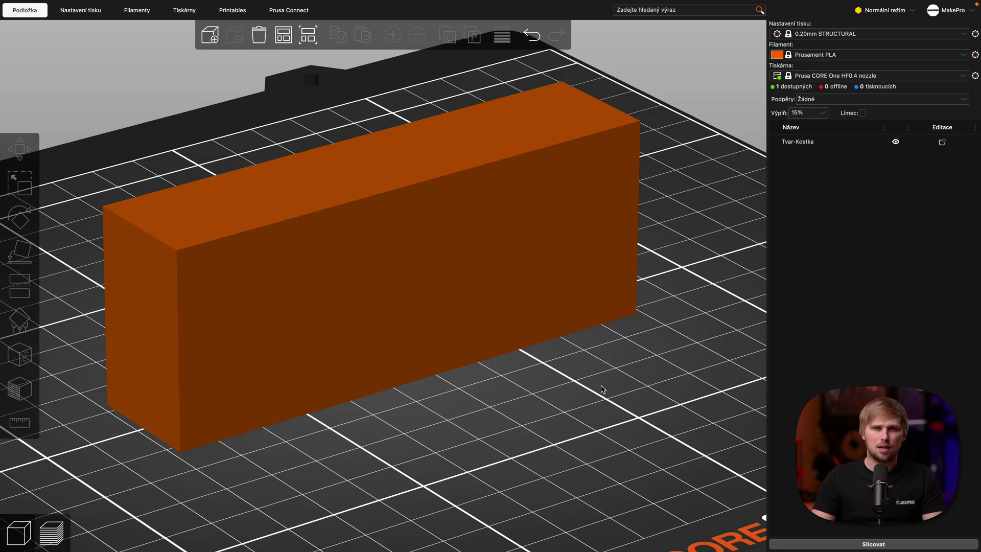
{"action": "right_click", "coordinate": [451, 258]}
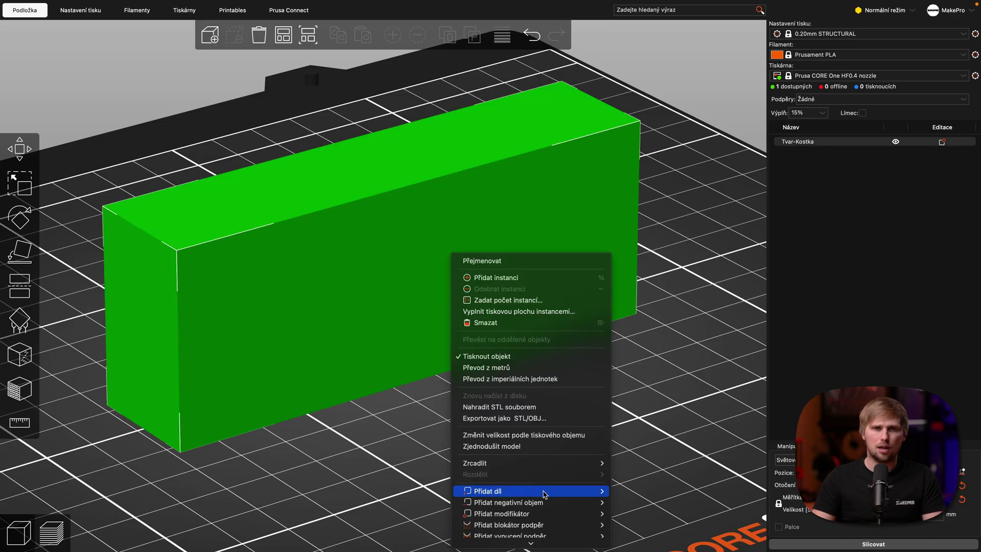
{"action": "mouse_move", "coordinate": [545, 492]}
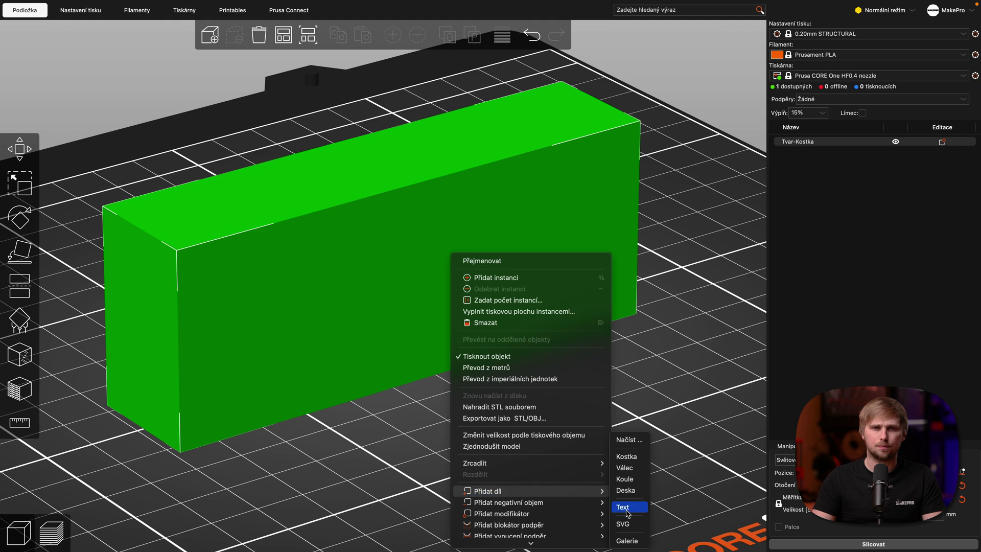
{"action": "left_click", "coordinate": [627, 507]}
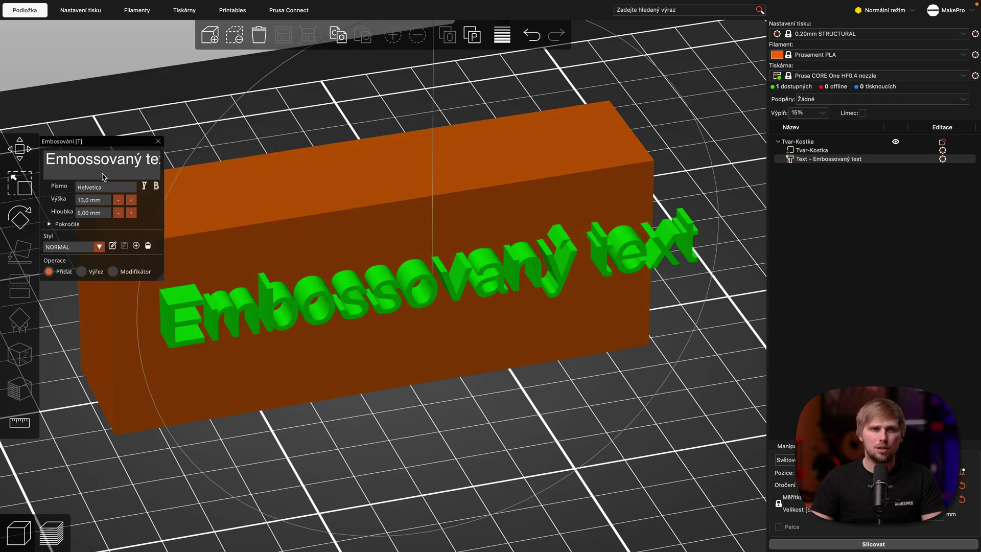
{"action": "double_click", "coordinate": [50, 162]}
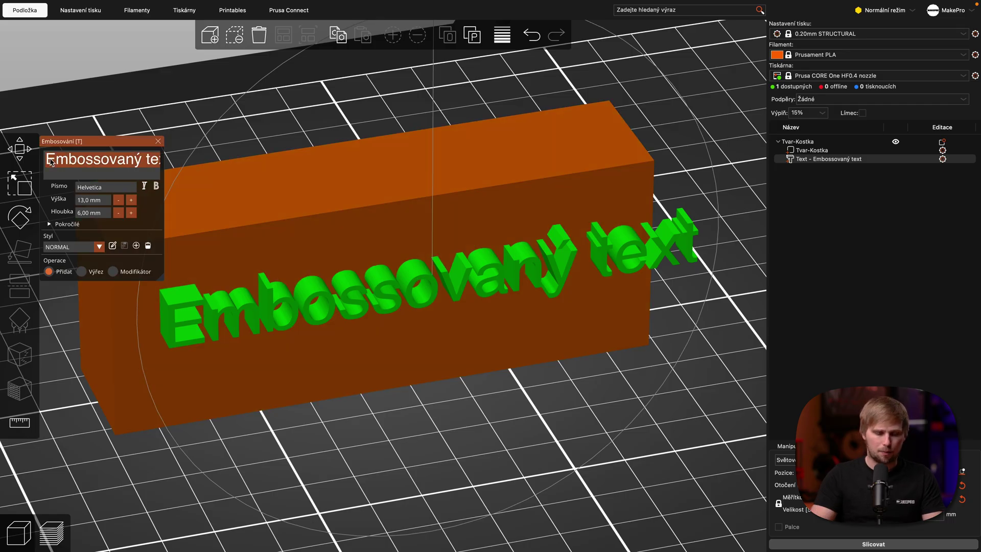
{"action": "type", "text": "MakePro"}
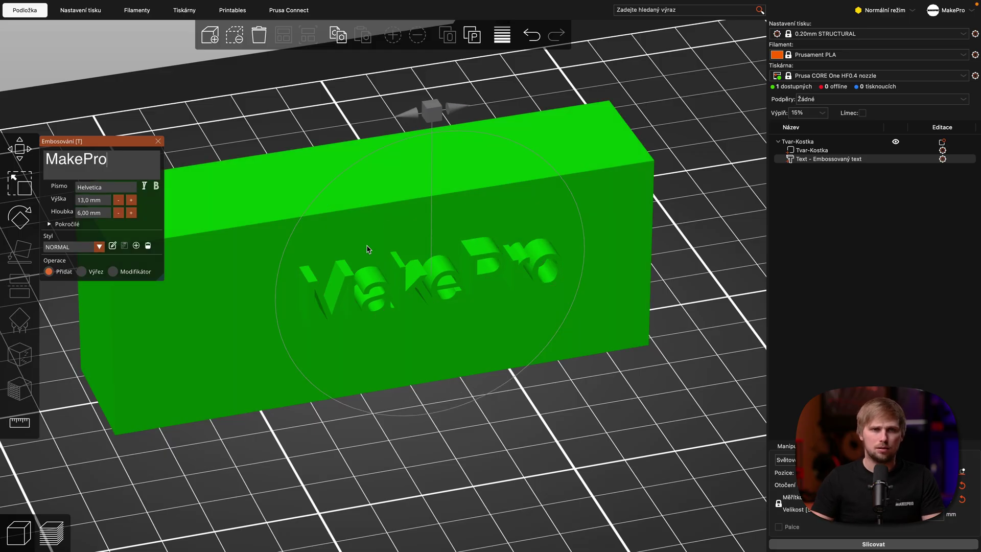
Step: Move the text along the block's long side and over onto its narrow end face
{"action": "left_click_drag", "start_coordinate": [474, 285], "coordinate": [427, 245]}
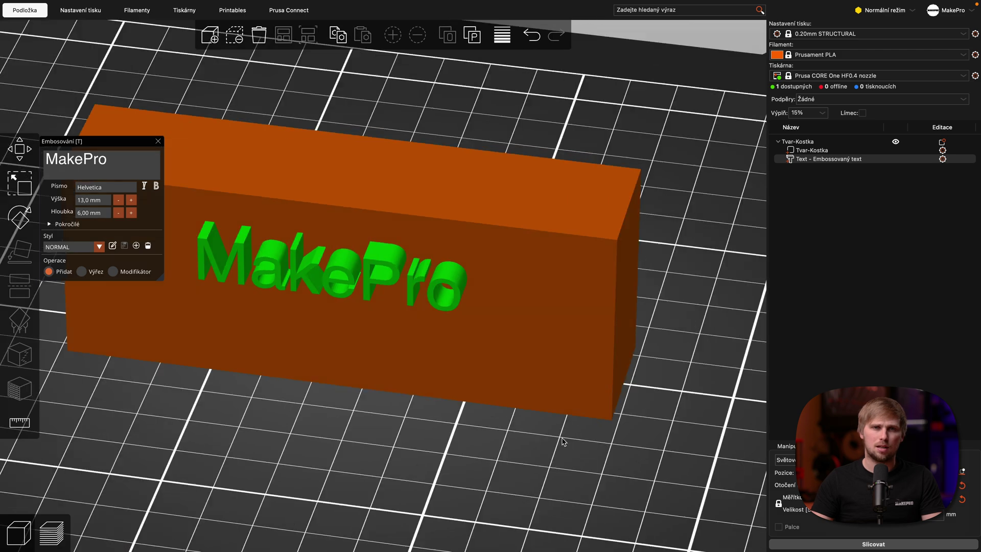
{"action": "left_click_drag", "start_coordinate": [561, 438], "coordinate": [468, 383]}
{"action": "left_click_drag", "start_coordinate": [325, 258], "coordinate": [548, 357]}
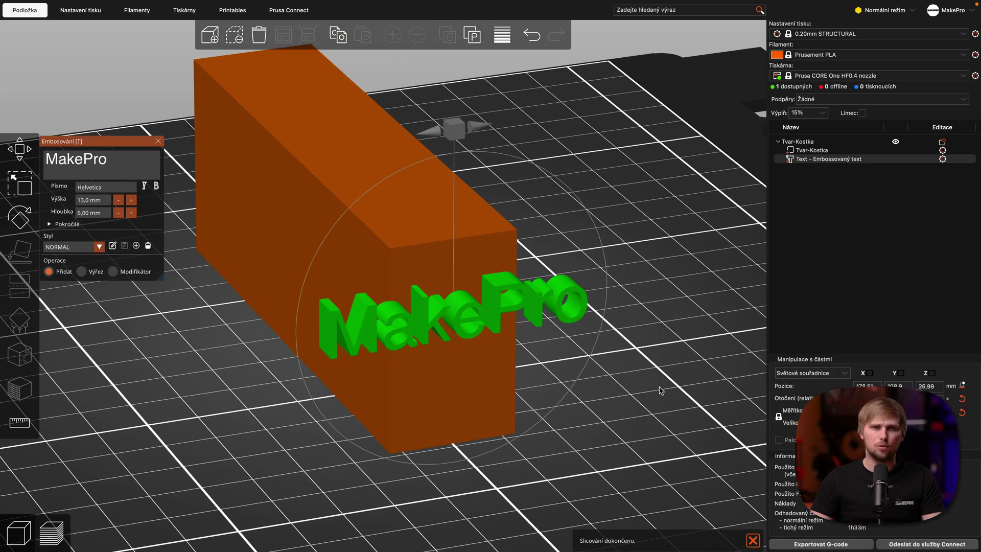
{"action": "left_click_drag", "start_coordinate": [602, 380], "coordinate": [561, 387]}
{"action": "mouse_move", "coordinate": [365, 346]}
{"action": "left_mouse_down"}
{"action": "mouse_move", "coordinate": [409, 270]}
{"action": "mouse_move", "coordinate": [416, 288]}
{"action": "mouse_move", "coordinate": [384, 363]}
{"action": "mouse_move", "coordinate": [374, 362]}
{"action": "left_mouse_up"}
{"action": "left_click_drag", "start_coordinate": [495, 357], "coordinate": [528, 353]}
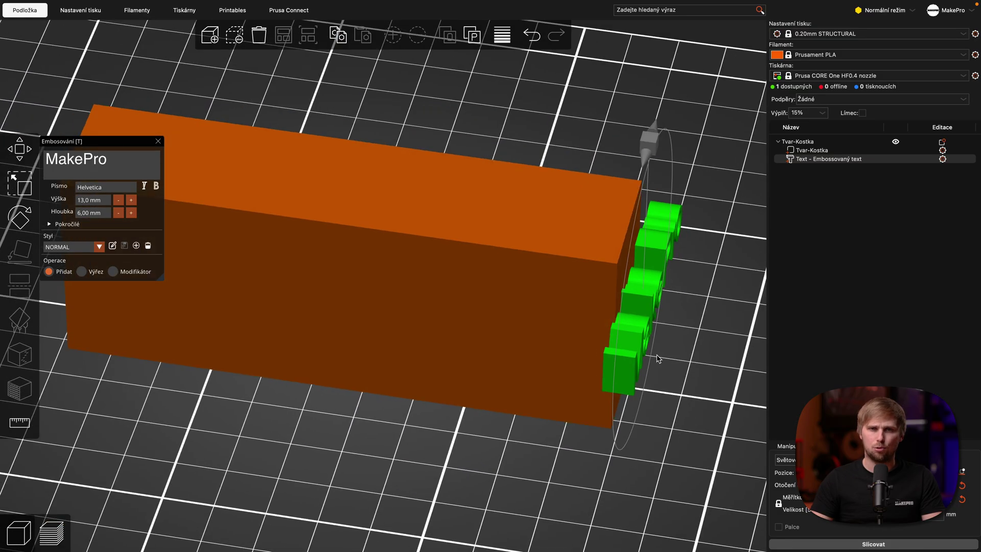
Step: Slice the model and inspect the text on the narrow end face in the preview
{"action": "left_click_drag", "start_coordinate": [685, 426], "coordinate": [661, 430]}
{"action": "left_click", "coordinate": [874, 544]}
{"action": "mouse_move", "coordinate": [496, 405]}
{"action": "left_mouse_down"}
{"action": "mouse_move", "coordinate": [541, 394]}
{"action": "mouse_move", "coordinate": [504, 402]}
{"action": "left_mouse_up"}
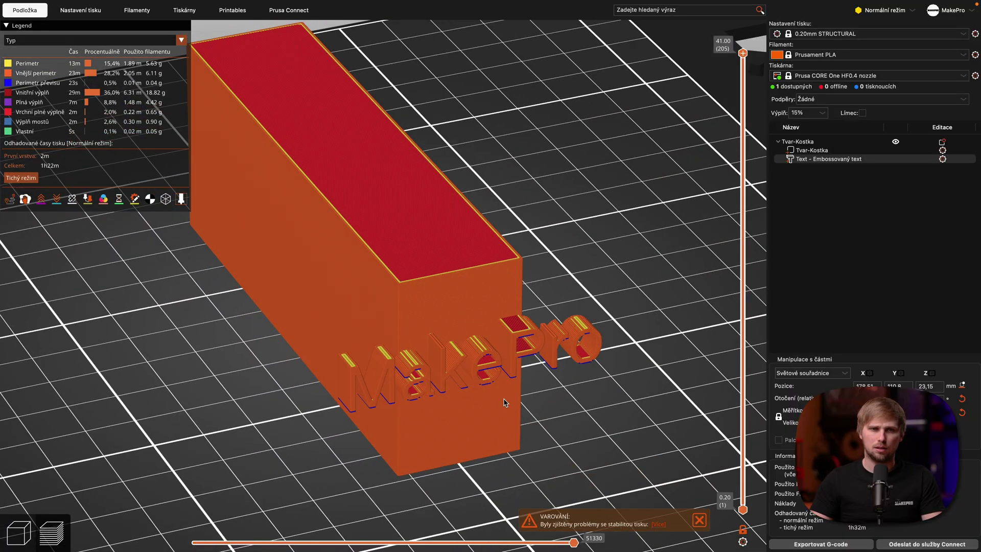
{"action": "left_click", "coordinate": [19, 533]}
Step: Move the text from the narrow end face back onto the block's long side
{"action": "left_click_drag", "start_coordinate": [466, 372], "coordinate": [283, 263]}
{"action": "left_click_drag", "start_coordinate": [257, 401], "coordinate": [281, 396]}
{"action": "right_click_drag", "start_coordinate": [327, 347], "coordinate": [328, 389]}
{"action": "scroll", "coordinate": [328, 388], "scroll_direction": "up", "scroll_amount": 10}
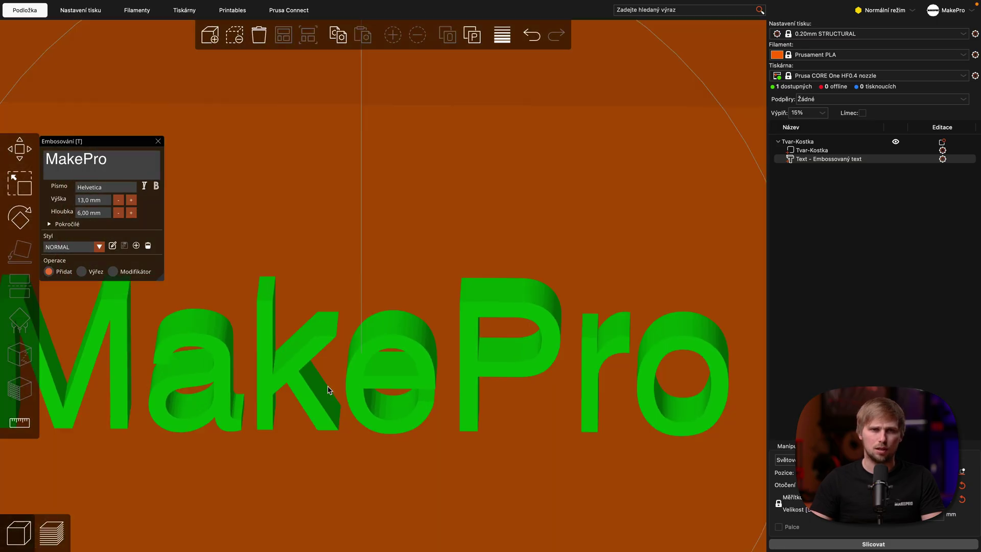
{"action": "scroll", "coordinate": [324, 396], "scroll_direction": "down", "scroll_amount": 5}
Step: Set the embossed text's font to Arvo
{"action": "left_click", "coordinate": [97, 189]}
{"action": "scroll", "coordinate": [101, 199], "scroll_direction": "up", "scroll_amount": 20}
{"action": "scroll", "coordinate": [122, 240], "scroll_direction": "down", "scroll_amount": 8}
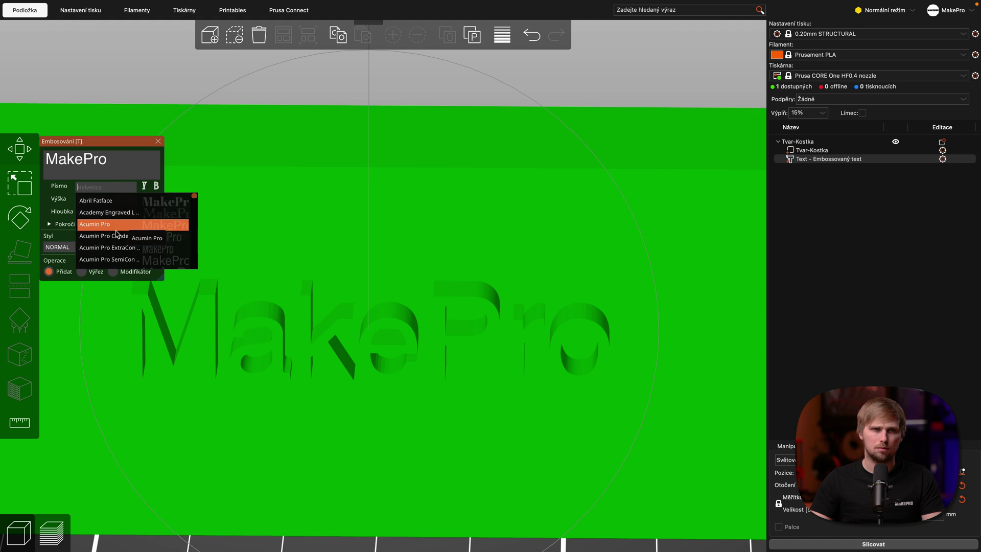
{"action": "left_click", "coordinate": [118, 250]}
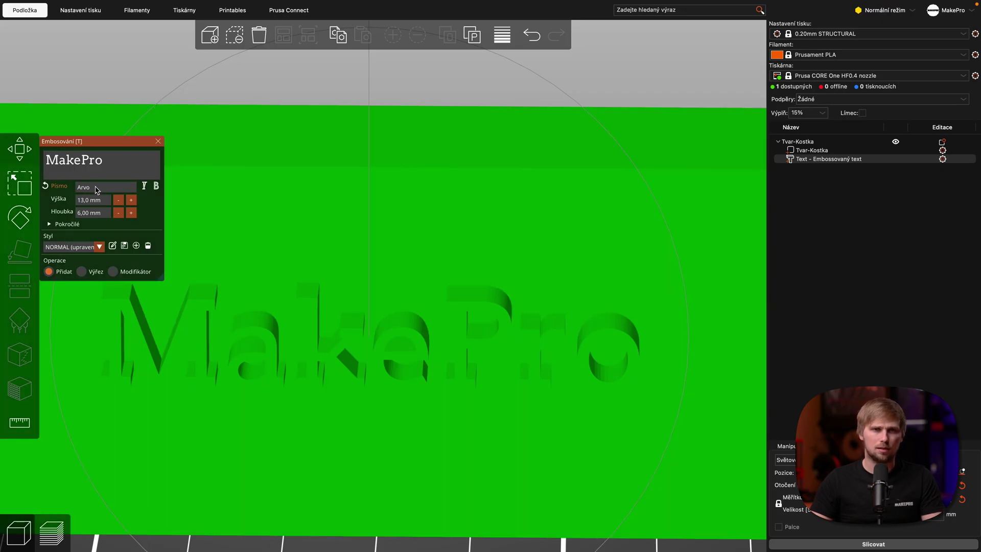
Step: Find the Arial fonts and set the embossed text's font to Arial Black
{"action": "left_click", "coordinate": [96, 188]}
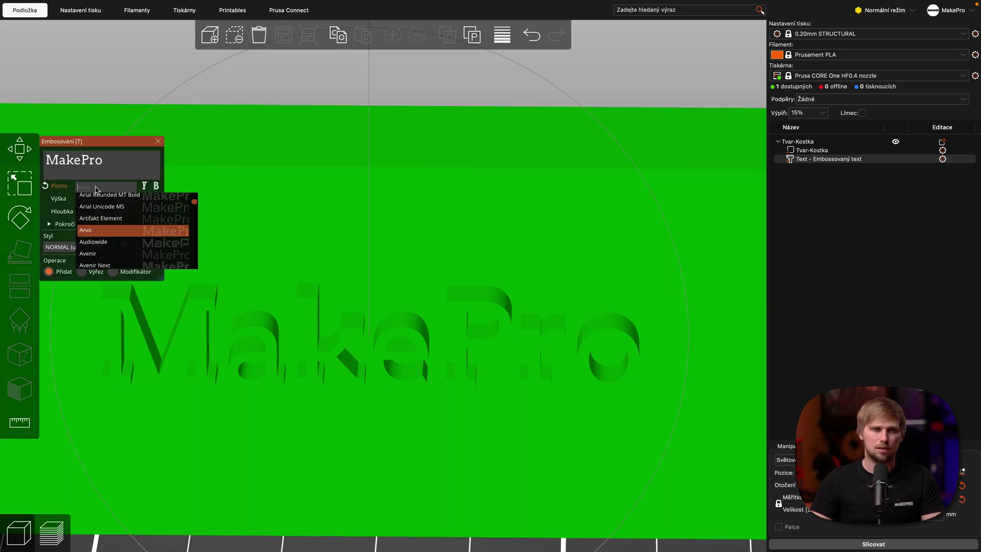
{"action": "type", "text": "arial"}
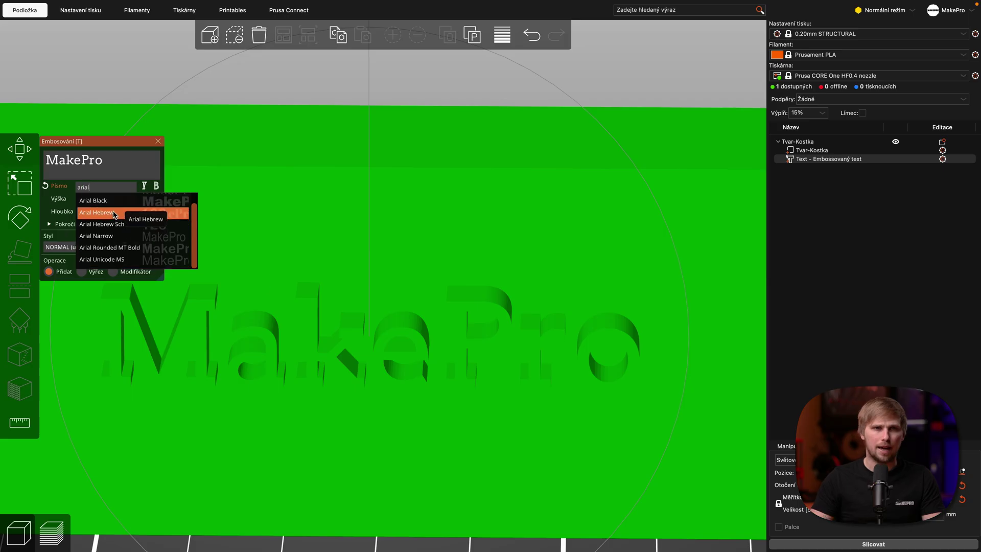
{"action": "left_click", "coordinate": [113, 201]}
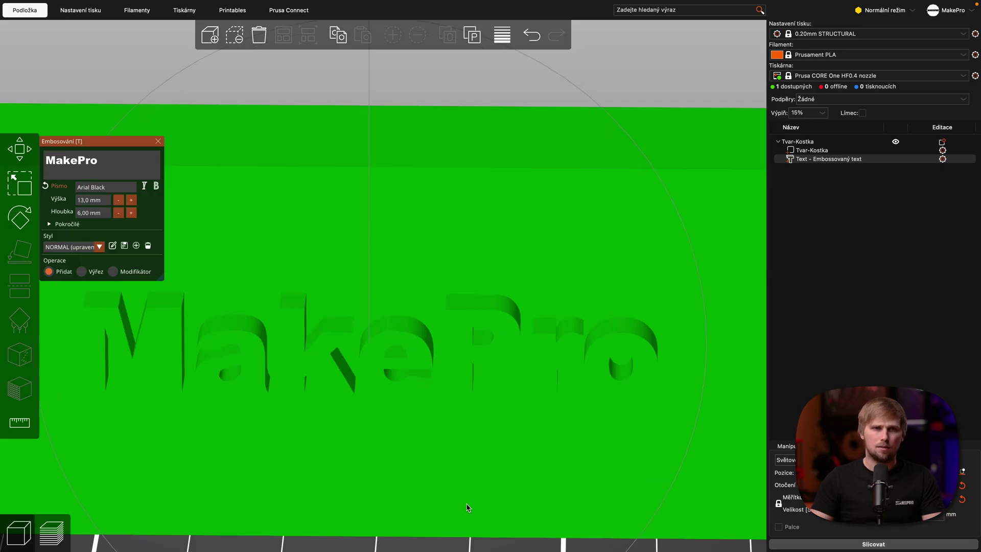
Step: Set the embossed text's height to 10 mm
{"action": "scroll", "coordinate": [467, 507], "scroll_direction": "down", "scroll_amount": 5}
{"action": "left_click_drag", "start_coordinate": [521, 519], "coordinate": [475, 513]}
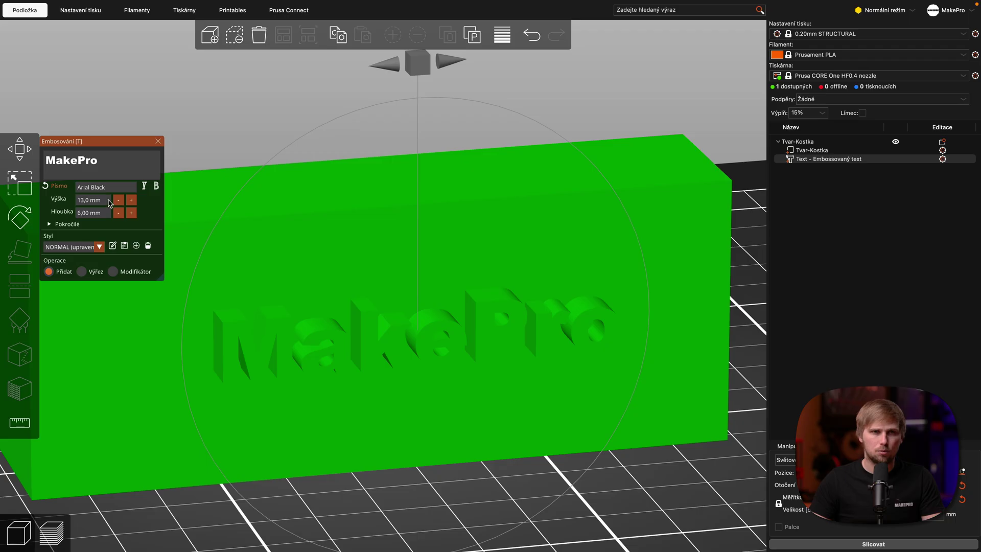
{"action": "left_click", "coordinate": [117, 201]}
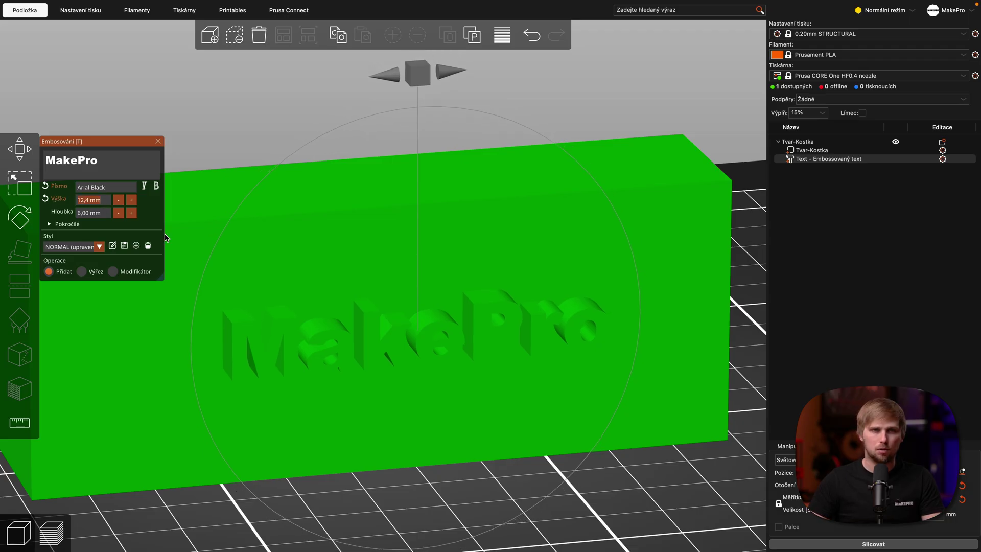
{"action": "type", "text": "10"}
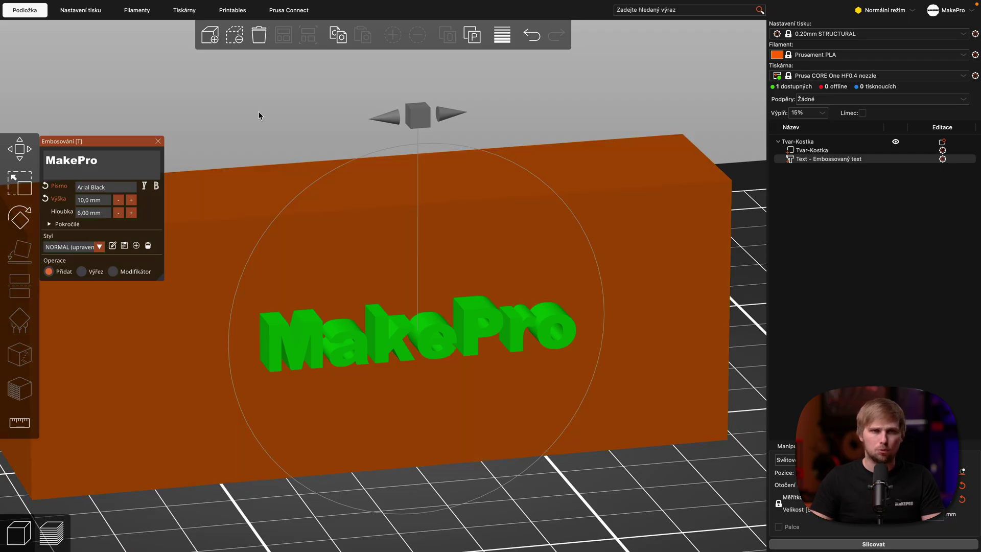
Step: Set the embossed text's depth to 0.4 mm
{"action": "left_click_drag", "start_coordinate": [258, 111], "coordinate": [265, 113]}
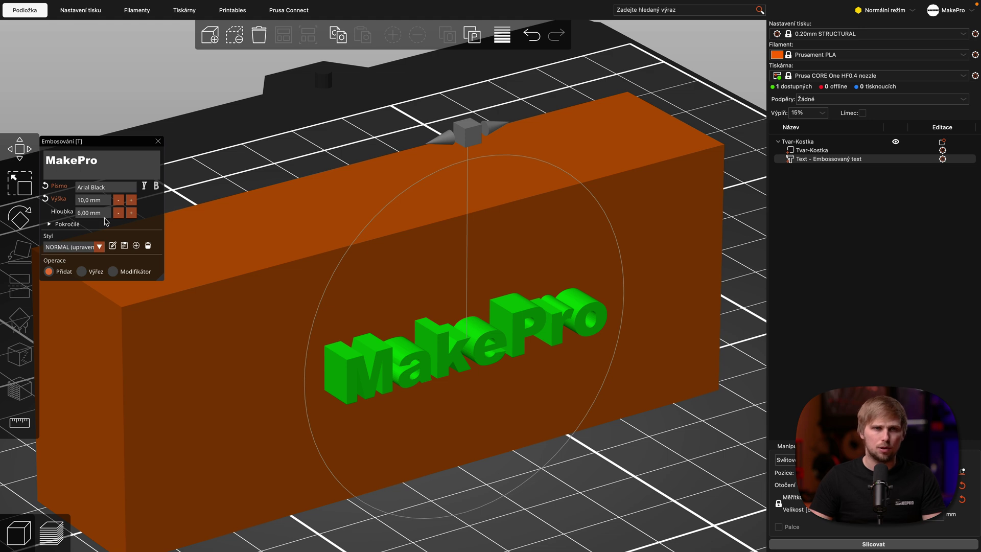
{"action": "left_click", "coordinate": [101, 215]}
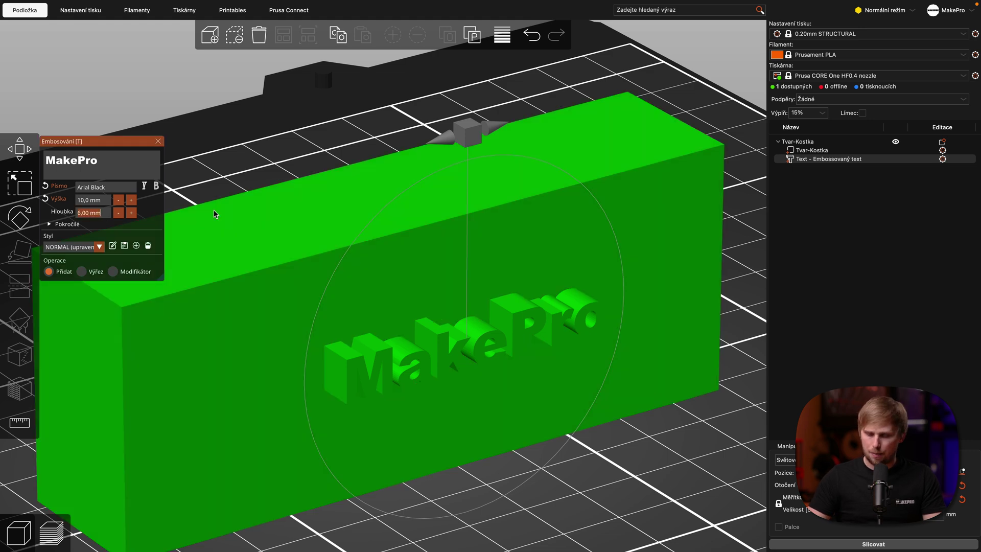
{"action": "type", "text": "0,4"}
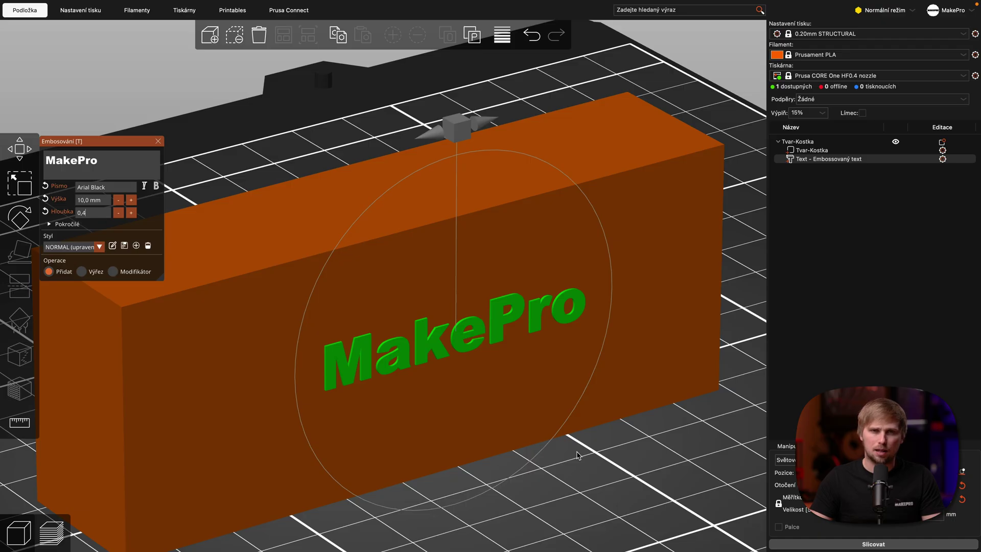
Step: Move the text onto the block's top face and set its depth to 1 mm
{"action": "left_click_drag", "start_coordinate": [577, 453], "coordinate": [587, 456]}
{"action": "left_click_drag", "start_coordinate": [514, 320], "coordinate": [419, 209]}
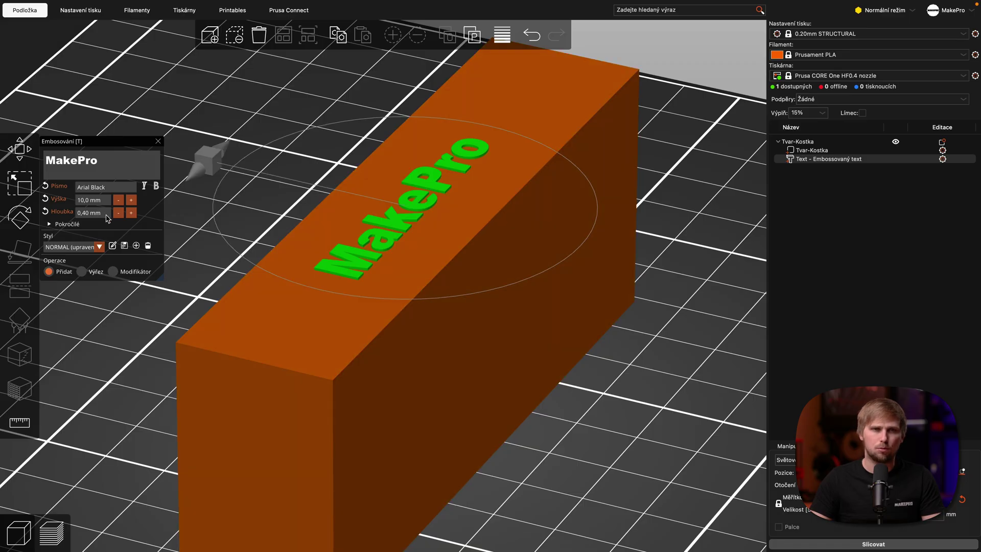
{"action": "left_click", "coordinate": [82, 213]}
{"action": "type", "text": "1"}
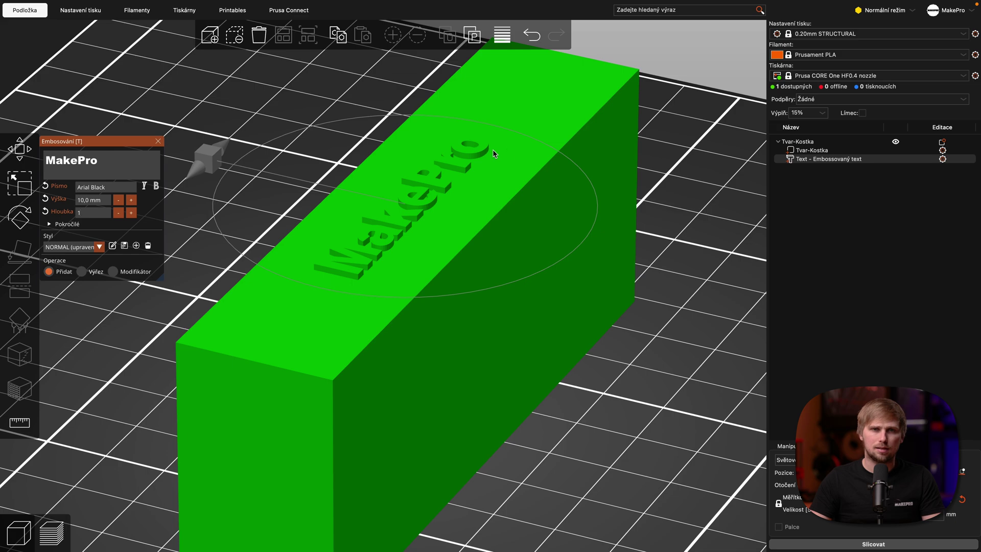
Step: Place the text back on the block's long side, then slice the model and inspect the undersides of the letters
{"action": "left_click_drag", "start_coordinate": [439, 199], "coordinate": [522, 293]}
{"action": "left_click", "coordinate": [868, 544]}
{"action": "left_click_drag", "start_coordinate": [660, 435], "coordinate": [650, 416]}
{"action": "scroll", "coordinate": [489, 204], "scroll_direction": "up", "scroll_amount": 10}
{"action": "right_click_drag", "start_coordinate": [489, 204], "coordinate": [346, 459]}
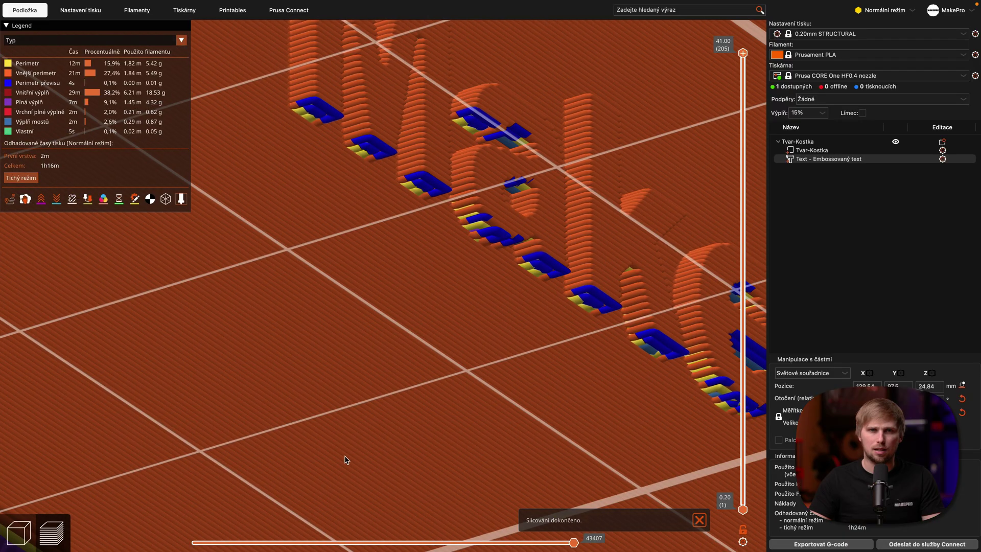
{"action": "scroll", "coordinate": [438, 162], "scroll_direction": "down", "scroll_amount": 10}
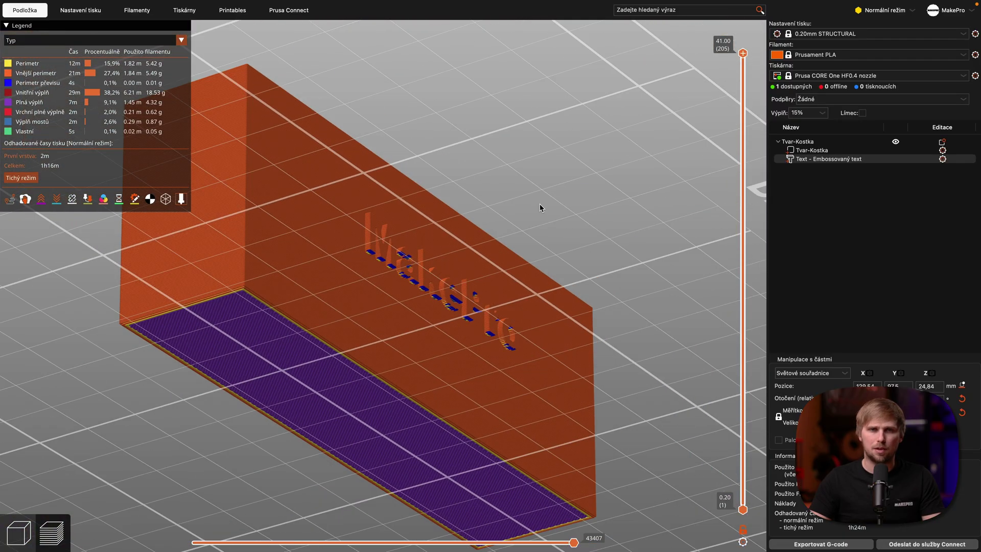
{"action": "left_click_drag", "start_coordinate": [539, 209], "coordinate": [536, 217]}
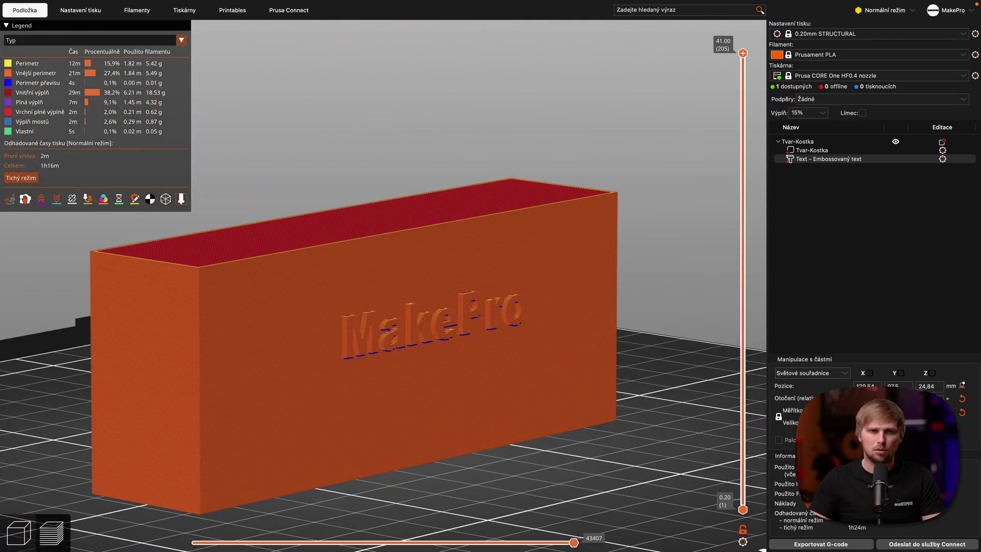
Step: Return to the editing view, set the text's depth to 0.4 mm and finish the embossing with nothing selected
{"action": "left_click", "coordinate": [19, 532]}
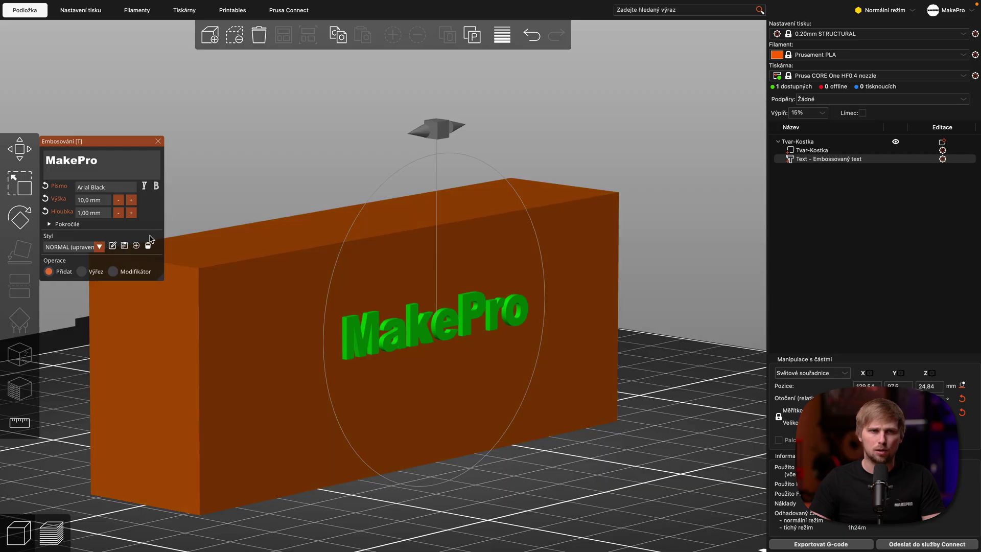
{"action": "left_click", "coordinate": [105, 214]}
{"action": "type", "text": "0,4"}
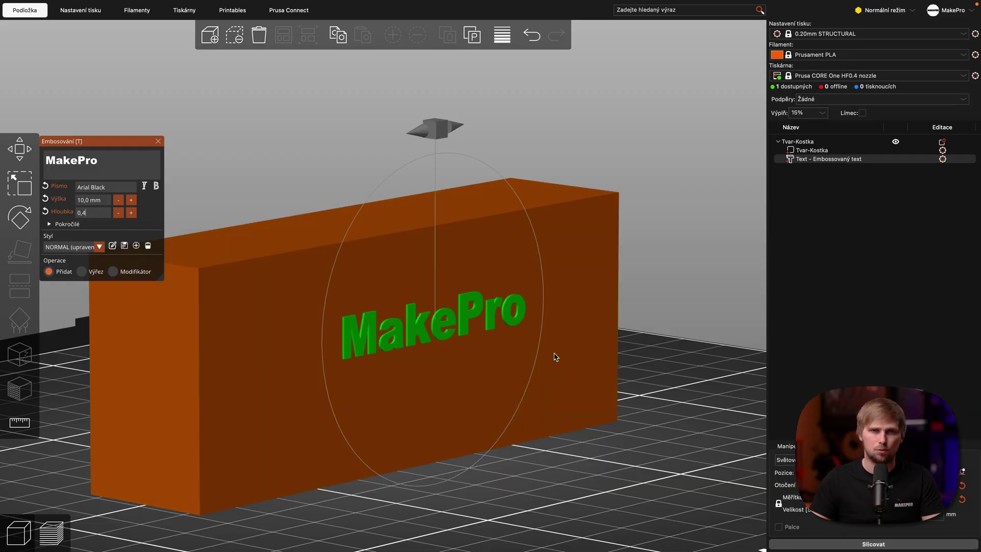
{"action": "left_click", "coordinate": [669, 470]}
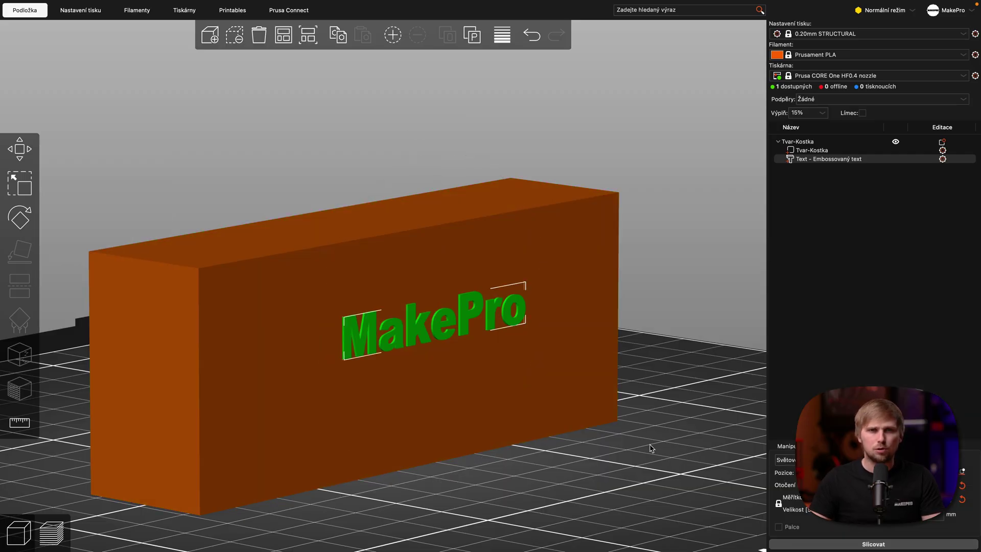
{"action": "key", "text": "Escape"}
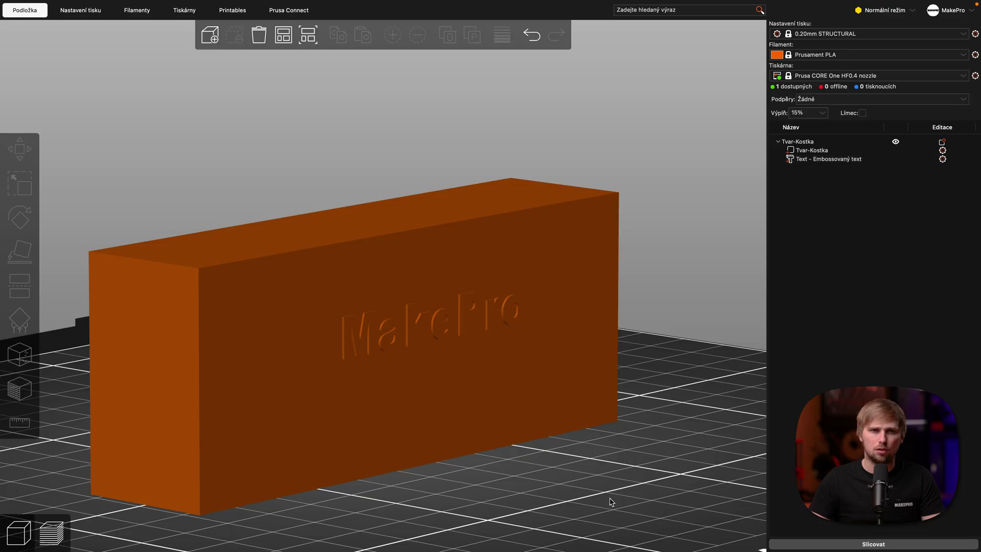
{"action": "left_click", "coordinate": [430, 327]}
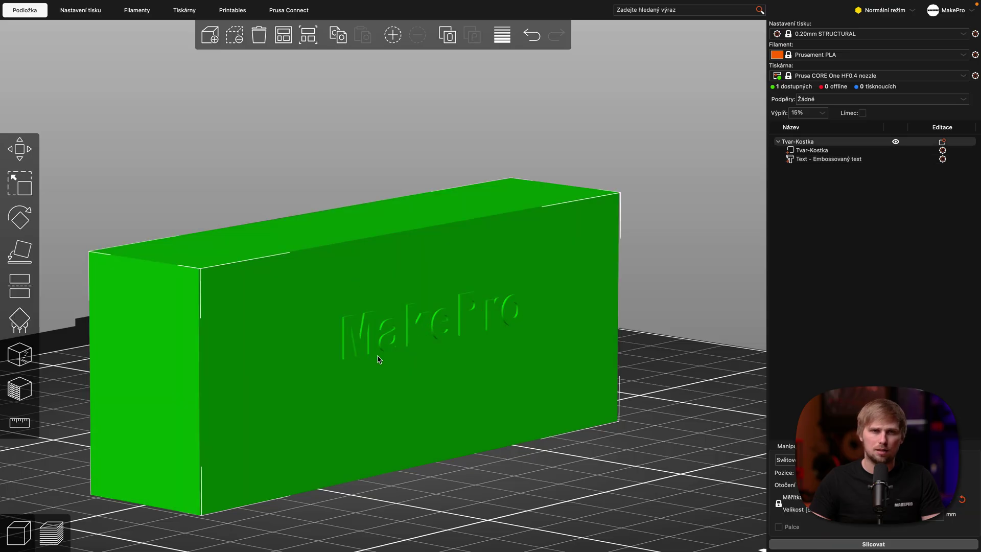
{"action": "right_click", "coordinate": [414, 319]}
{"action": "left_click", "coordinate": [656, 464]}
{"action": "left_click", "coordinate": [687, 364]}
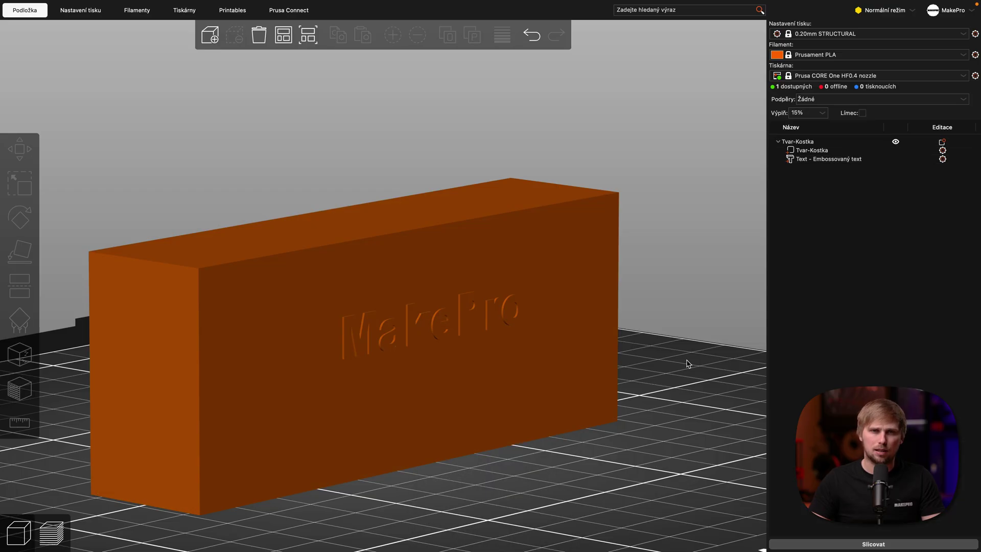
Step: Reopen the embossed MakePro text for editing and look through its preset styles, keeping the current one
{"action": "left_click", "coordinate": [829, 159]}
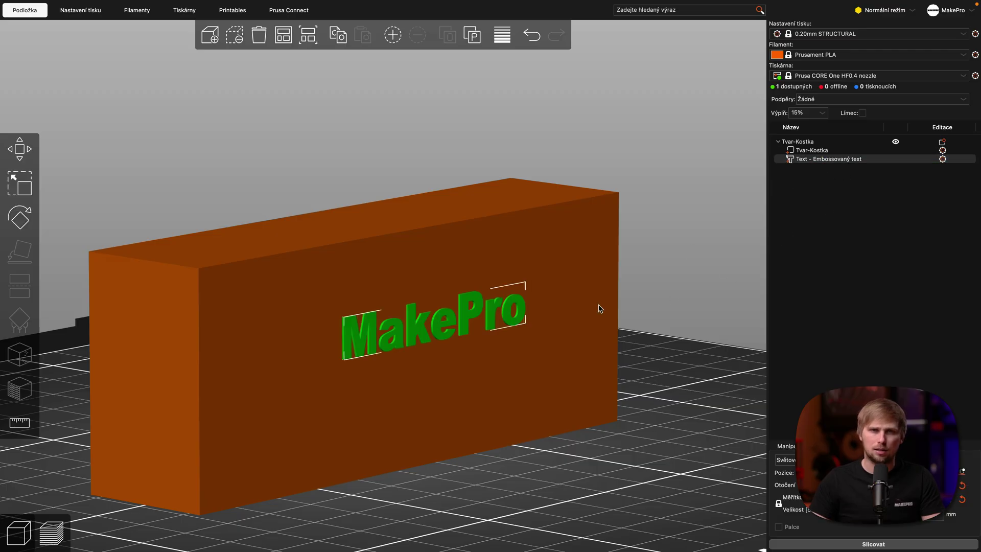
{"action": "right_click", "coordinate": [465, 320]}
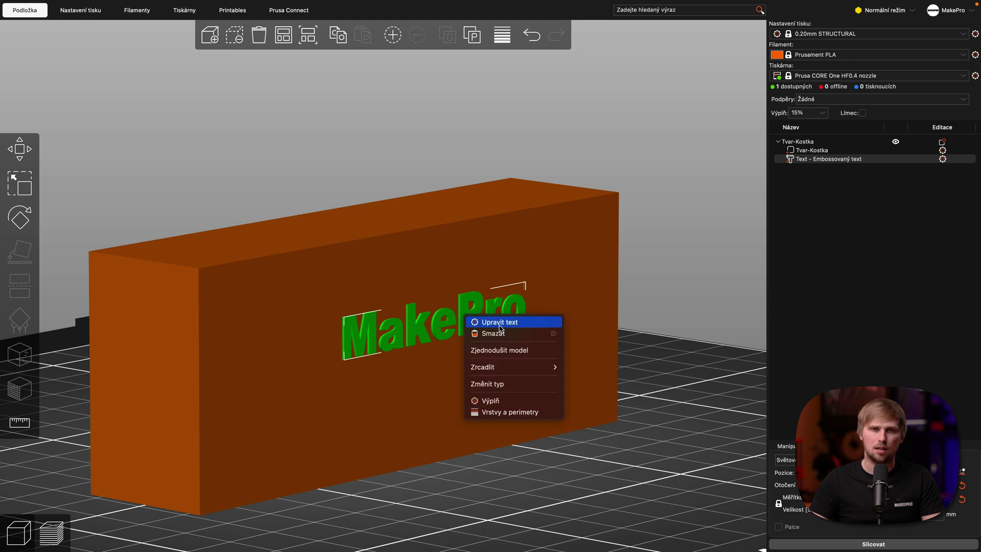
{"action": "right_click", "coordinate": [844, 165]}
{"action": "left_click", "coordinate": [867, 167]}
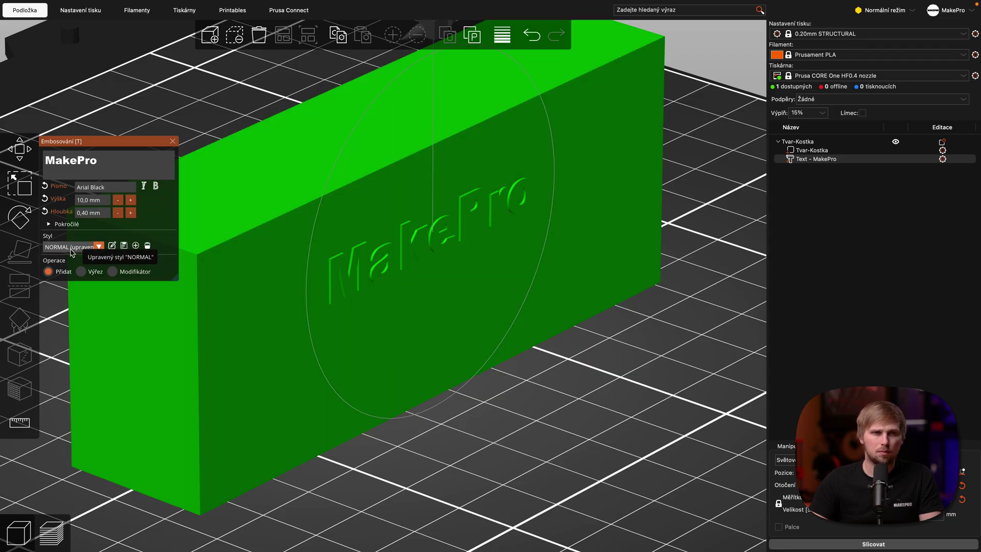
{"action": "left_click", "coordinate": [77, 247]}
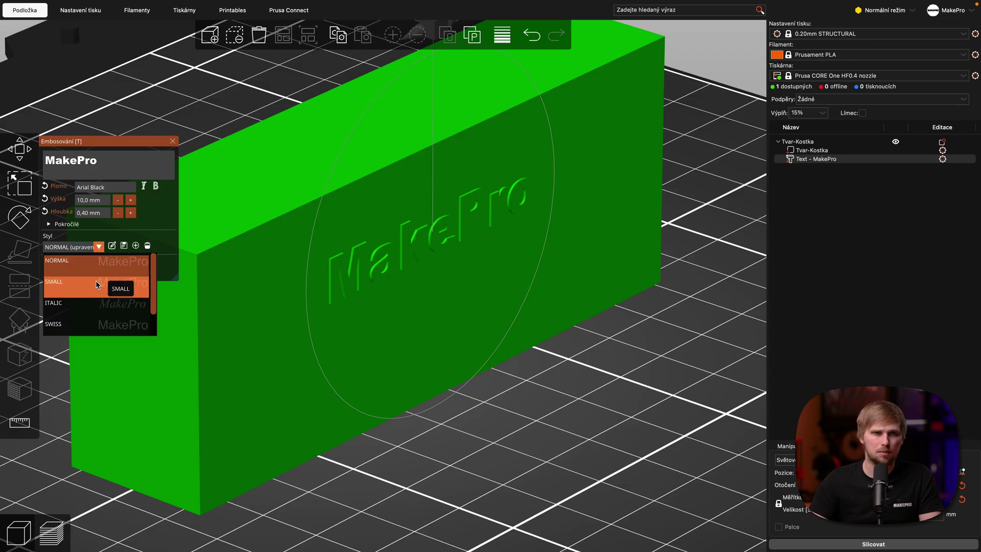
{"action": "left_click", "coordinate": [86, 248]}
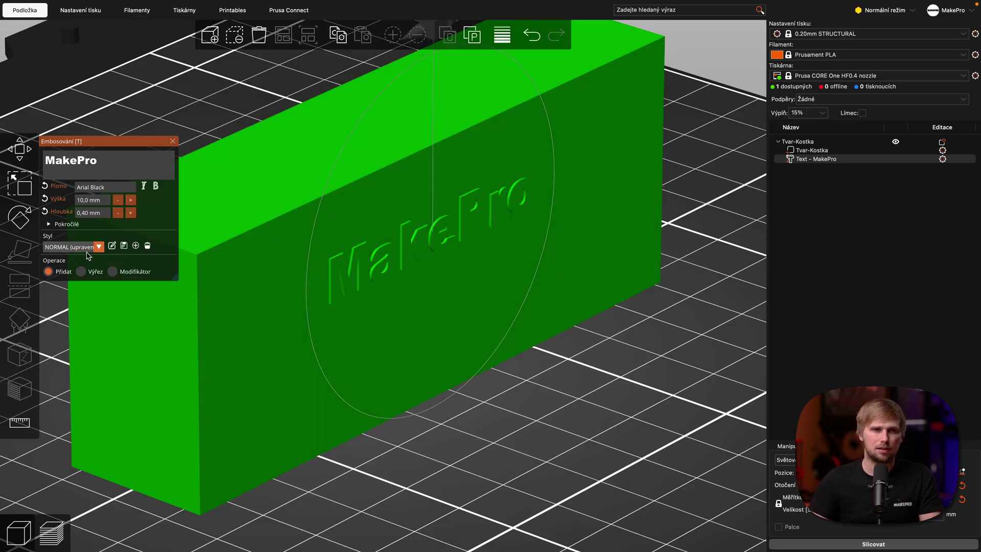
{"action": "left_click", "coordinate": [87, 247]}
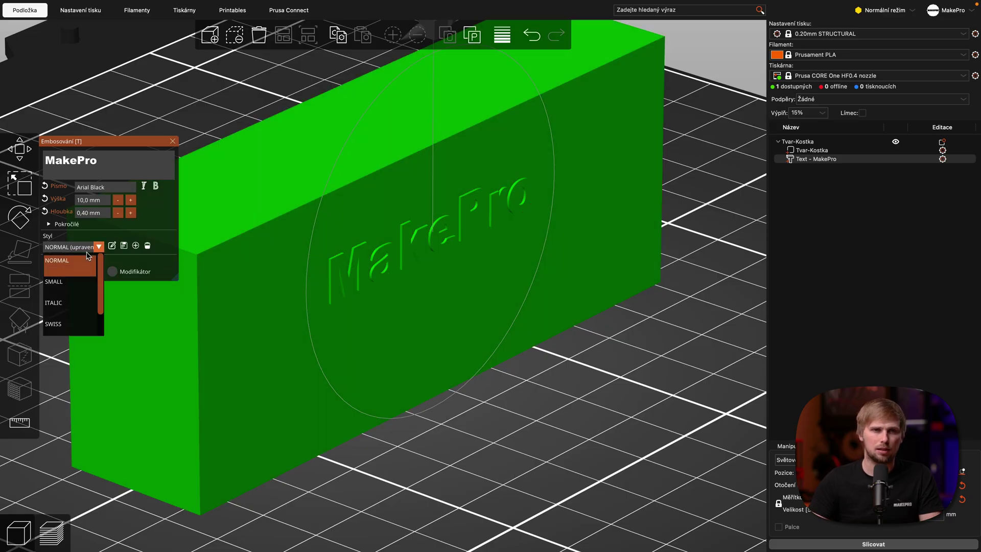
{"action": "left_click", "coordinate": [86, 248]}
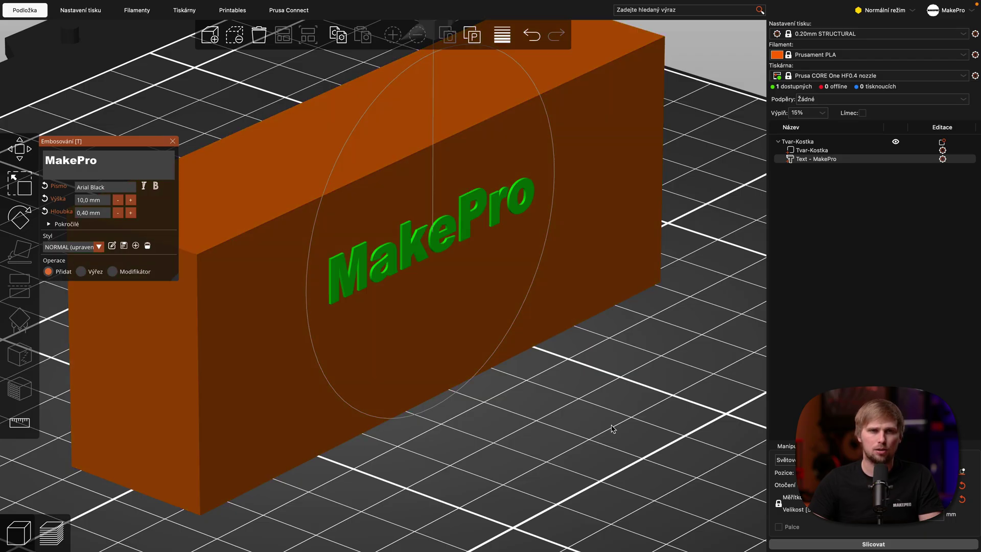
Step: Change the text operation to Výřez, slice the model, inspect the engraved letters and return to the editing view
{"action": "mouse_move", "coordinate": [610, 428]}
{"action": "left_mouse_down"}
{"action": "mouse_move", "coordinate": [624, 428]}
{"action": "mouse_move", "coordinate": [598, 433]}
{"action": "left_mouse_up"}
{"action": "left_click", "coordinate": [80, 272]}
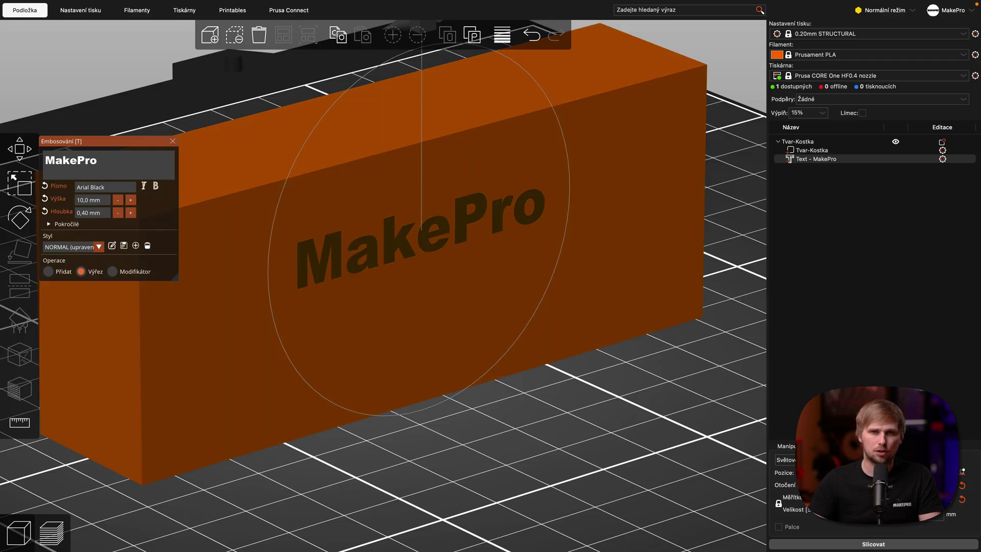
{"action": "left_click", "coordinate": [873, 544]}
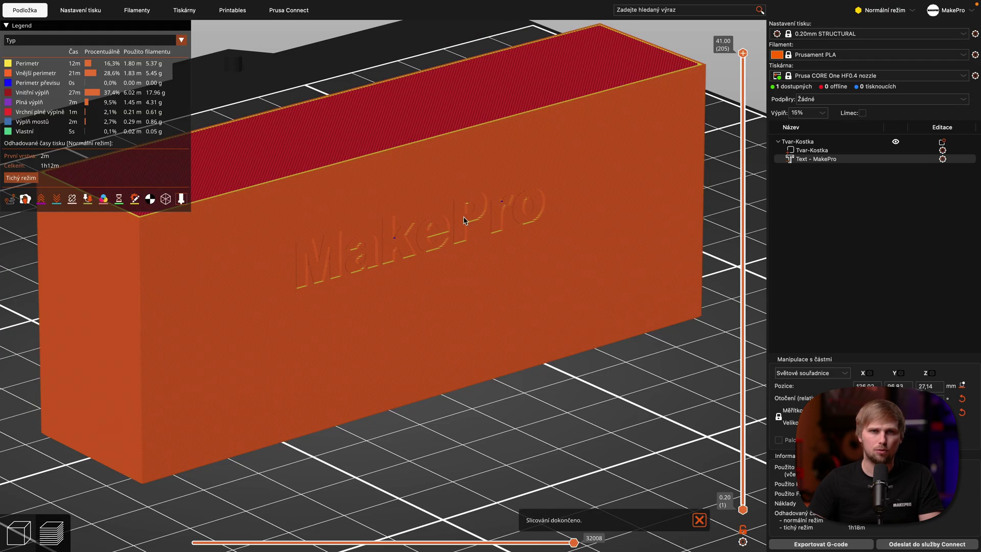
{"action": "scroll", "coordinate": [466, 214], "scroll_direction": "up", "scroll_amount": 10}
{"action": "mouse_move", "coordinate": [439, 181]}
{"action": "left_mouse_down"}
{"action": "mouse_move", "coordinate": [479, 190]}
{"action": "mouse_move", "coordinate": [445, 198]}
{"action": "left_mouse_up"}
{"action": "scroll", "coordinate": [444, 198], "scroll_direction": "down", "scroll_amount": 8}
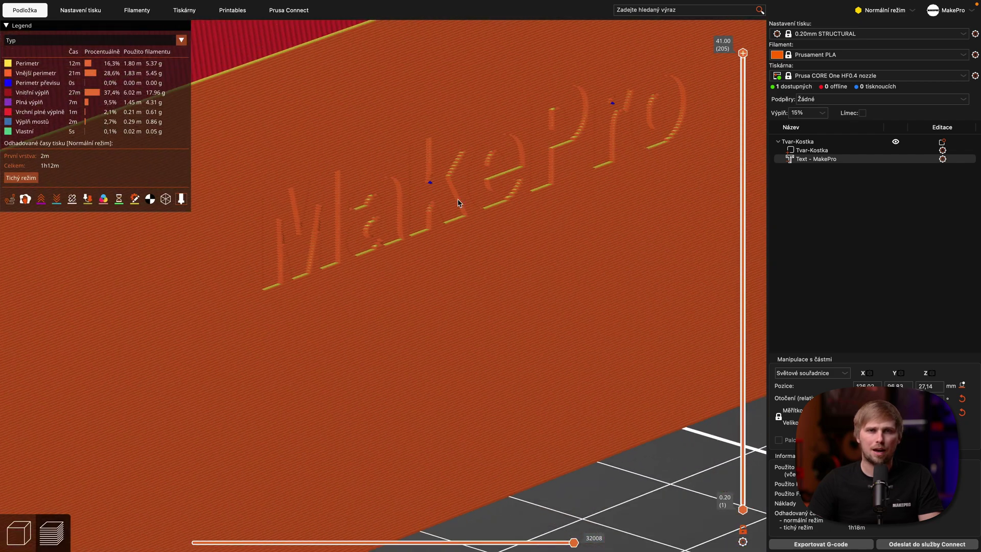
{"action": "scroll", "coordinate": [462, 204], "scroll_direction": "up", "scroll_amount": 8}
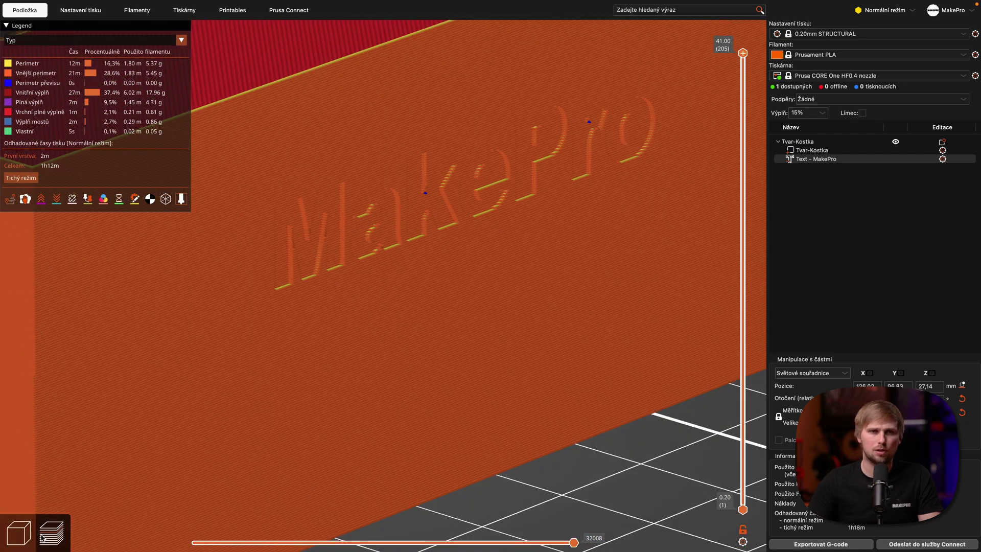
{"action": "left_click", "coordinate": [19, 533]}
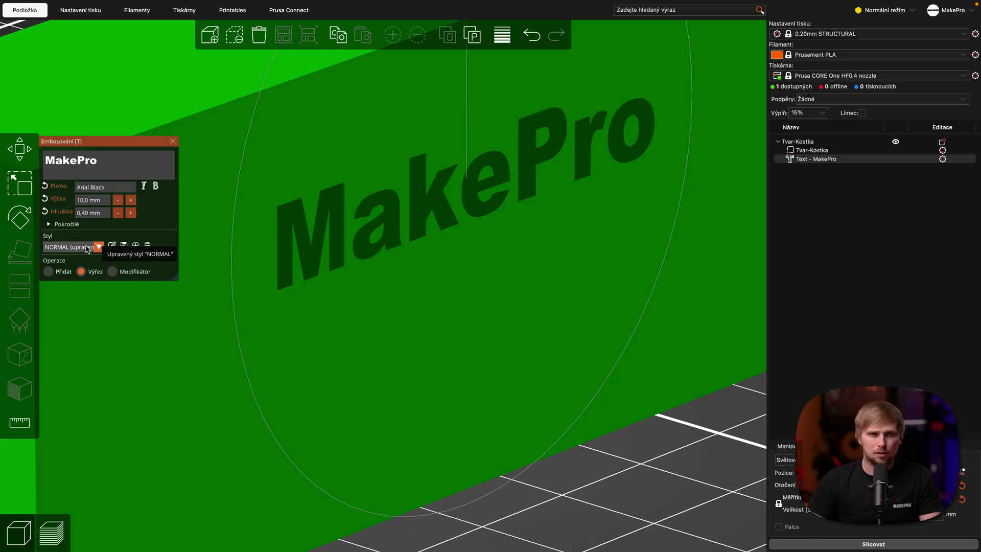
Step: Try the Modifikátor operation, set the text back to Přidat and expose the advanced text settings
{"action": "left_click", "coordinate": [113, 271]}
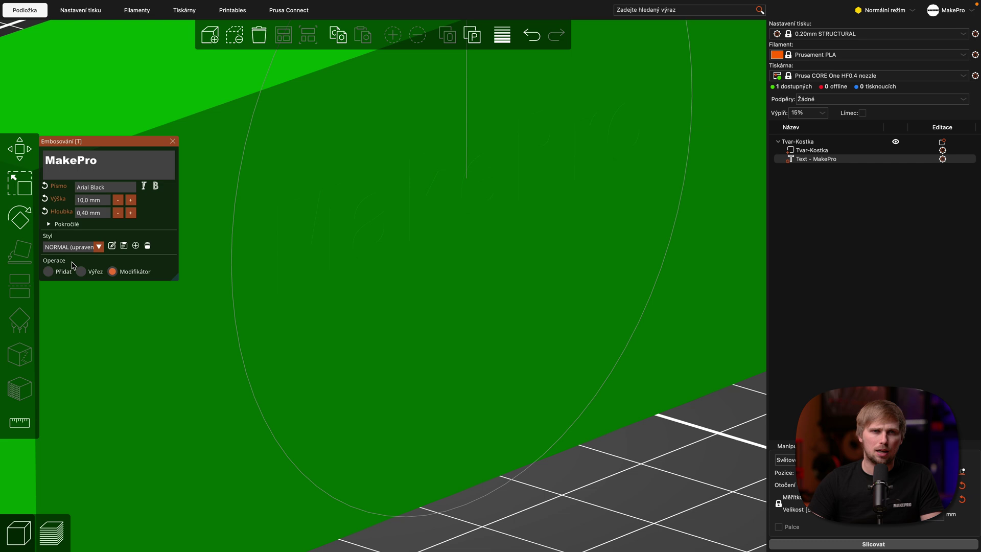
{"action": "left_click", "coordinate": [65, 271]}
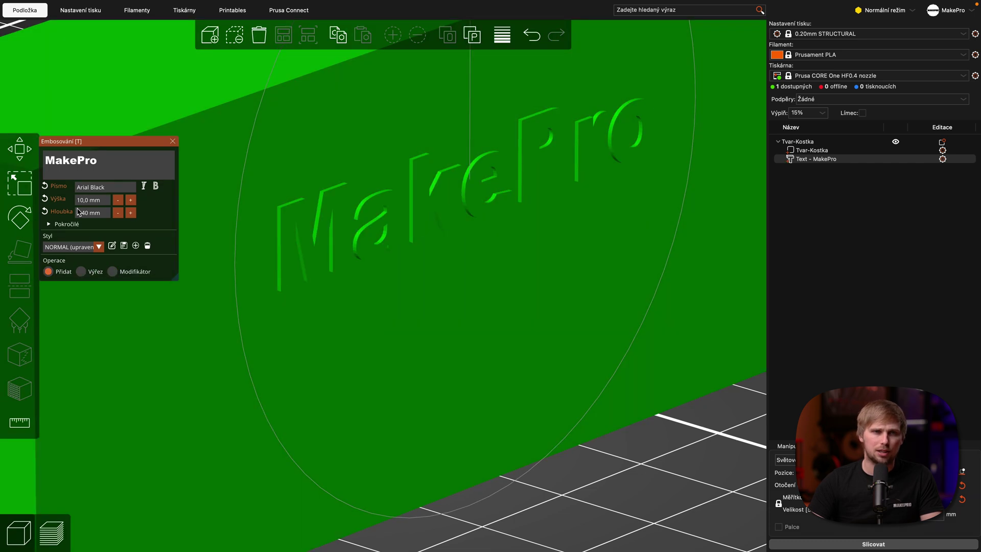
{"action": "left_click", "coordinate": [50, 225]}
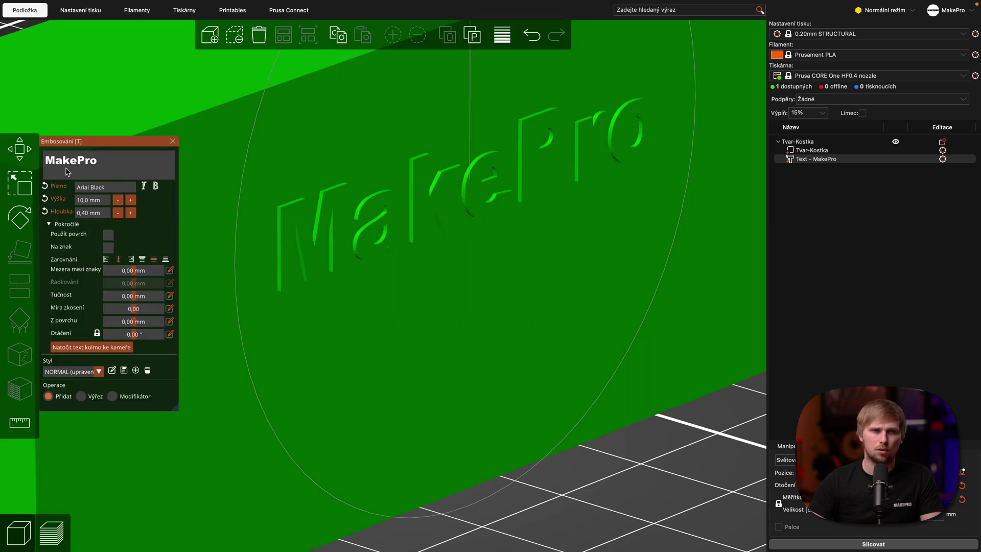
Step: Move the text onto the block's narrow end face and enable Použít povrch
{"action": "middle_click_drag", "start_coordinate": [473, 405], "coordinate": [576, 397]}
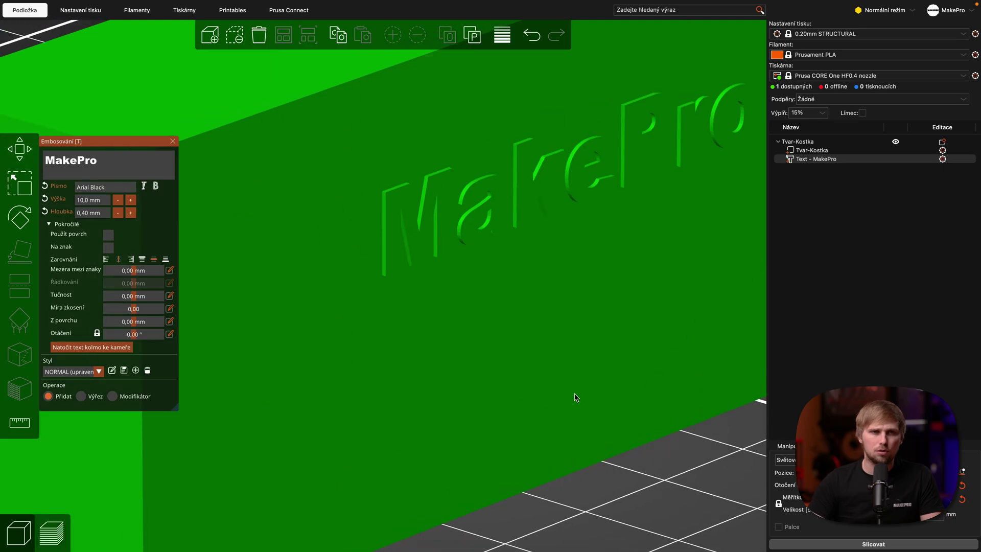
{"action": "scroll", "coordinate": [373, 328], "scroll_direction": "up", "scroll_amount": 8}
{"action": "scroll", "coordinate": [373, 329], "scroll_direction": "down", "scroll_amount": 20}
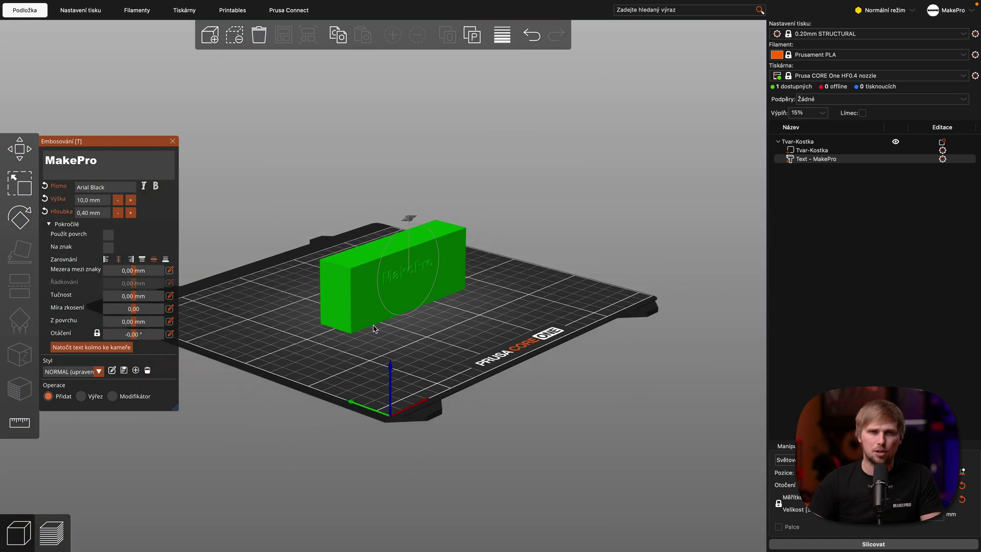
{"action": "scroll", "coordinate": [374, 328], "scroll_direction": "up", "scroll_amount": 10}
{"action": "left_click_drag", "start_coordinate": [466, 245], "coordinate": [289, 285]}
{"action": "left_click_drag", "start_coordinate": [377, 435], "coordinate": [400, 448]}
{"action": "left_click", "coordinate": [109, 235]}
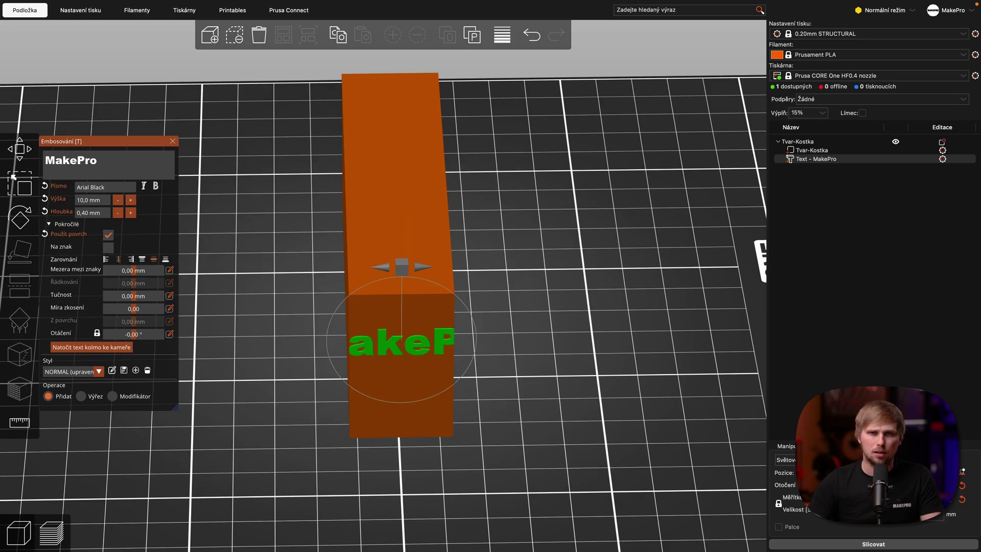
Step: Slice the model, inspect how the surface-projected letters are cut off at the end face's edges, and return to editing
{"action": "scroll", "coordinate": [389, 346], "scroll_direction": "up", "scroll_amount": 10}
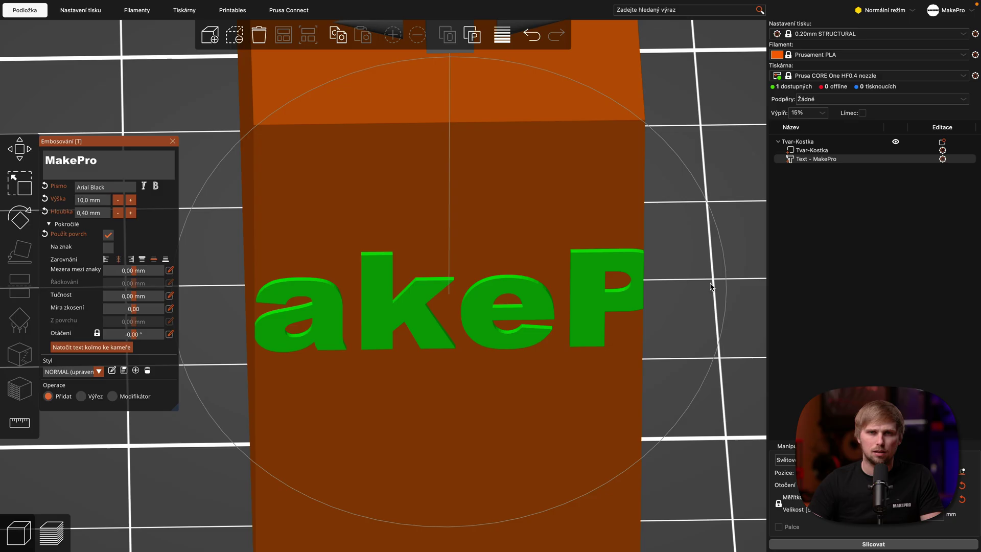
{"action": "left_click_drag", "start_coordinate": [710, 286], "coordinate": [713, 285]}
{"action": "left_click", "coordinate": [885, 545]}
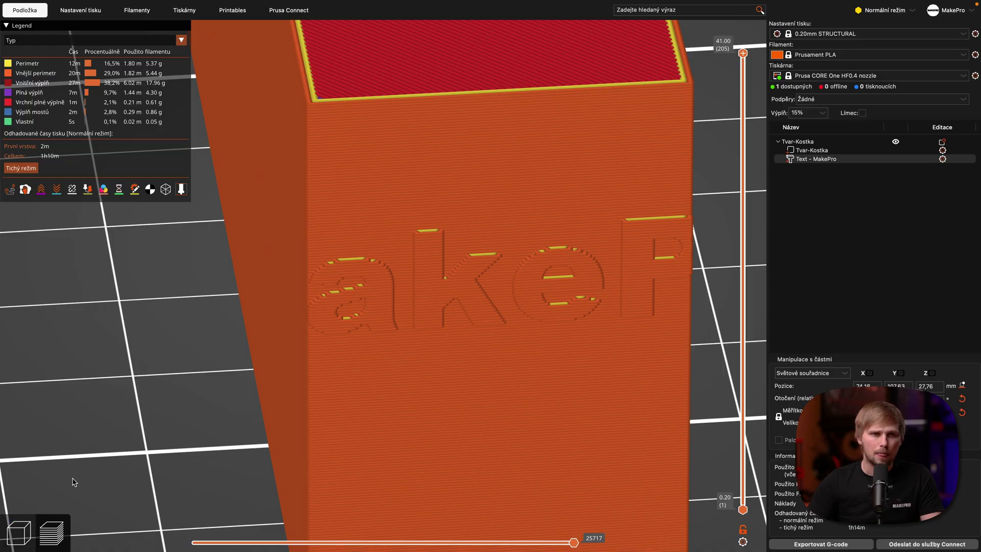
{"action": "left_click", "coordinate": [19, 532]}
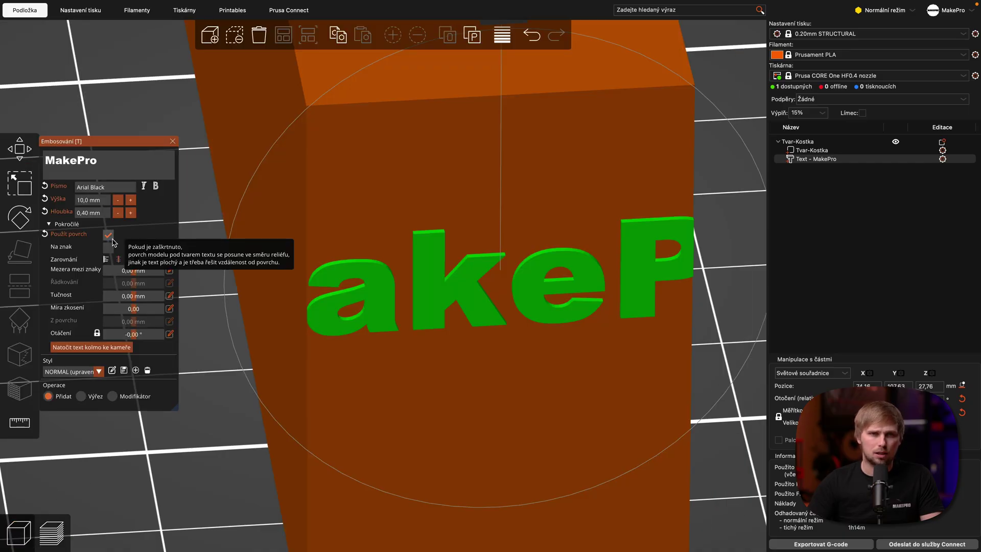
Step: Disable Použít povrch and enable Na znak so each letter follows the block's corner individually
{"action": "left_click", "coordinate": [109, 236]}
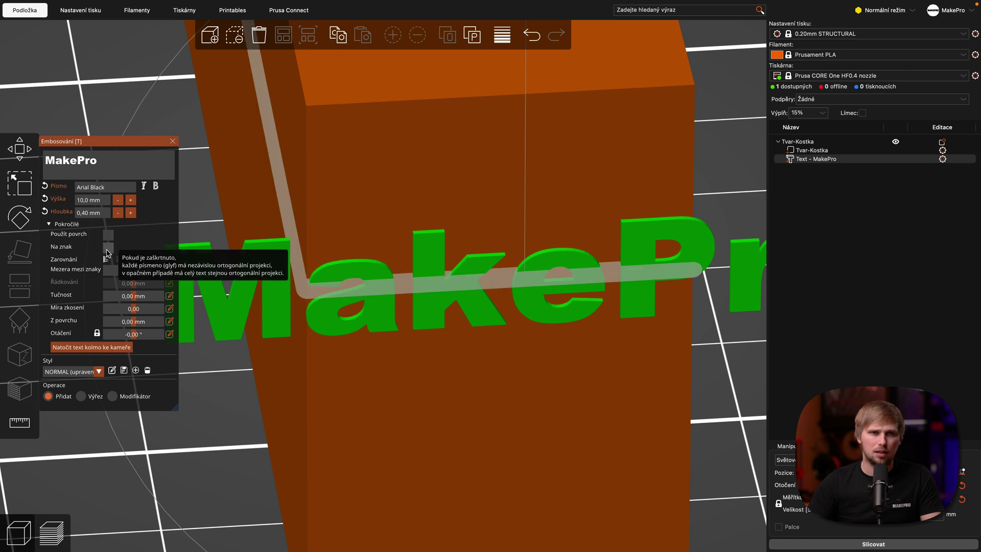
{"action": "left_click_drag", "start_coordinate": [208, 514], "coordinate": [269, 467]}
{"action": "right_click_drag", "start_coordinate": [270, 466], "coordinate": [166, 509]}
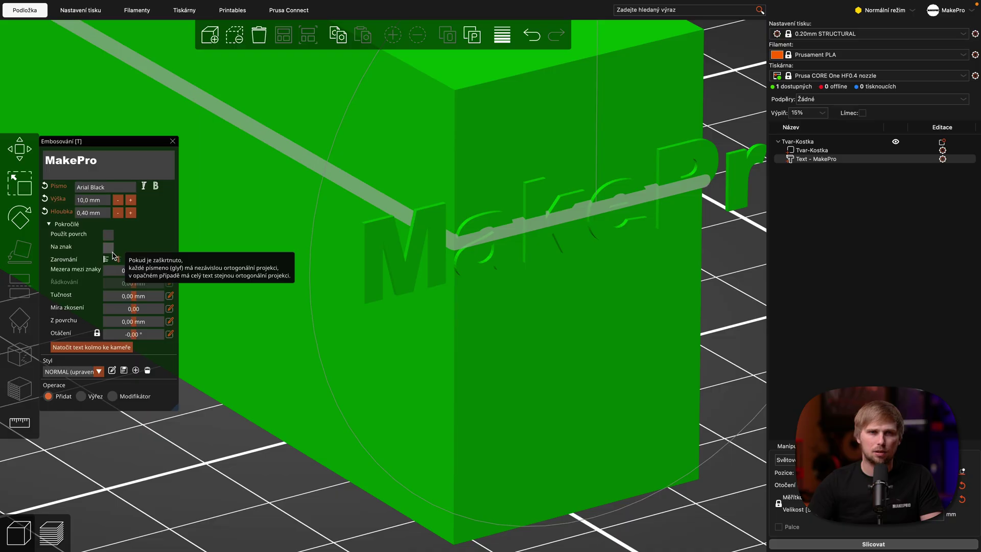
{"action": "left_click", "coordinate": [110, 250]}
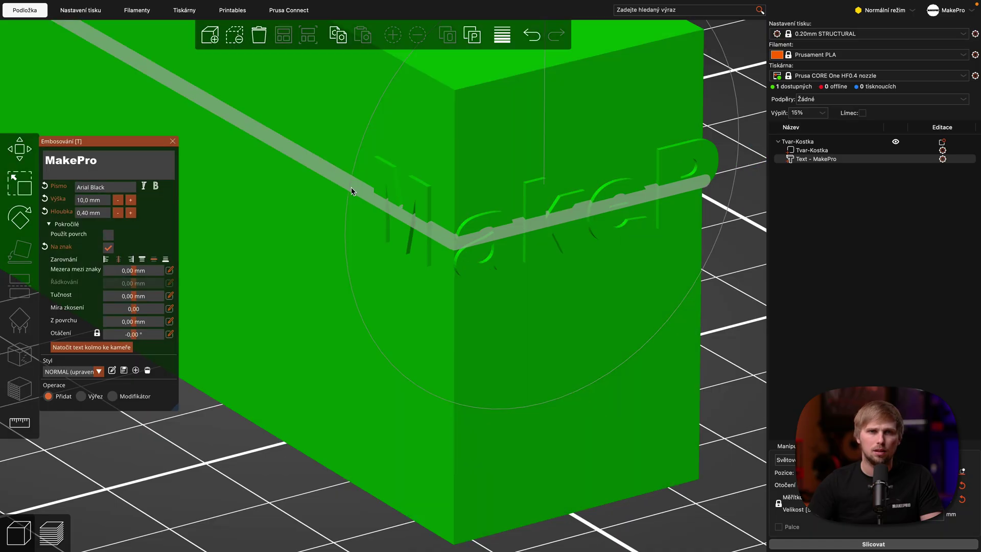
{"action": "mouse_move", "coordinate": [722, 272]}
{"action": "left_mouse_down"}
{"action": "mouse_move", "coordinate": [703, 275]}
{"action": "mouse_move", "coordinate": [723, 276]}
{"action": "left_mouse_up"}
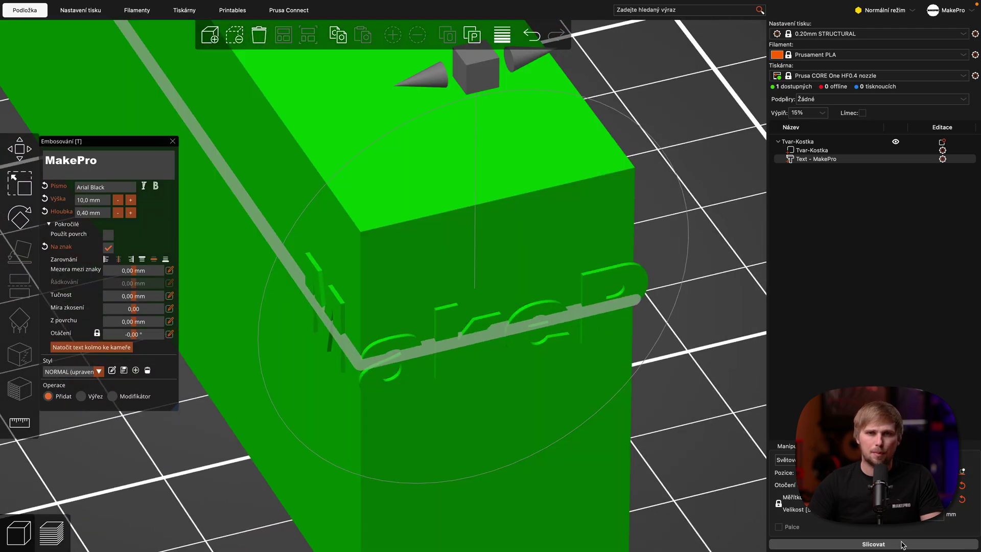
Step: Slice the model, inspect the individually projected letters around the block's corners, and return to the editing view
{"action": "left_click", "coordinate": [902, 544]}
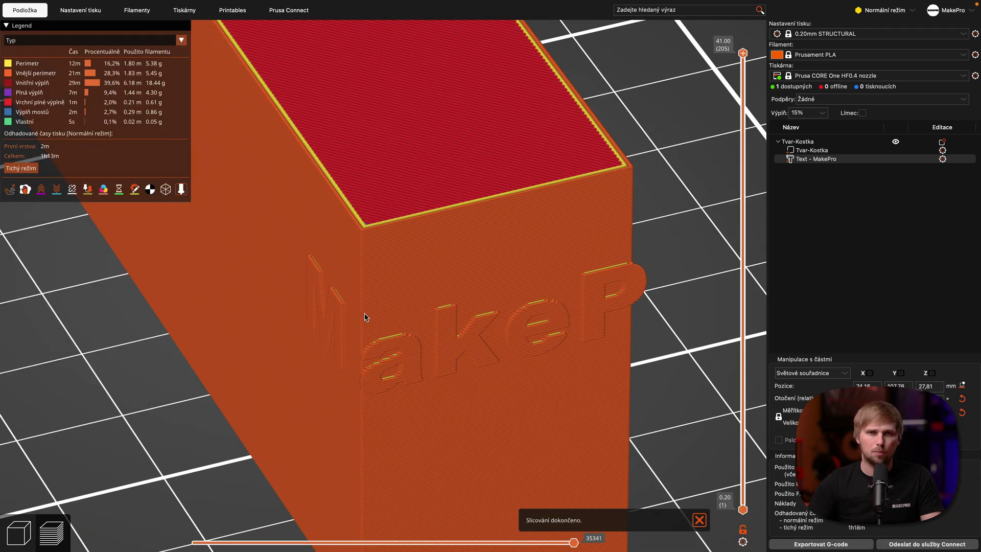
{"action": "scroll", "coordinate": [659, 220], "scroll_direction": "up", "scroll_amount": 4}
{"action": "left_click_drag", "start_coordinate": [625, 233], "coordinate": [634, 228]}
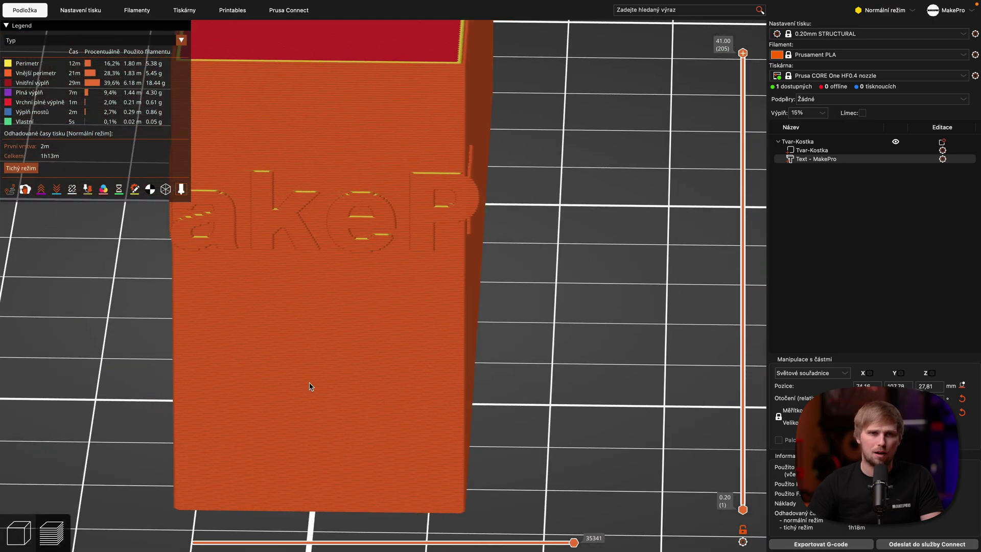
{"action": "left_click", "coordinate": [17, 533]}
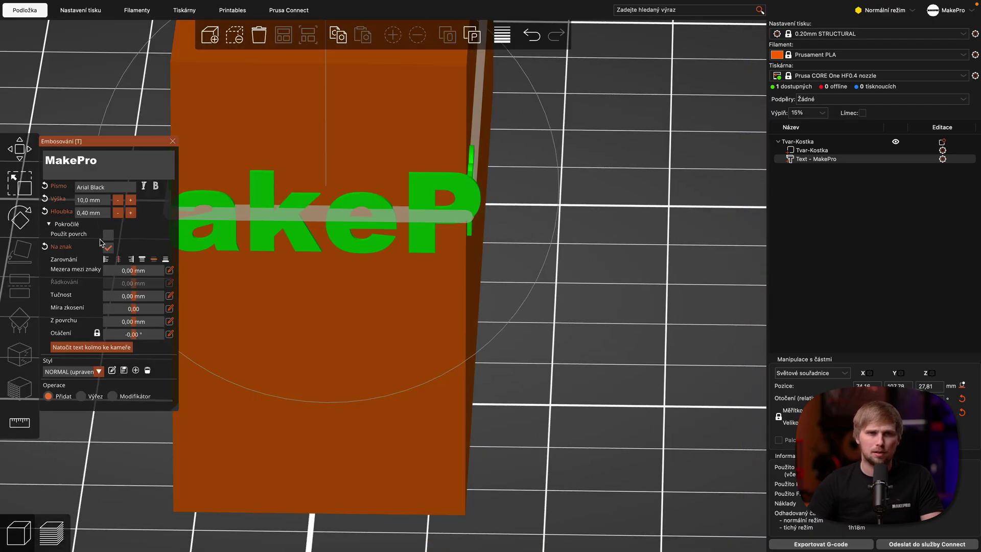
Step: Enable Použít povrch in combination with Na znak for the text wrapping around the corner
{"action": "left_click", "coordinate": [108, 234]}
{"action": "left_click_drag", "start_coordinate": [414, 287], "coordinate": [596, 255]}
{"action": "scroll", "coordinate": [596, 258], "scroll_direction": "up", "scroll_amount": 5}
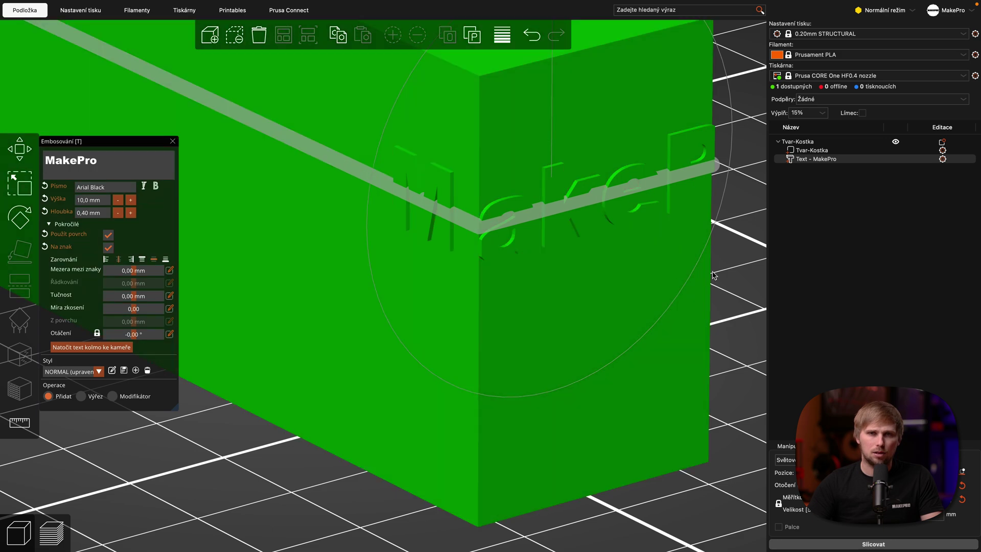
Step: Disable both Použít povrch and Na znak and move the text back onto the block's long side
{"action": "left_click_drag", "start_coordinate": [753, 273], "coordinate": [704, 278]}
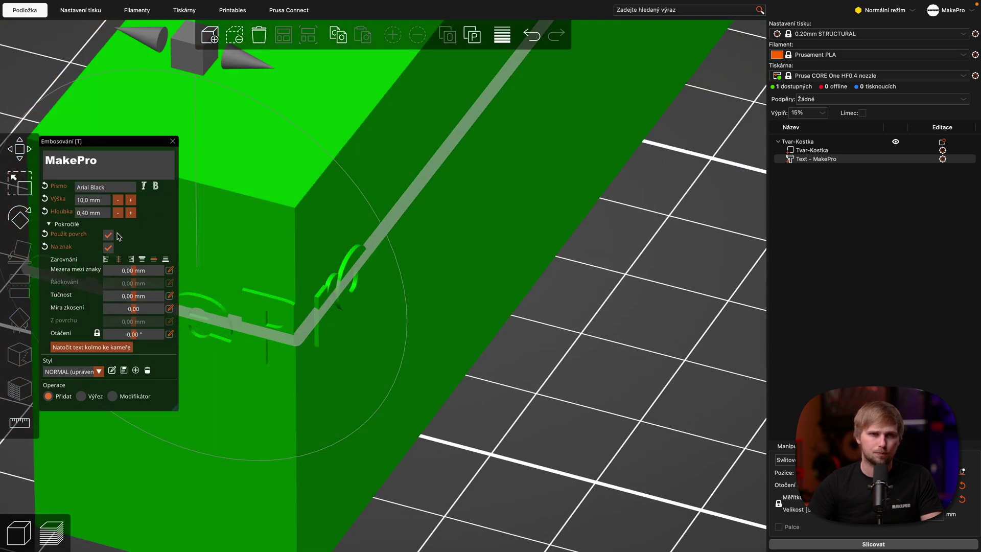
{"action": "left_click", "coordinate": [109, 235]}
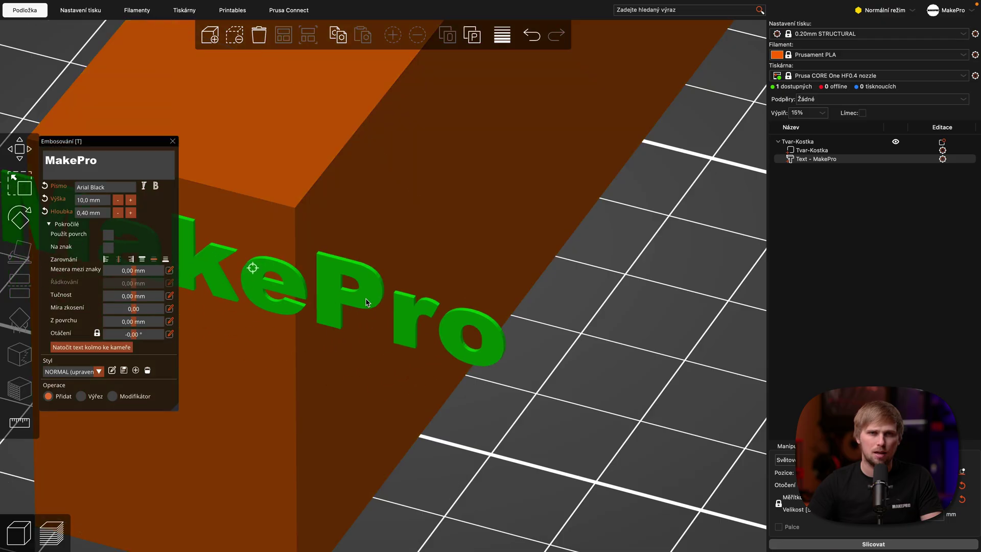
{"action": "left_click_drag", "start_coordinate": [365, 302], "coordinate": [546, 420]}
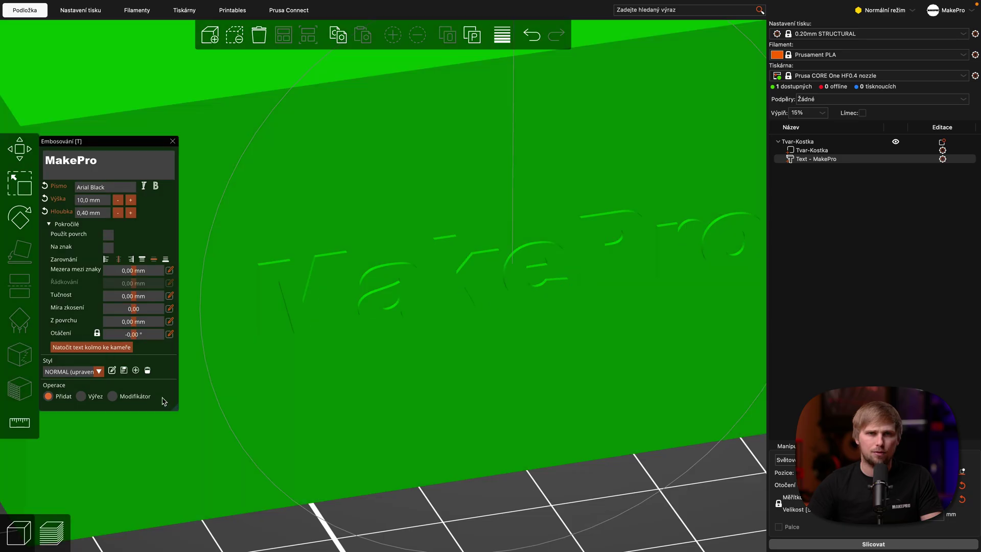
Step: Set the text's character spacing to 1.48 mm, boldness to 0.19 mm, skew to 0.69, distance from surface to 0.80 mm and rotation to 28.33°
{"action": "left_click_drag", "start_coordinate": [134, 270], "coordinate": [161, 329]}
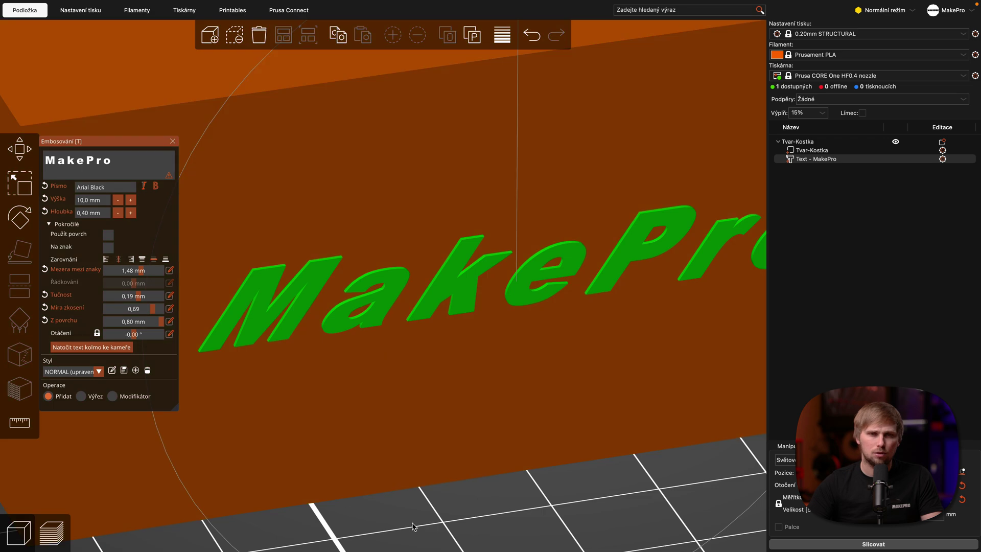
{"action": "scroll", "coordinate": [428, 531], "scroll_direction": "up", "scroll_amount": 5}
{"action": "mouse_move", "coordinate": [428, 527]}
{"action": "left_mouse_down"}
{"action": "mouse_move", "coordinate": [442, 524]}
{"action": "mouse_move", "coordinate": [426, 528]}
{"action": "left_mouse_up"}
{"action": "mouse_move", "coordinate": [134, 335]}
{"action": "left_mouse_down"}
{"action": "mouse_move", "coordinate": [126, 338]}
{"action": "mouse_move", "coordinate": [139, 338]}
{"action": "left_mouse_up"}
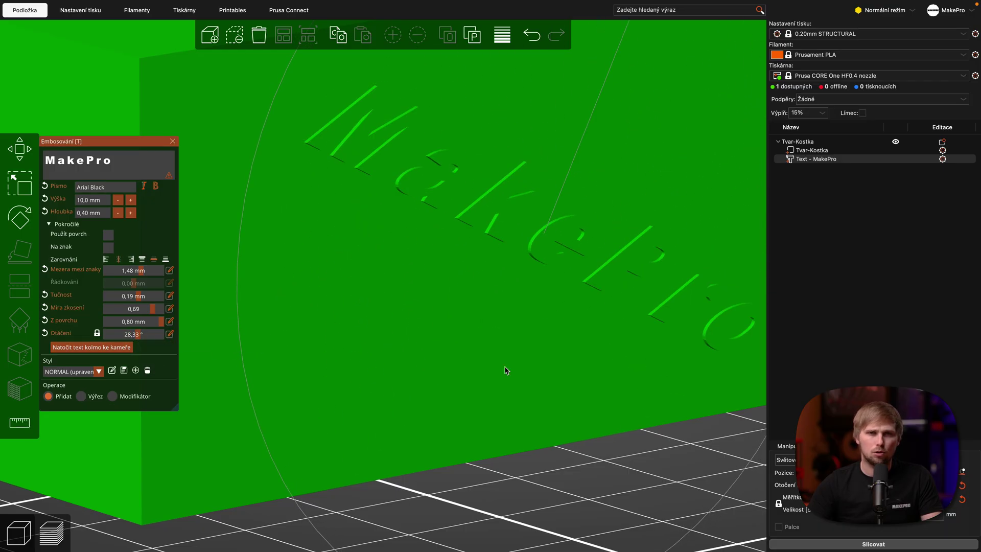
{"action": "scroll", "coordinate": [584, 429], "scroll_direction": "down", "scroll_amount": 5}
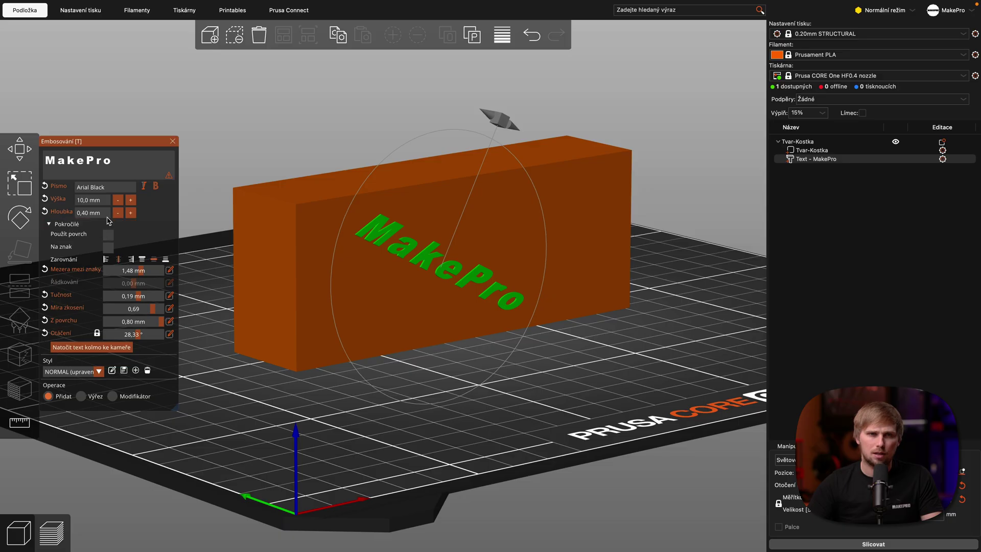
Step: Orient the text perpendicular to the camera from different viewing angles
{"action": "left_click", "coordinate": [97, 349]}
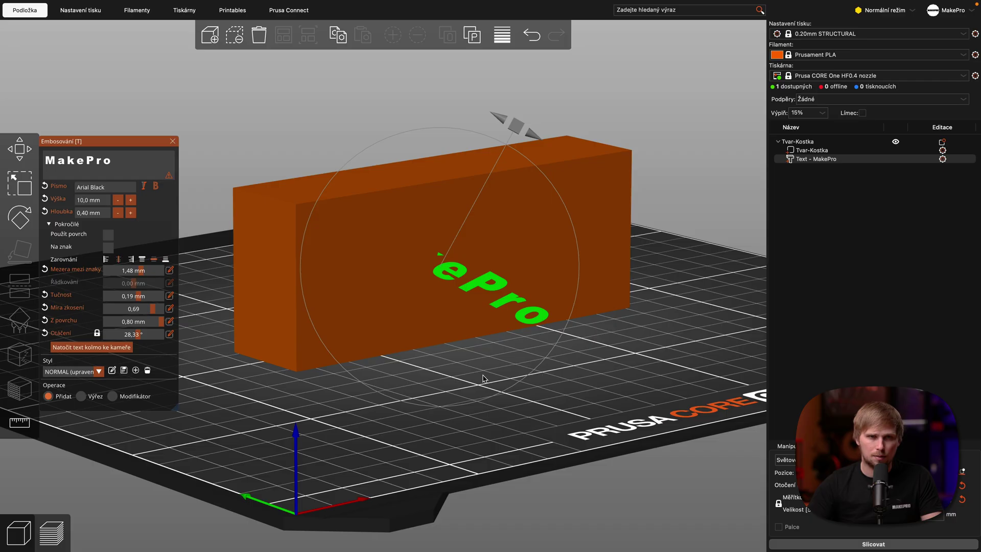
{"action": "left_click_drag", "start_coordinate": [492, 372], "coordinate": [428, 366]}
{"action": "left_click", "coordinate": [103, 348]}
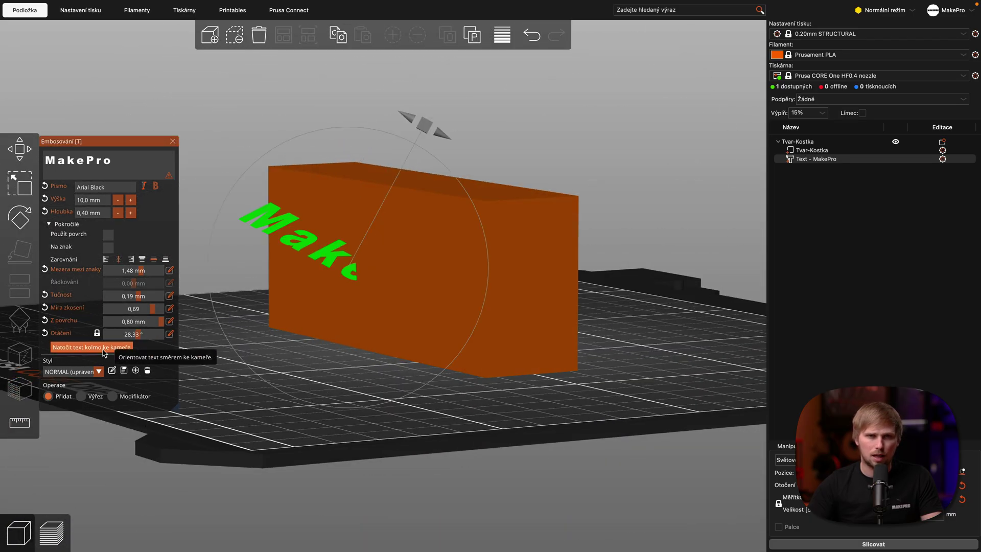
{"action": "left_click_drag", "start_coordinate": [354, 389], "coordinate": [384, 399]}
{"action": "left_click_drag", "start_coordinate": [440, 382], "coordinate": [430, 383]}
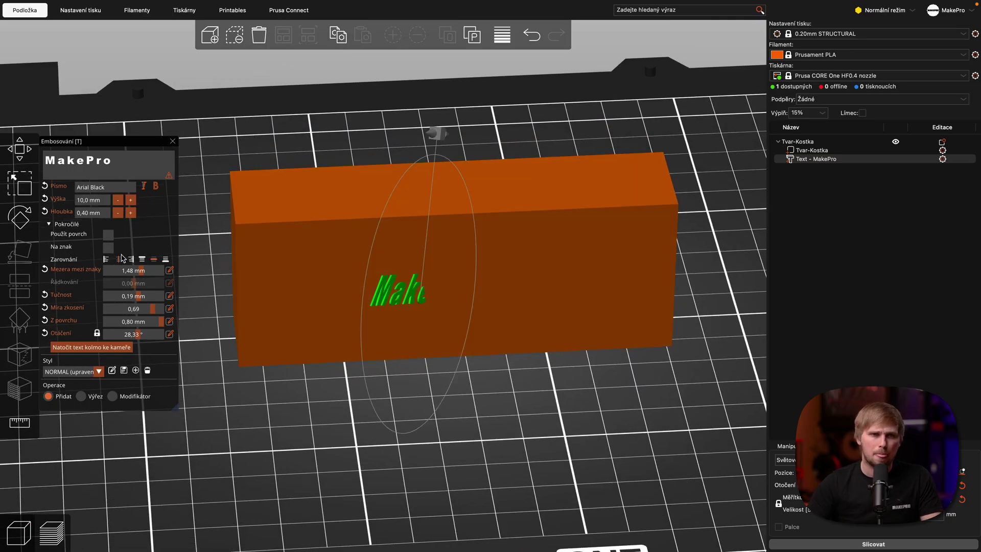
Step: Delete the existing text part and add a new embossed text reading "MakePro" to the block's long side
{"action": "right_click", "coordinate": [823, 164]}
{"action": "left_click", "coordinate": [843, 175]}
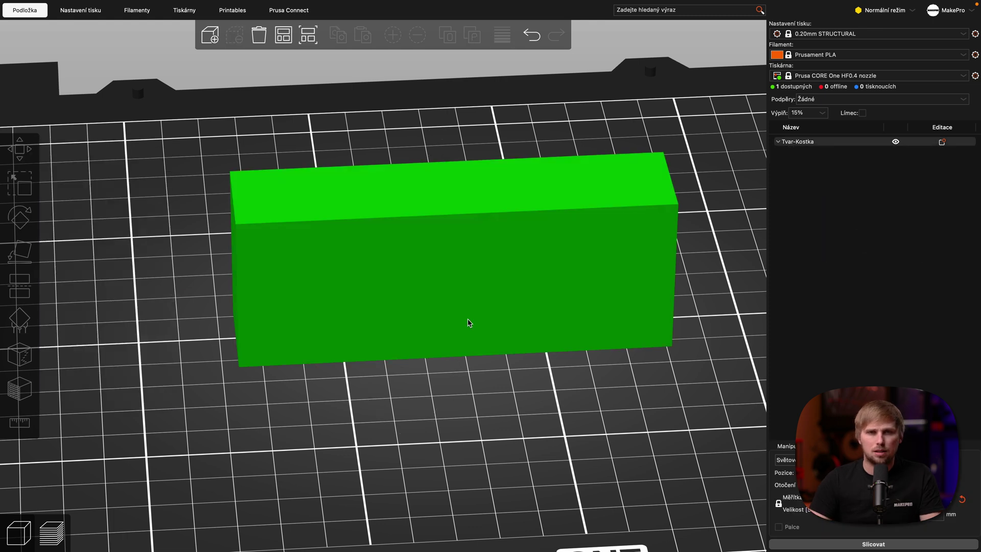
{"action": "left_click", "coordinate": [469, 322]}
{"action": "key", "text": "t"}
{"action": "left_click", "coordinate": [98, 162]}
{"action": "type", "text": "Make"}
{"action": "key", "text": "super+a"}
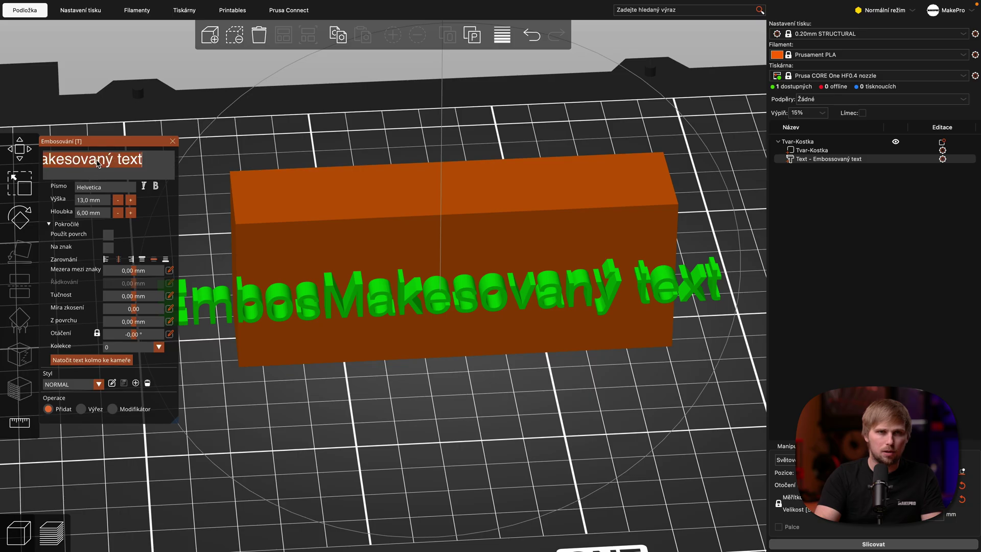
{"action": "type", "text": "Makepro"}
{"action": "key", "text": "BackSpace"}
{"action": "key", "text": "BackSpace"}
{"action": "key", "text": "BackSpace"}
{"action": "type", "text": "Pro"}
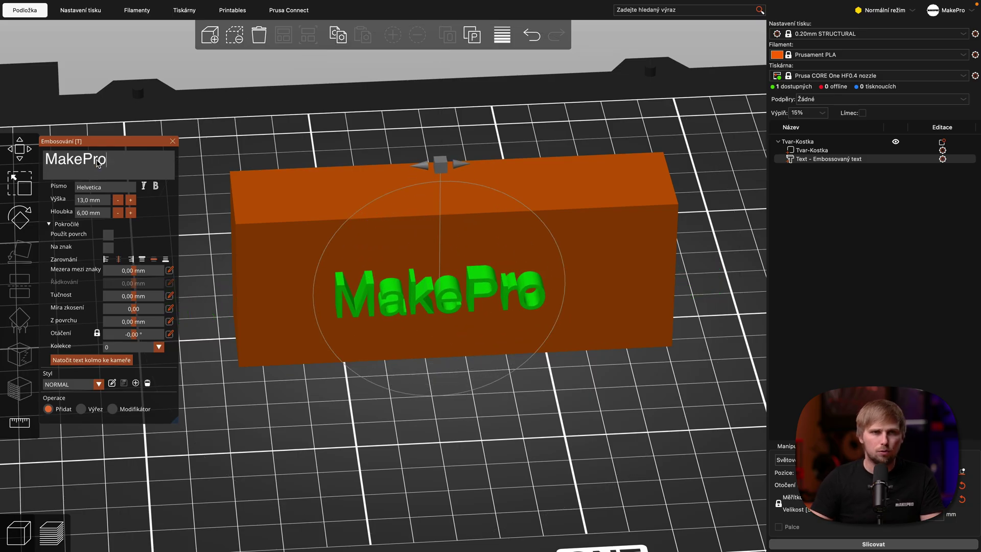
Step: Collapse the advanced text settings, switch the text's operation to Modifikátor and set its font to Molot
{"action": "left_click", "coordinate": [60, 223]}
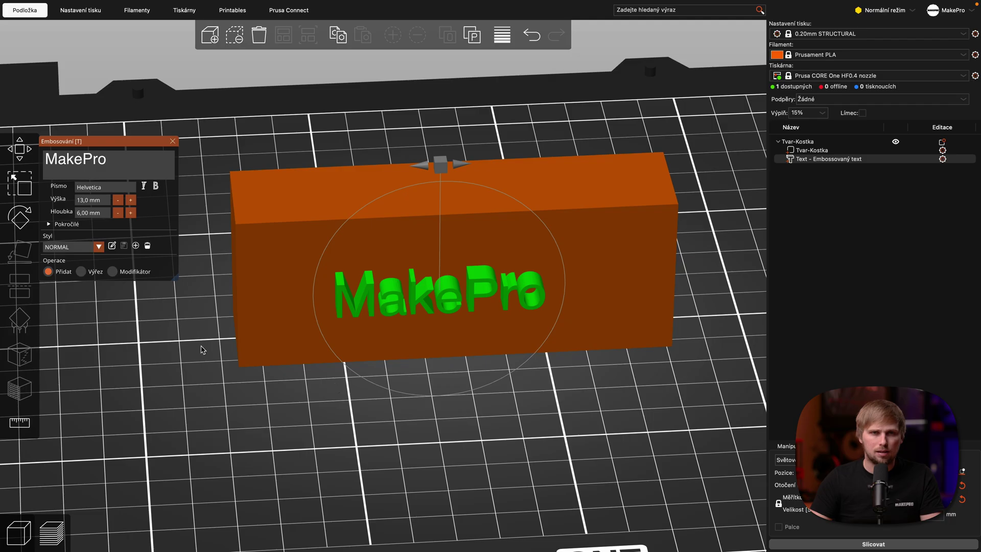
{"action": "left_click", "coordinate": [134, 273]}
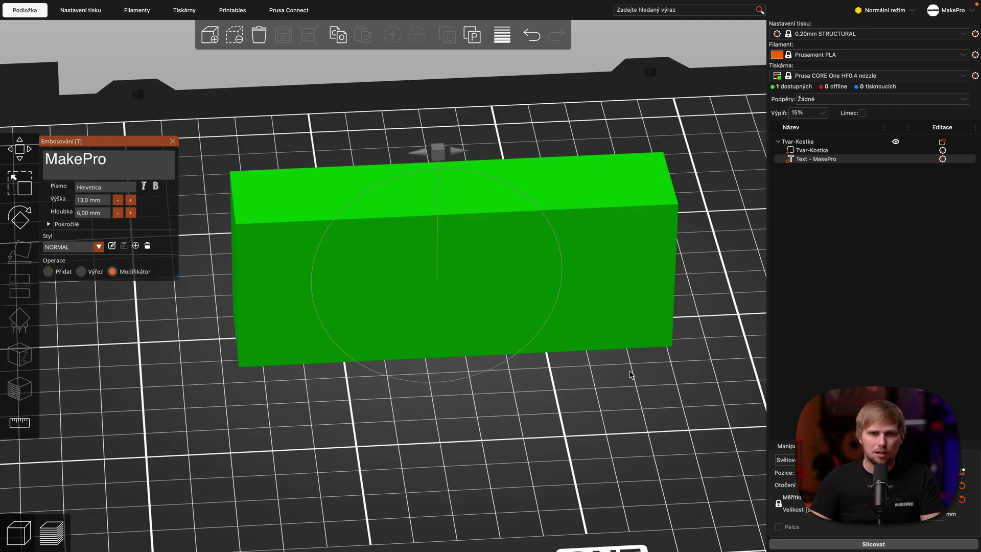
{"action": "left_click_drag", "start_coordinate": [108, 169], "coordinate": [42, 162]}
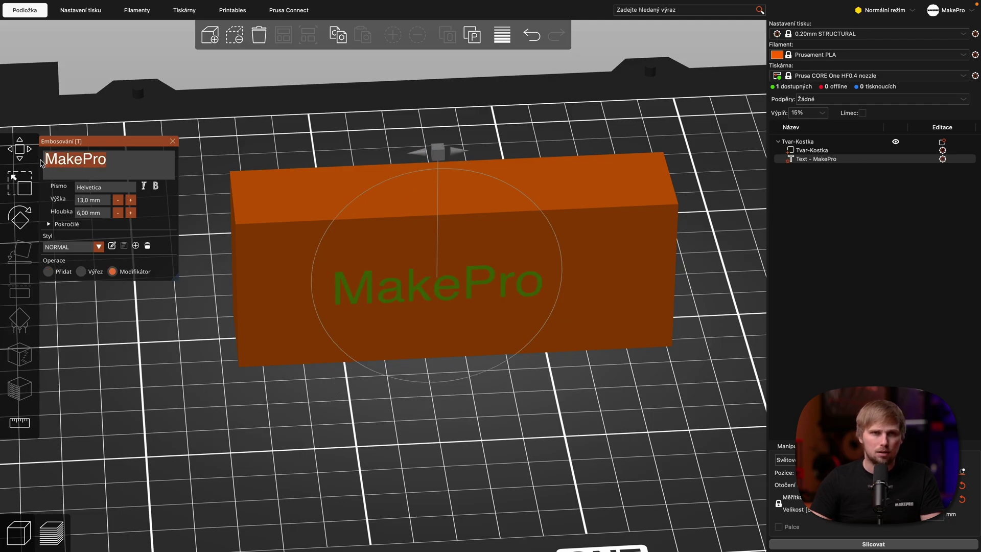
{"action": "left_click", "coordinate": [109, 188]}
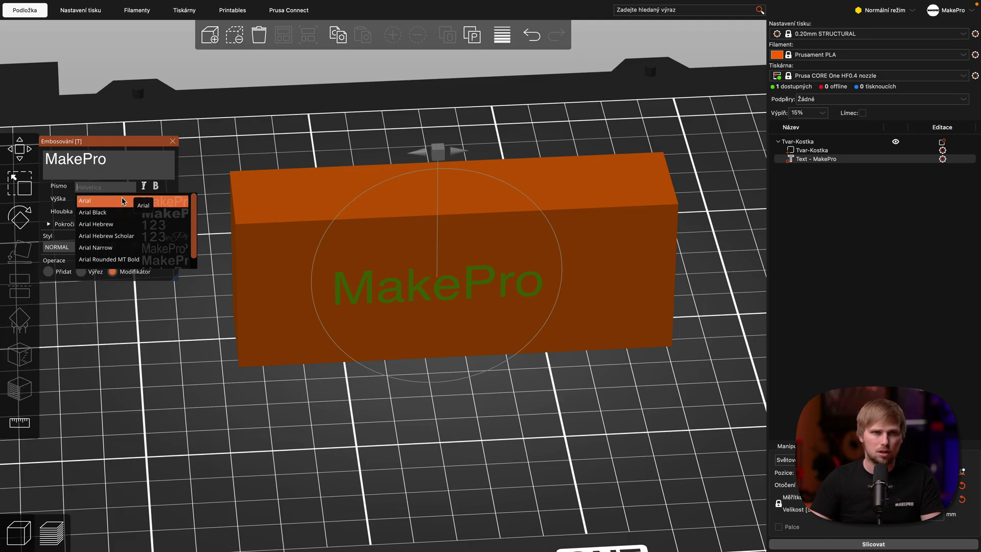
{"action": "type", "text": "molo"}
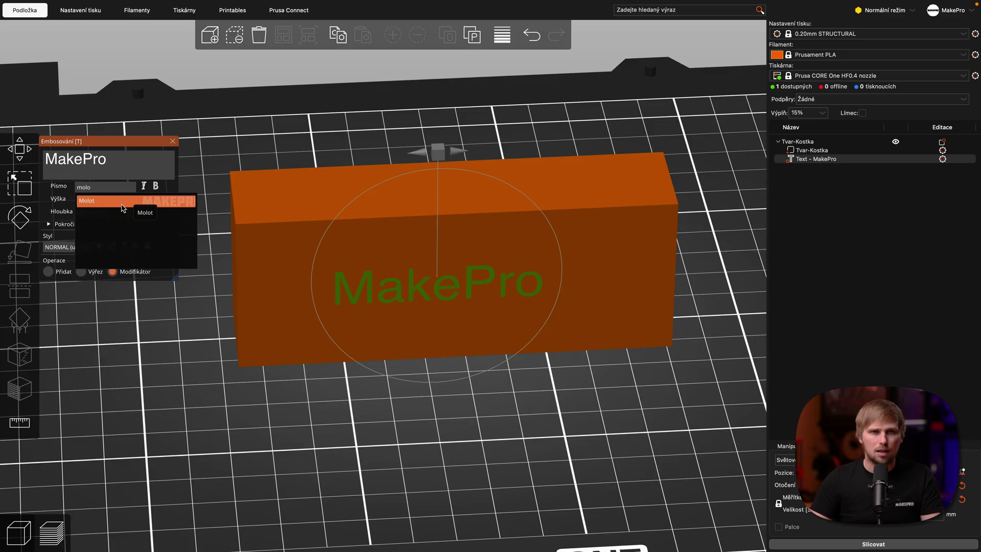
{"action": "left_click", "coordinate": [122, 201]}
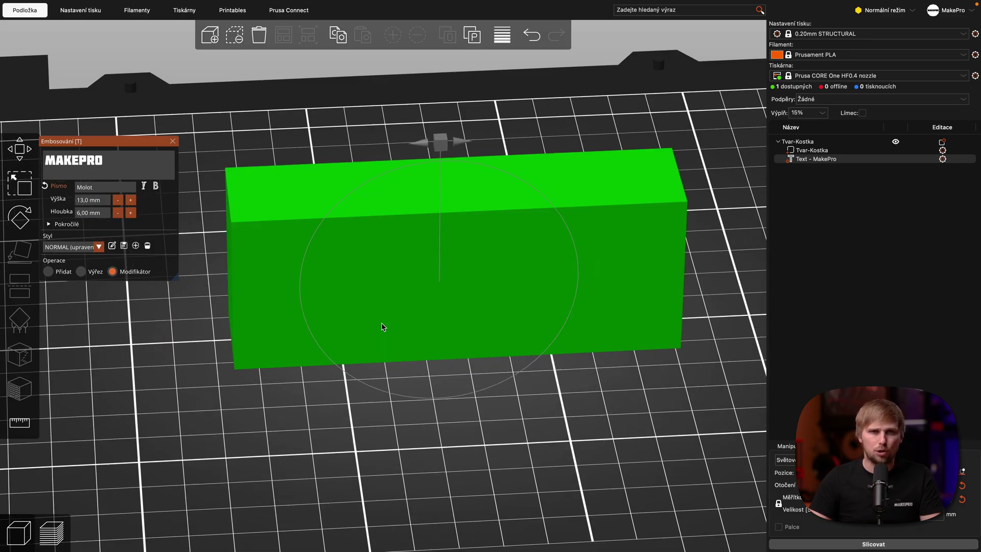
Step: Reposition the modifier text on the block's long side and scale it up to span most of that face
{"action": "left_click_drag", "start_coordinate": [617, 479], "coordinate": [651, 433]}
{"action": "right_click_drag", "start_coordinate": [650, 430], "coordinate": [617, 456]}
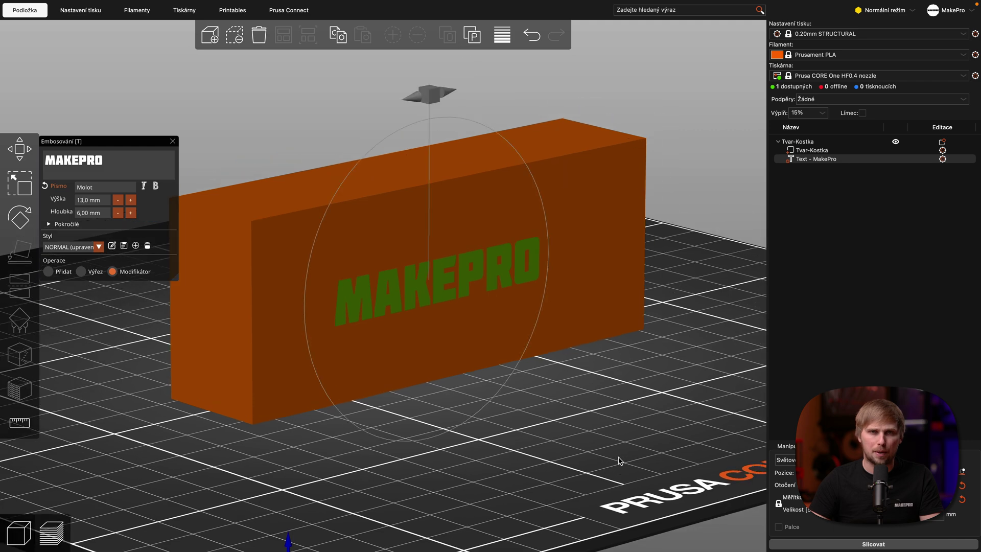
{"action": "left_click_drag", "start_coordinate": [618, 456], "coordinate": [614, 458]}
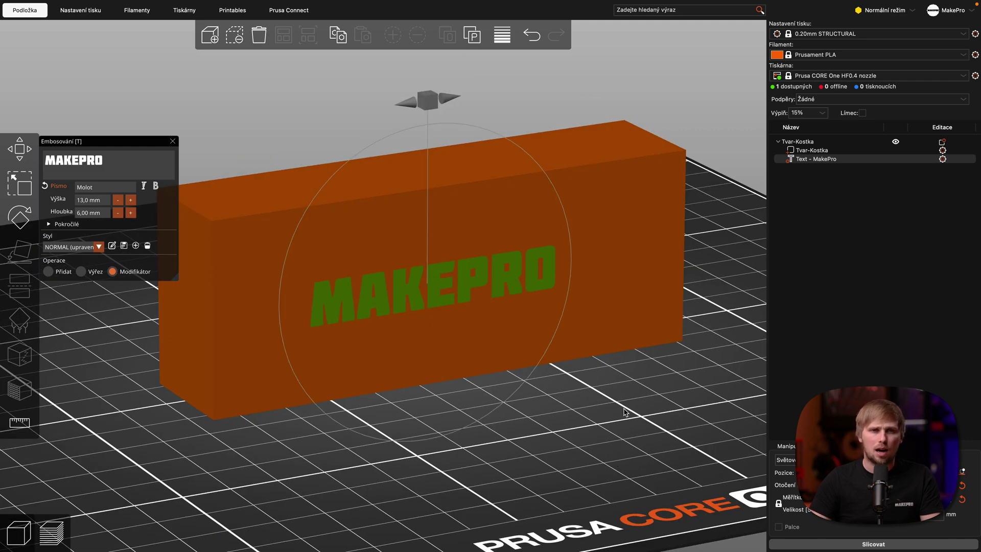
{"action": "left_click_drag", "start_coordinate": [437, 298], "coordinate": [453, 294]}
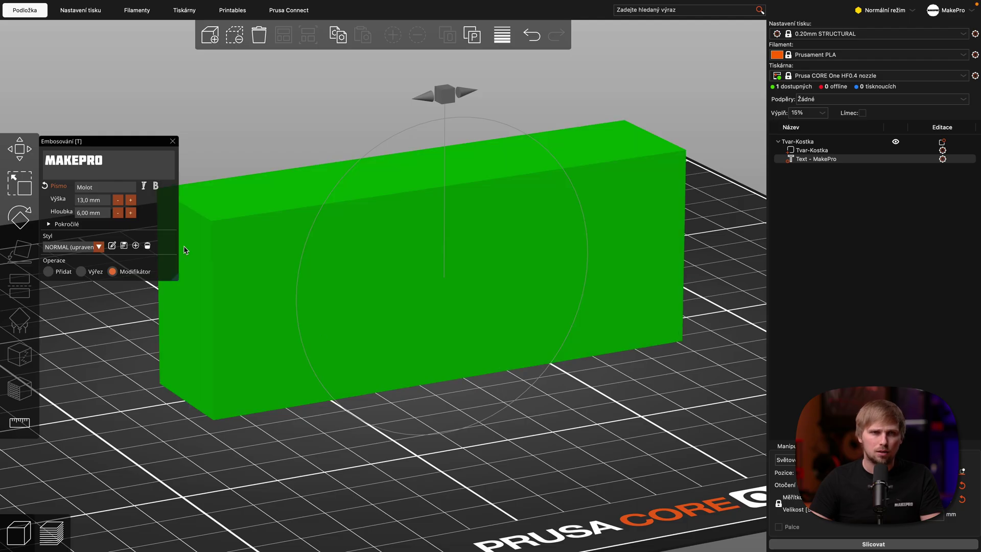
{"action": "left_click", "coordinate": [876, 211]}
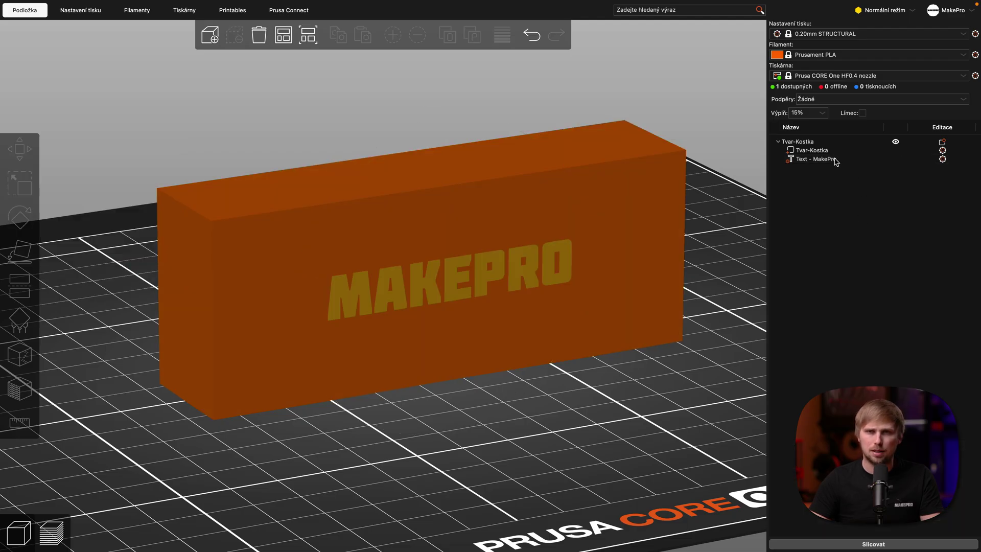
{"action": "left_click", "coordinate": [835, 162]}
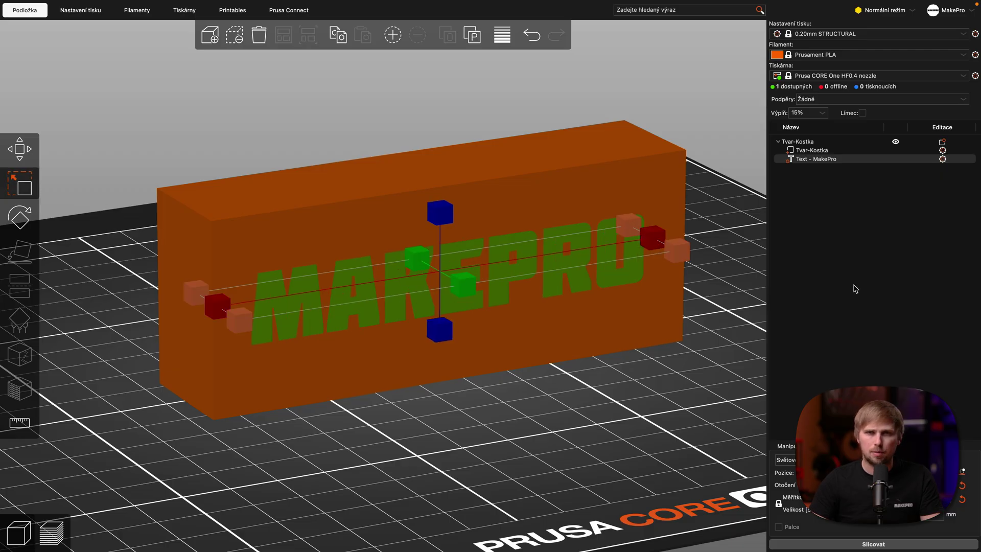
{"action": "key", "text": "Escape"}
Step: Add a Vrstvy a perimetry settings override to the MakePro text modifier
{"action": "left_click", "coordinate": [854, 159]}
{"action": "right_click", "coordinate": [857, 160]}
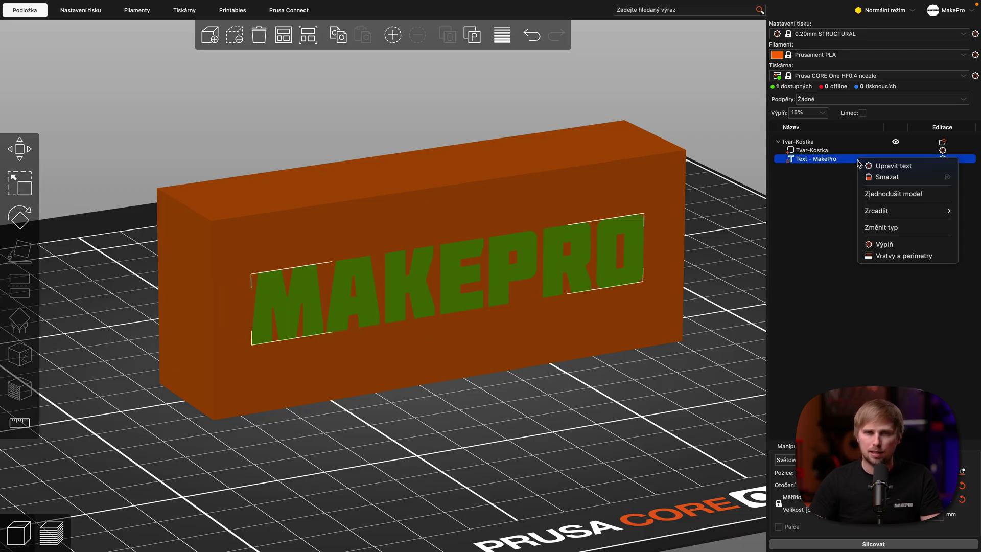
{"action": "left_click", "coordinate": [915, 256]}
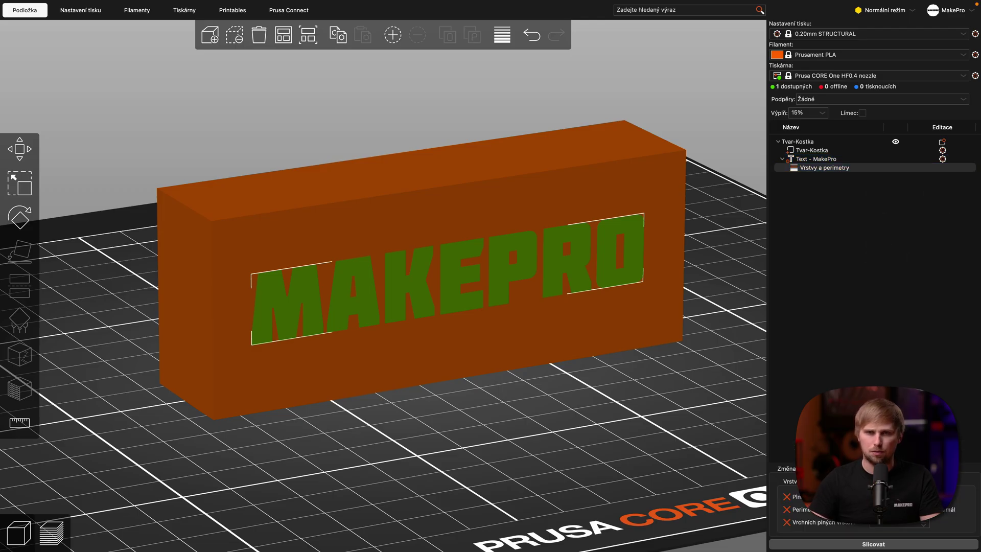
{"action": "key", "text": "Escape"}
Step: Slice the model and examine the extra perimeters and solid layers around the modifier letters, lowering the visible layer range to look inside
{"action": "left_click", "coordinate": [873, 543]}
{"action": "left_click_drag", "start_coordinate": [595, 397], "coordinate": [437, 364]}
{"action": "scroll", "coordinate": [439, 362], "scroll_direction": "up", "scroll_amount": 10}
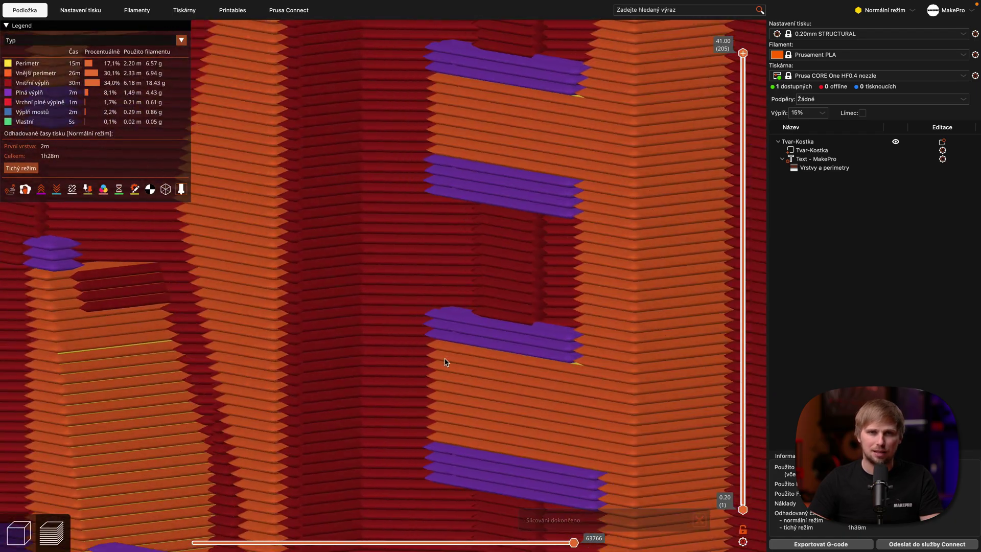
{"action": "scroll", "coordinate": [445, 361], "scroll_direction": "down", "scroll_amount": 10}
{"action": "scroll", "coordinate": [447, 362], "scroll_direction": "up", "scroll_amount": 3}
{"action": "scroll", "coordinate": [448, 362], "scroll_direction": "down", "scroll_amount": 3}
{"action": "mouse_move", "coordinate": [447, 362]}
{"action": "left_mouse_down"}
{"action": "mouse_move", "coordinate": [490, 361]}
{"action": "mouse_move", "coordinate": [478, 348]}
{"action": "mouse_move", "coordinate": [440, 361]}
{"action": "mouse_move", "coordinate": [447, 366]}
{"action": "left_mouse_up"}
{"action": "left_click_drag", "start_coordinate": [745, 53], "coordinate": [752, 232]}
{"action": "mouse_move", "coordinate": [649, 204]}
{"action": "left_mouse_down"}
{"action": "mouse_move", "coordinate": [646, 219]}
{"action": "mouse_move", "coordinate": [657, 207]}
{"action": "mouse_move", "coordinate": [667, 212]}
{"action": "mouse_move", "coordinate": [651, 202]}
{"action": "mouse_move", "coordinate": [660, 206]}
{"action": "left_mouse_up"}
{"action": "scroll", "coordinate": [658, 196], "scroll_direction": "up", "scroll_amount": 3}
{"action": "scroll", "coordinate": [545, 341], "scroll_direction": "up", "scroll_amount": 2}
{"action": "scroll", "coordinate": [545, 342], "scroll_direction": "down", "scroll_amount": 3}
{"action": "left_click_drag", "start_coordinate": [554, 352], "coordinate": [574, 348]}
{"action": "right_click_drag", "start_coordinate": [574, 349], "coordinate": [573, 369]}
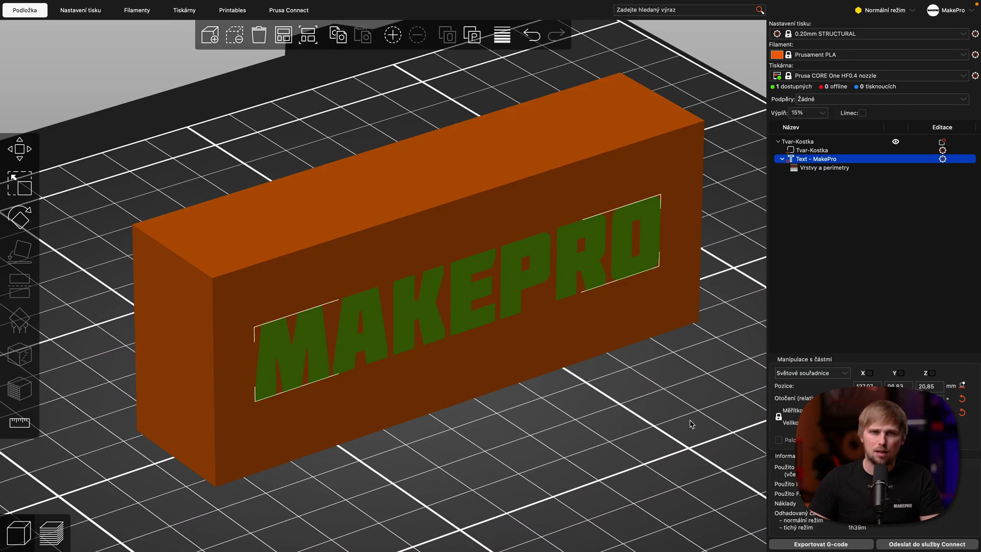
Step: Delete the MakePro text modifier and the block to empty the print bed
{"action": "left_click", "coordinate": [677, 434]}
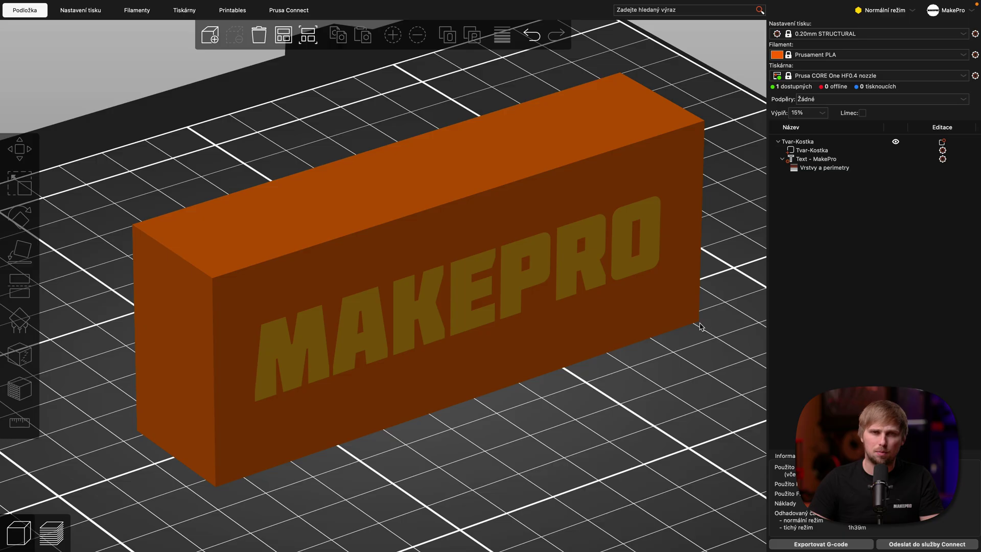
{"action": "left_click", "coordinate": [643, 261]}
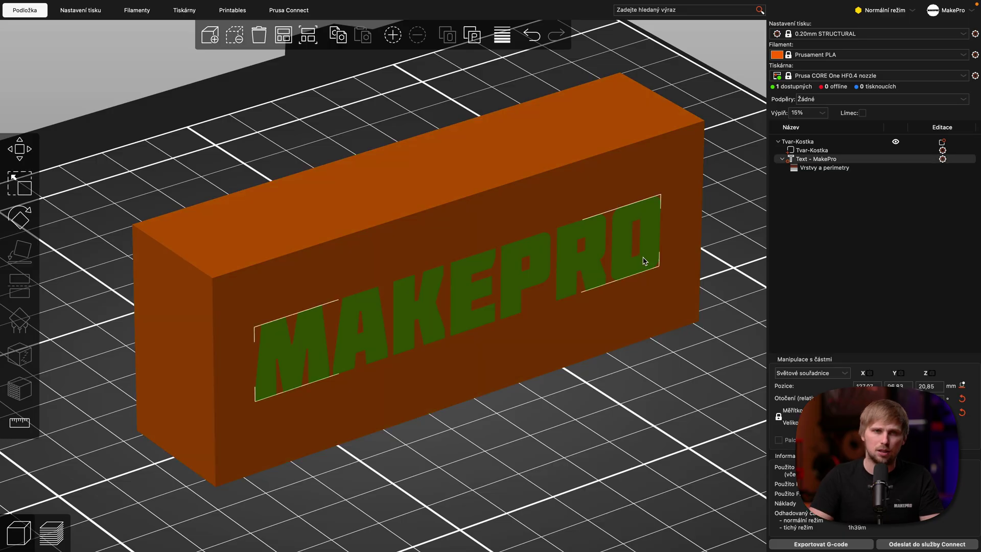
{"action": "key", "text": "Delete"}
{"action": "left_click", "coordinate": [644, 261]}
{"action": "key", "text": "Delete"}
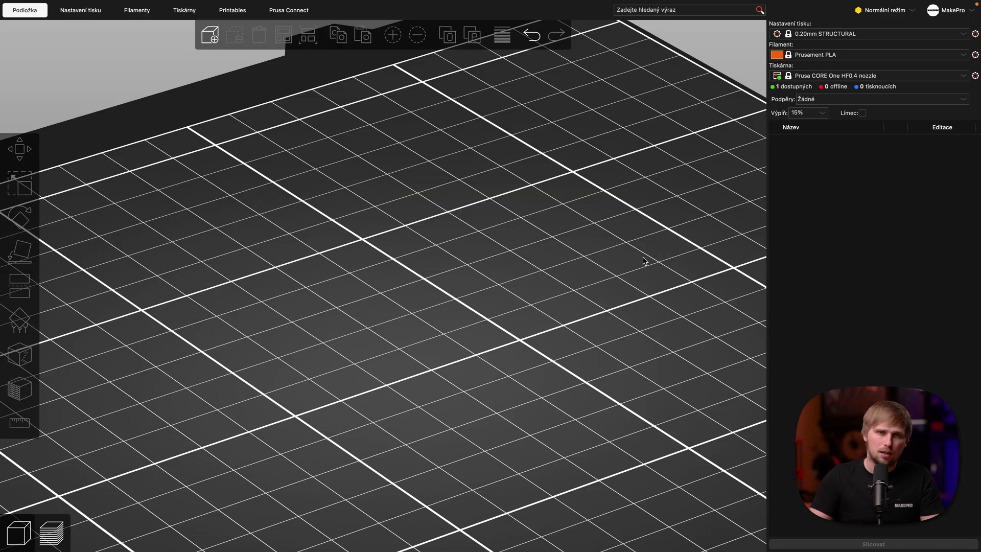
Step: Add a cylinder (Válec) to the print bed and scale it up uniformly to about twice its size
{"action": "right_click", "coordinate": [399, 362]}
{"action": "mouse_move", "coordinate": [444, 371]}
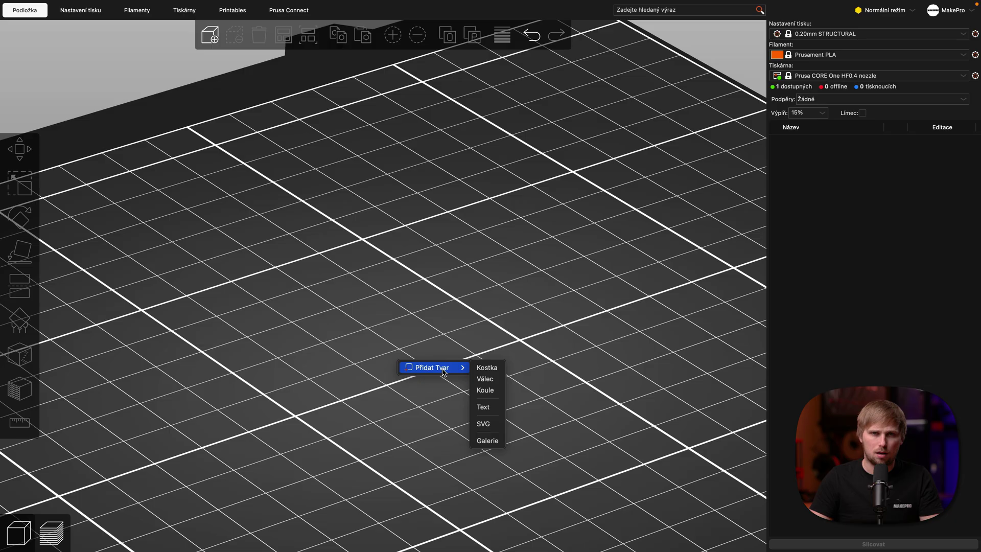
{"action": "left_click", "coordinate": [491, 384]}
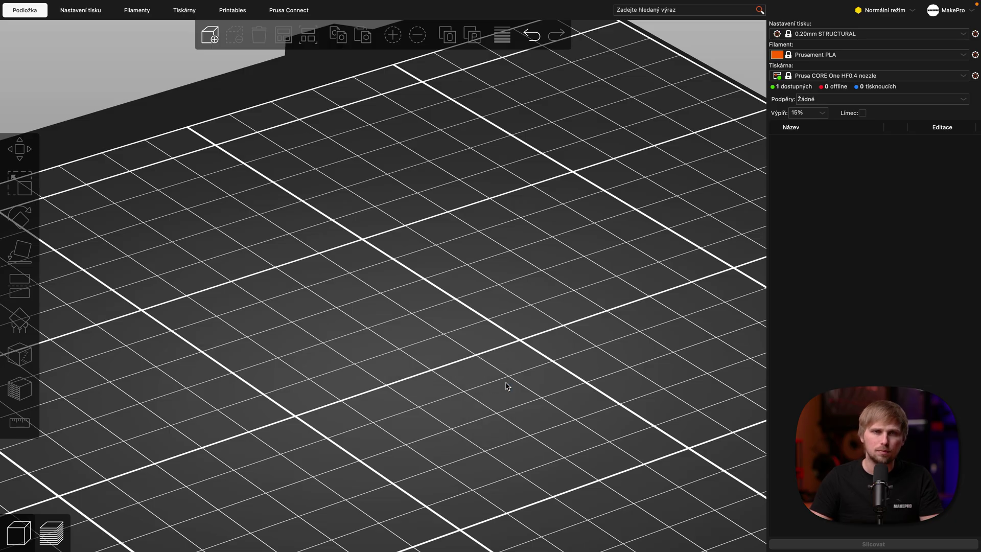
{"action": "scroll", "coordinate": [383, 284], "scroll_direction": "up", "scroll_amount": 5}
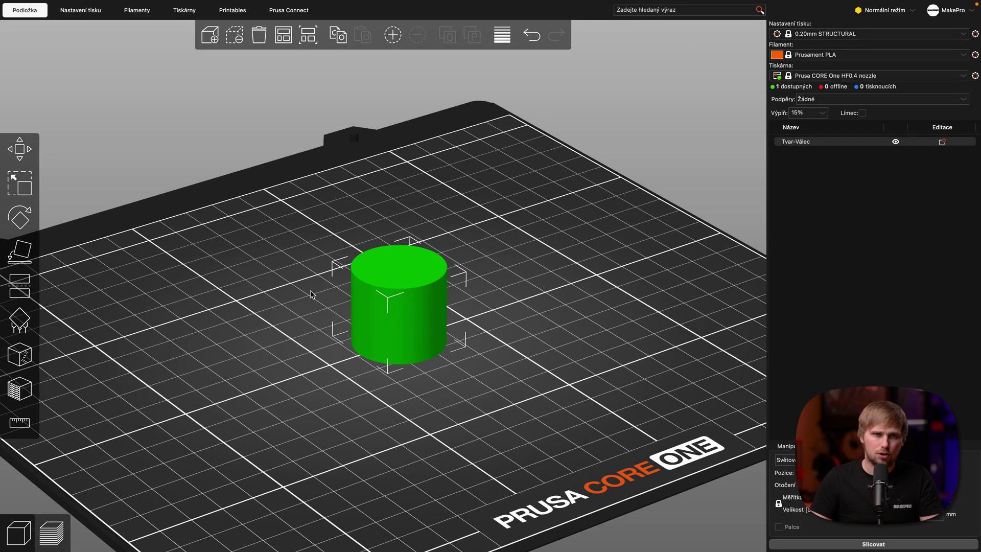
{"action": "left_click", "coordinate": [24, 193]}
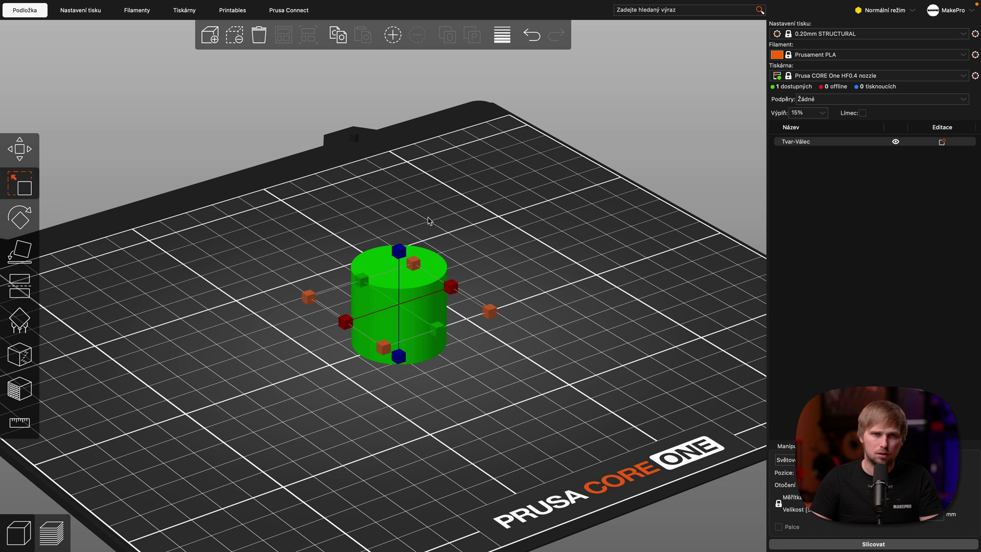
{"action": "left_click_drag", "start_coordinate": [406, 263], "coordinate": [567, 69]}
Step: Add an embossed text part to the cylinder and set the text height to 5 mm
{"action": "right_click", "coordinate": [430, 267]}
{"action": "scroll", "coordinate": [511, 501], "scroll_direction": "down", "scroll_amount": 3}
{"action": "mouse_move", "coordinate": [511, 445]}
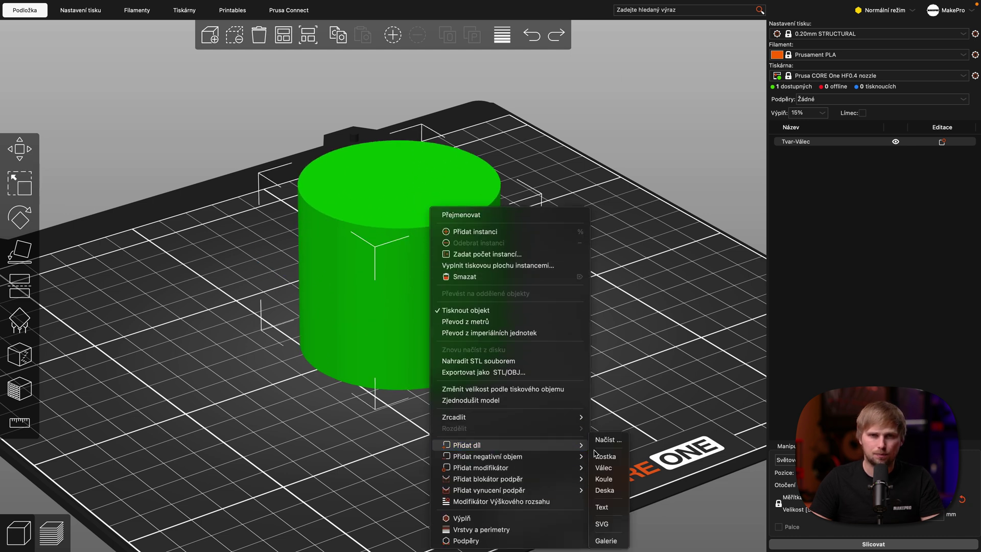
{"action": "left_click", "coordinate": [615, 507]}
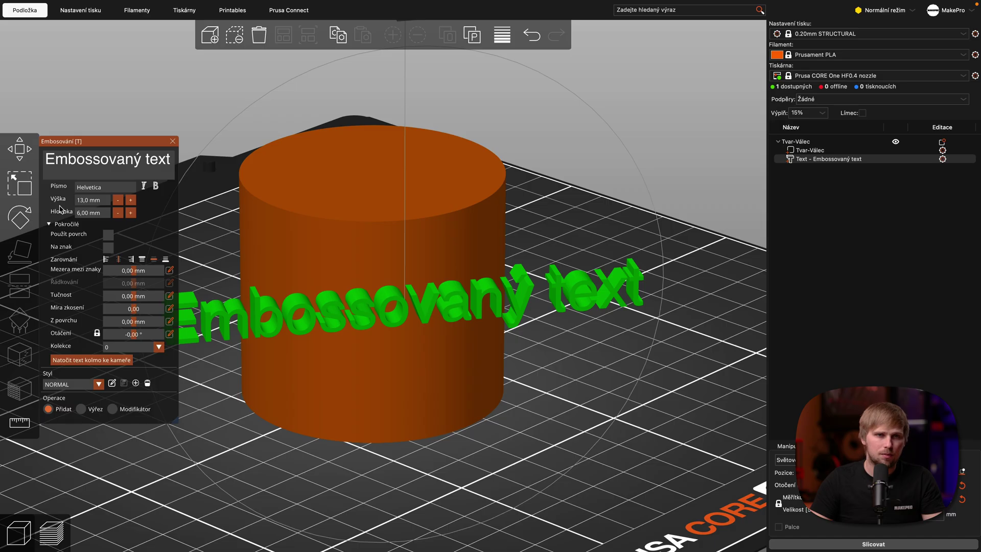
{"action": "mouse_move", "coordinate": [539, 453]}
{"action": "left_mouse_down"}
{"action": "mouse_move", "coordinate": [550, 463]}
{"action": "mouse_move", "coordinate": [573, 456]}
{"action": "mouse_move", "coordinate": [548, 455]}
{"action": "left_mouse_up"}
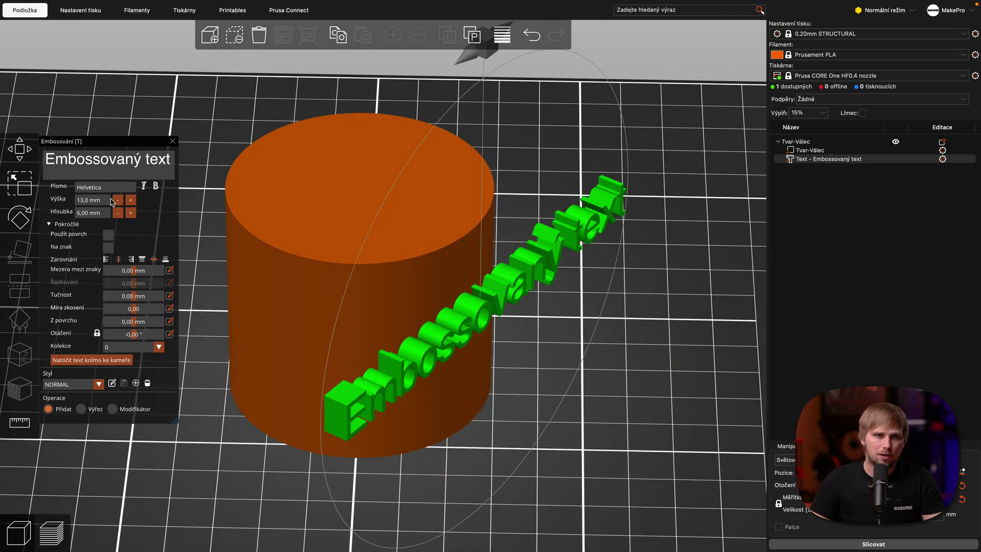
{"action": "left_click", "coordinate": [97, 199]}
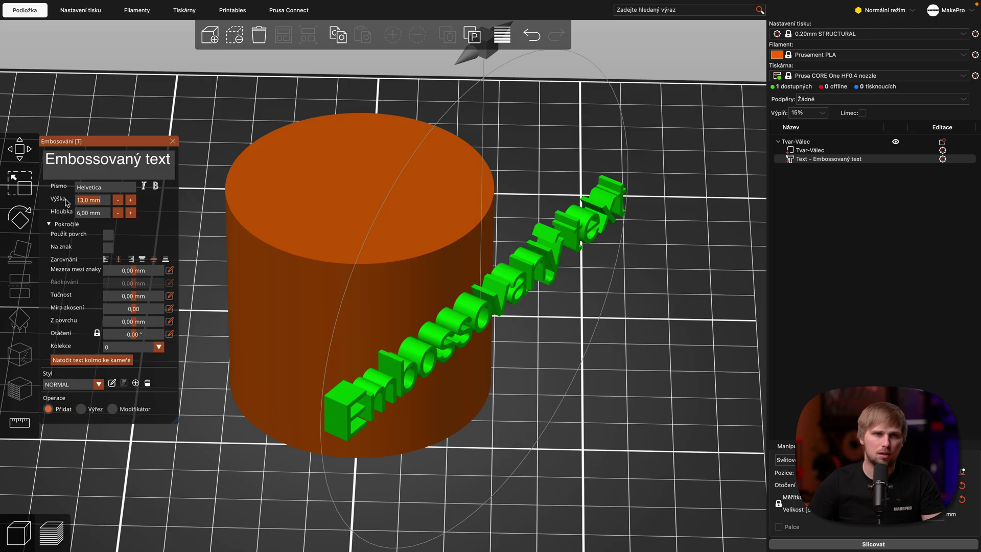
{"action": "type", "text": "5"}
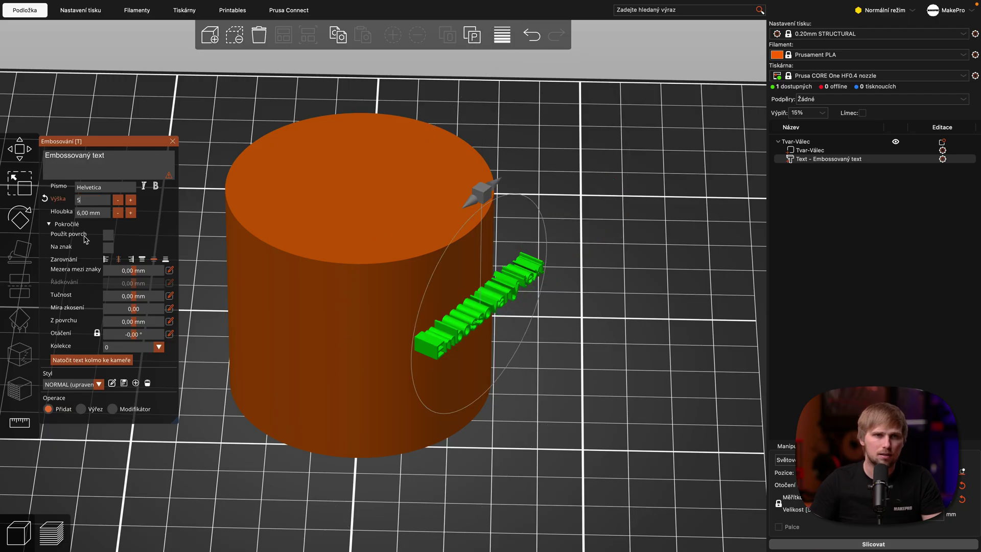
Step: Project the text onto the cylinder's curved wall with Použít povrch and reopen the text part for editing
{"action": "left_click", "coordinate": [108, 235]}
{"action": "left_click_drag", "start_coordinate": [584, 391], "coordinate": [559, 393]}
{"action": "left_click", "coordinate": [439, 284]}
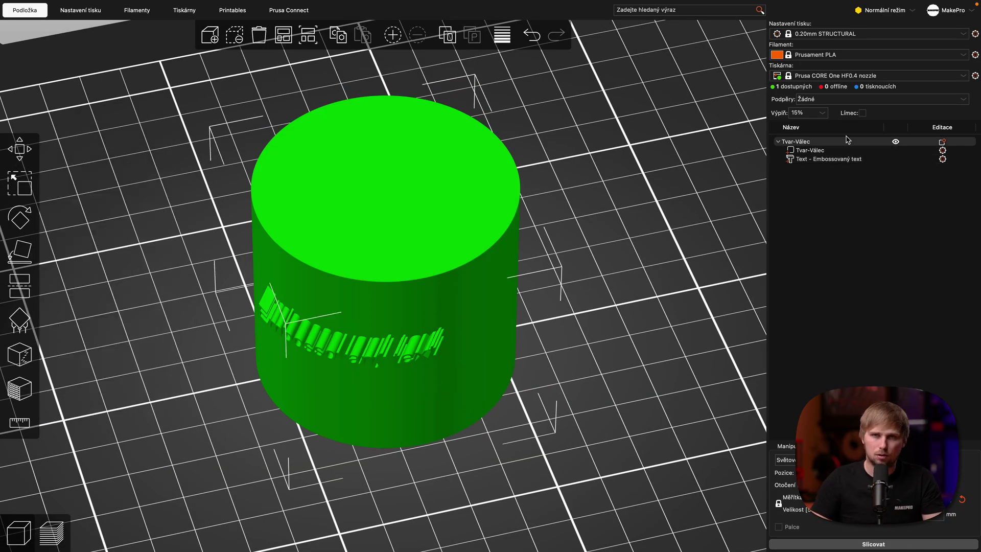
{"action": "left_click", "coordinate": [844, 159]}
{"action": "right_click", "coordinate": [842, 160]}
{"action": "left_click", "coordinate": [846, 162]}
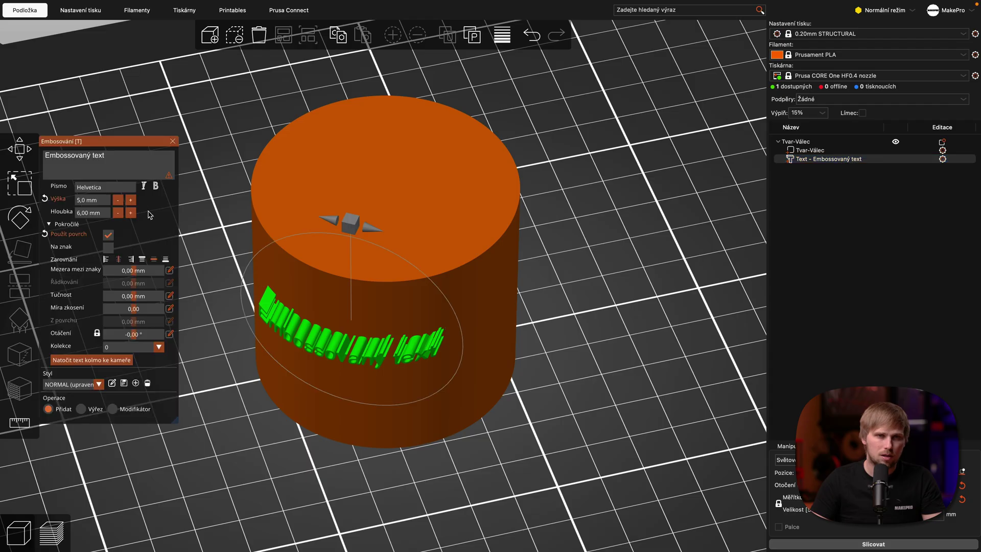
Step: Set the depth of the cylinder's text to 0,4 mm, slice the model and examine the text in the preview
{"action": "type", "text": "0"}
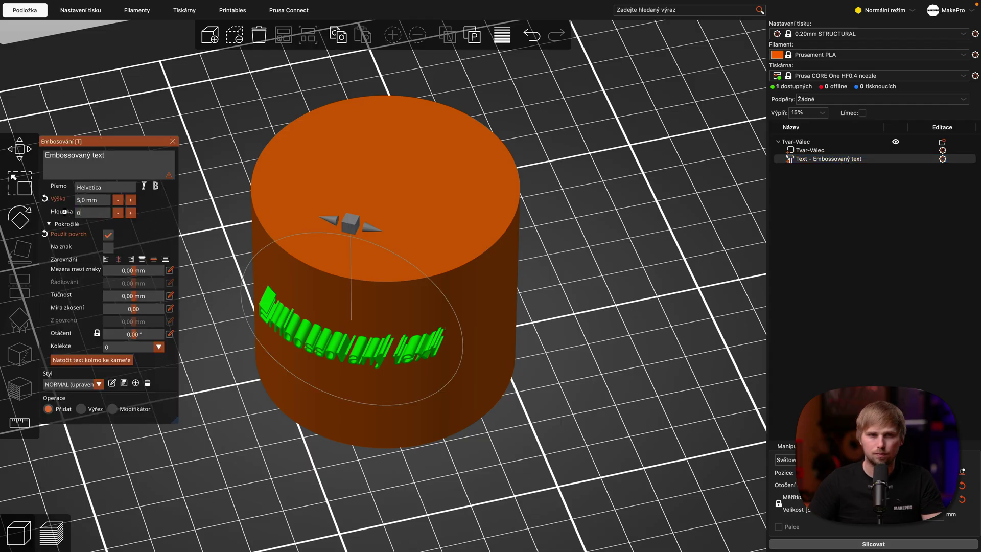
{"action": "type", "text": ",4"}
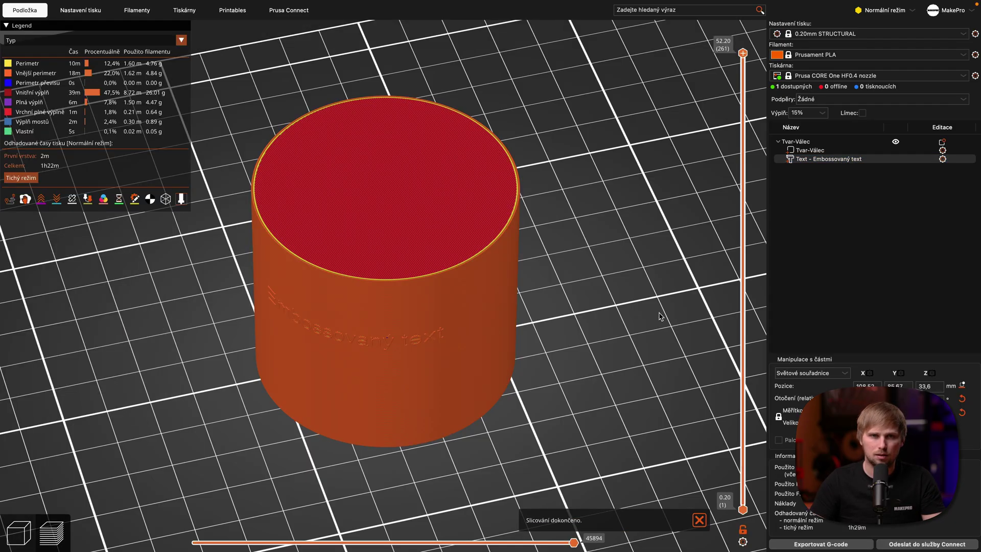
{"action": "left_click_drag", "start_coordinate": [516, 302], "coordinate": [550, 292]}
{"action": "scroll", "coordinate": [549, 292], "scroll_direction": "up", "scroll_amount": 15}
{"action": "scroll", "coordinate": [550, 292], "scroll_direction": "down", "scroll_amount": 5}
{"action": "scroll", "coordinate": [534, 276], "scroll_direction": "up", "scroll_amount": 5}
{"action": "left_click_drag", "start_coordinate": [535, 283], "coordinate": [547, 286]}
{"action": "scroll", "coordinate": [543, 321], "scroll_direction": "up", "scroll_amount": 8}
{"action": "scroll", "coordinate": [547, 329], "scroll_direction": "down", "scroll_amount": 8}
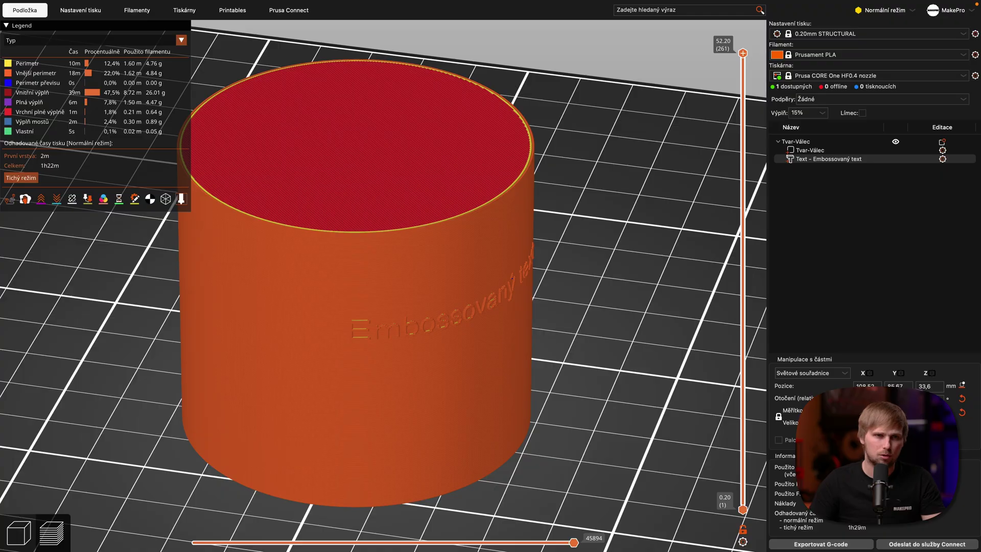
Step: Return to the model editing view, delete the cylinder with its text and import 3dbenchy.stl from Downloads
{"action": "left_click", "coordinate": [28, 528]}
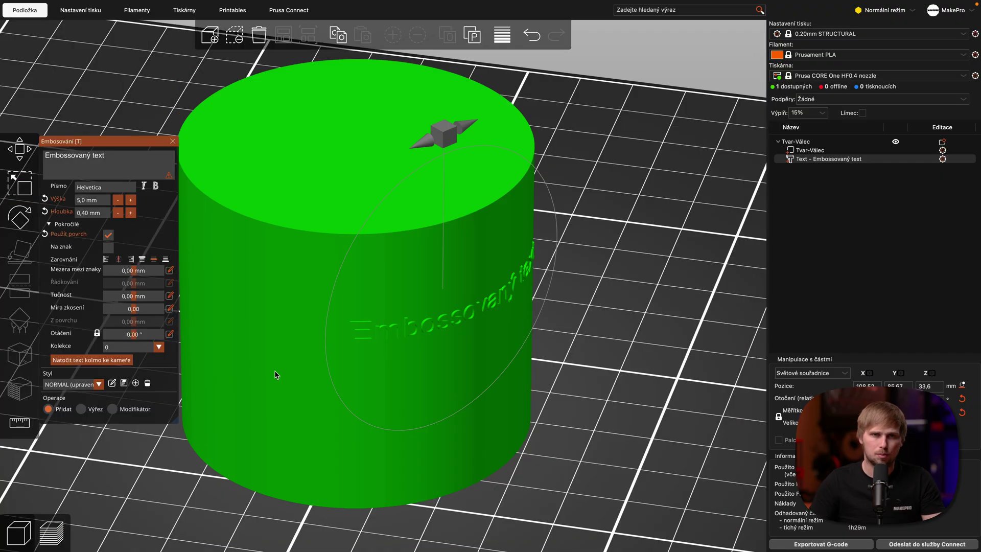
{"action": "key", "text": "Delete"}
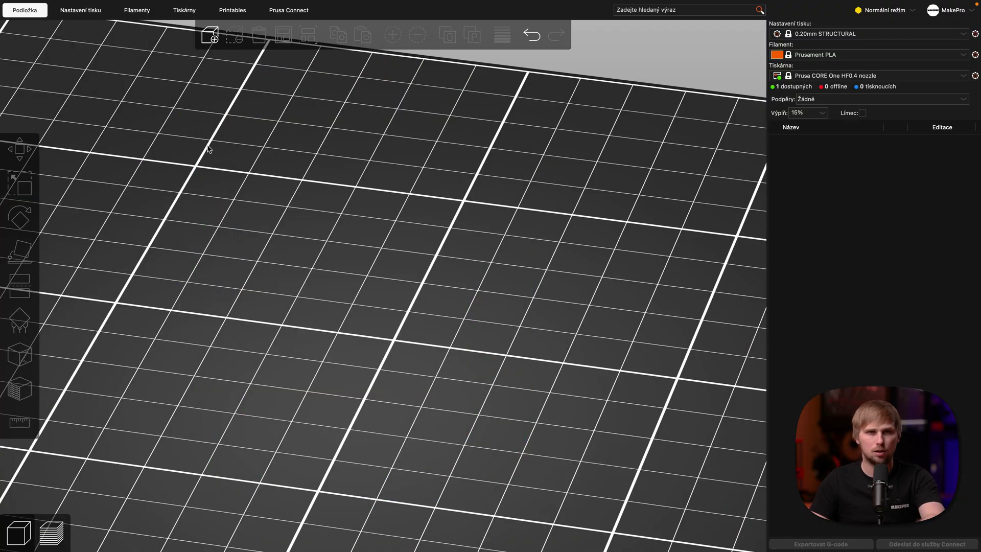
{"action": "left_click", "coordinate": [207, 38]}
{"action": "left_click", "coordinate": [184, 81]}
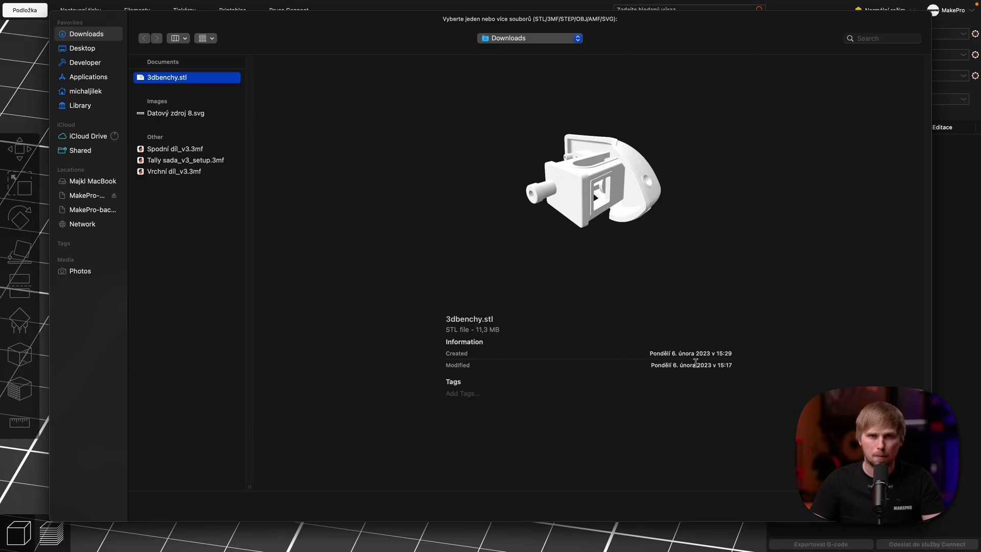
{"action": "key", "text": "Return"}
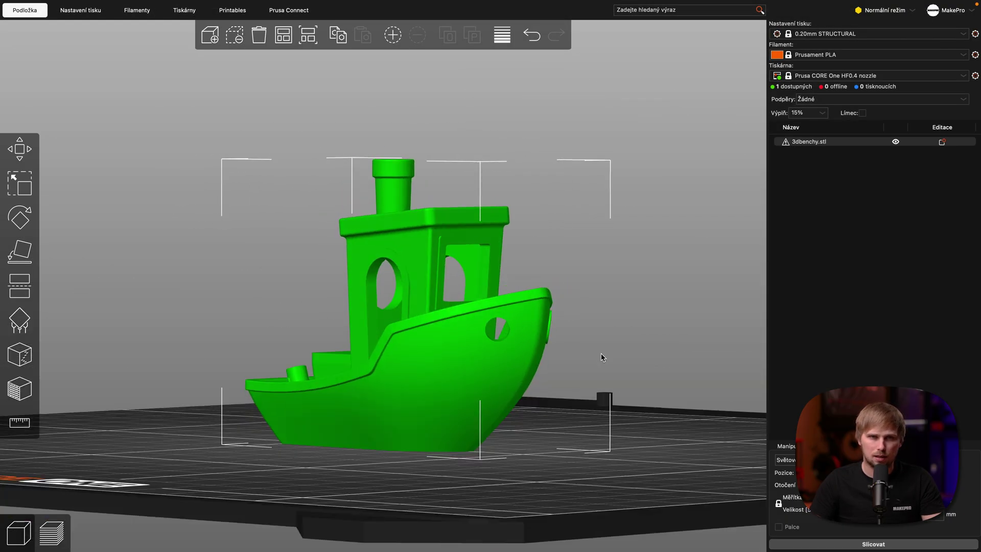
Step: Scale up the 3dbenchy model uniformly on the print bed
{"action": "left_click", "coordinate": [24, 189]}
{"action": "left_click_drag", "start_coordinate": [552, 407], "coordinate": [714, 482]}
{"action": "left_click", "coordinate": [634, 483]}
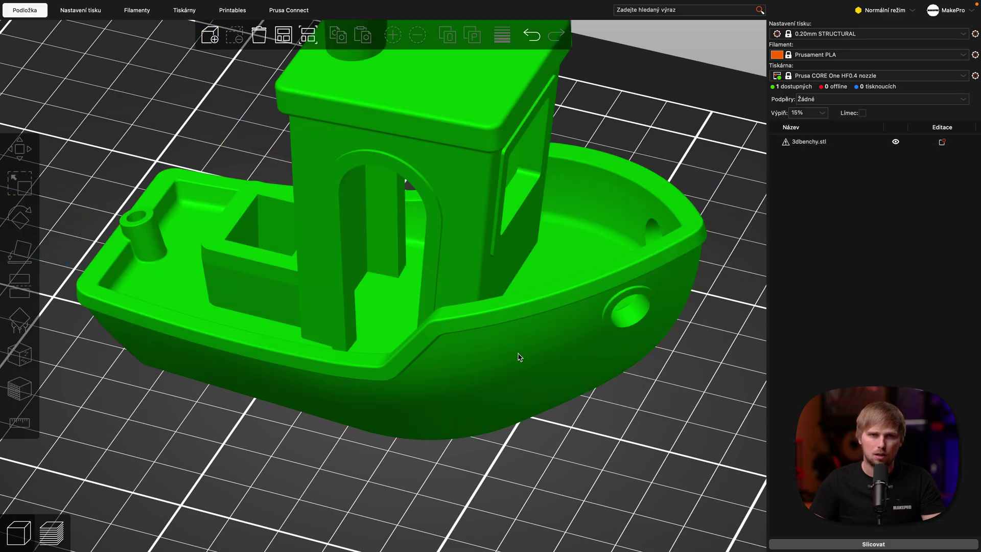
Step: Add an embossed text part to the side of the boat's hull and change its wording to MakePro
{"action": "right_click", "coordinate": [520, 357]}
{"action": "scroll", "coordinate": [562, 459], "scroll_direction": "down", "scroll_amount": 3}
{"action": "mouse_move", "coordinate": [600, 477]}
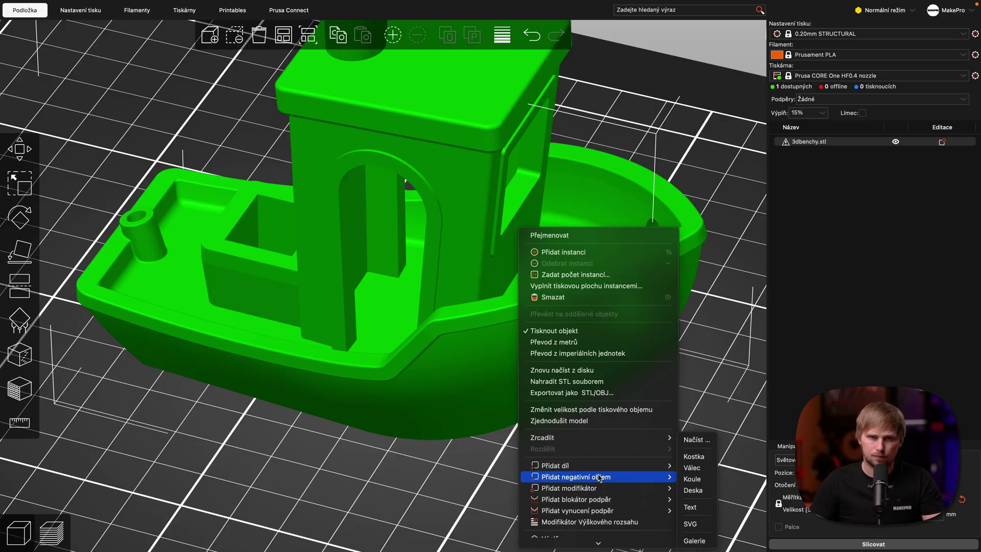
{"action": "left_click", "coordinate": [704, 511]}
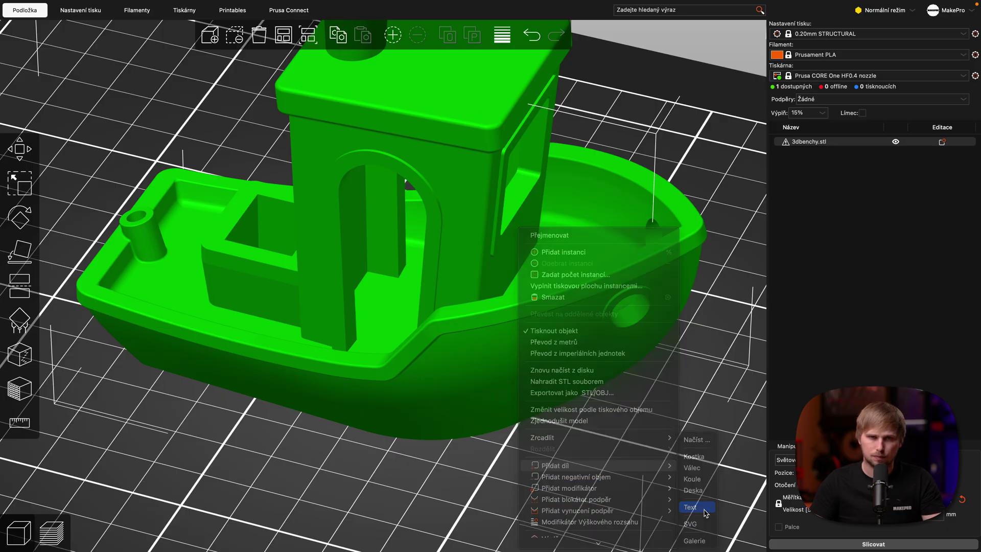
{"action": "scroll", "coordinate": [541, 385], "scroll_direction": "up", "scroll_amount": 5}
{"action": "left_click_drag", "start_coordinate": [517, 324], "coordinate": [535, 395]}
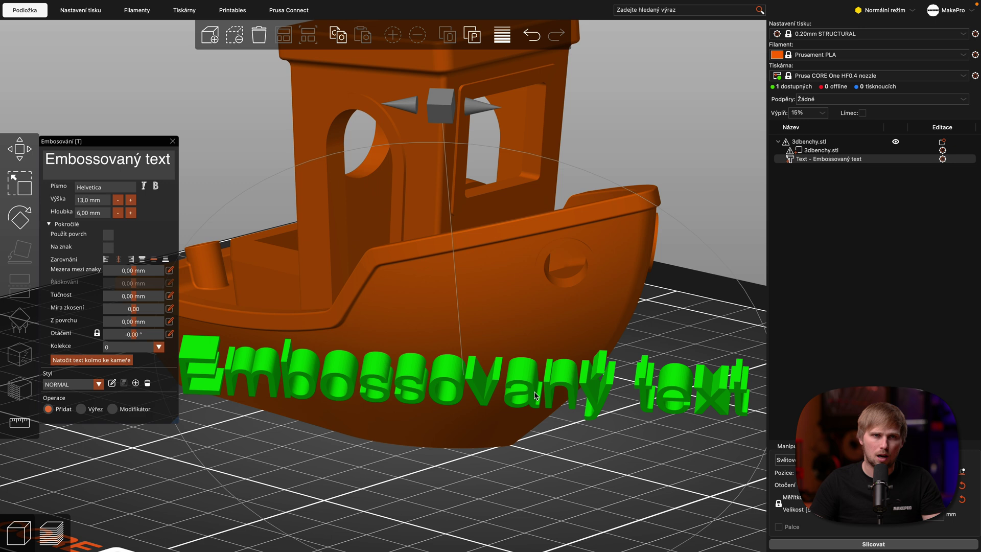
{"action": "left_click", "coordinate": [100, 158]}
{"action": "key", "text": "ctrl+a"}
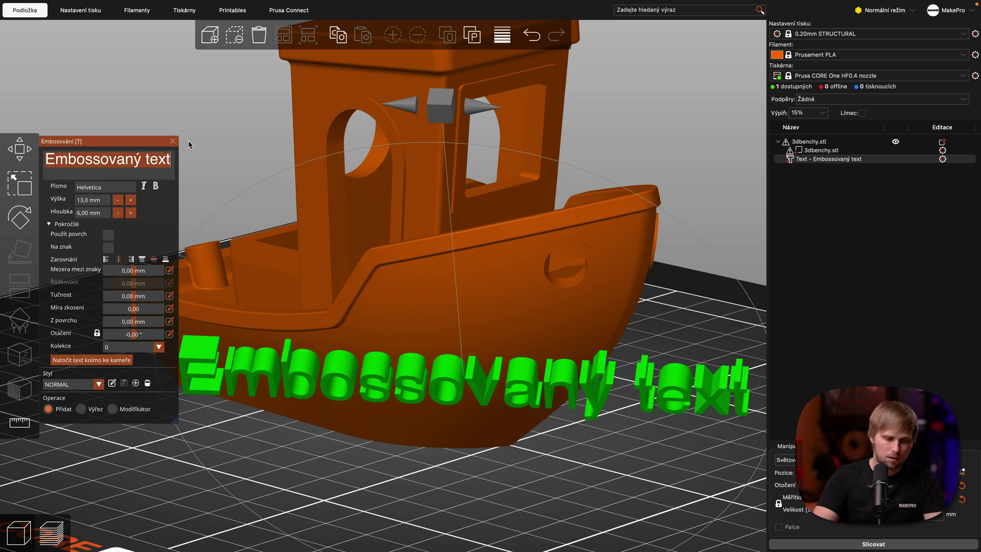
{"action": "type", "text": "MakePro"}
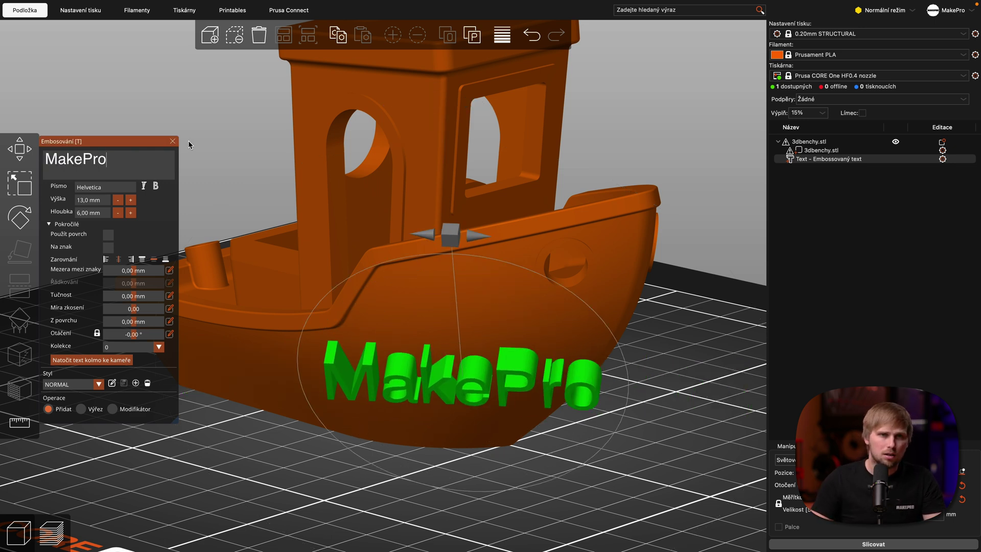
Step: Project the MakePro text onto the curved hull with Použít povrch and move it slightly higher toward the bow
{"action": "left_click", "coordinate": [108, 235]}
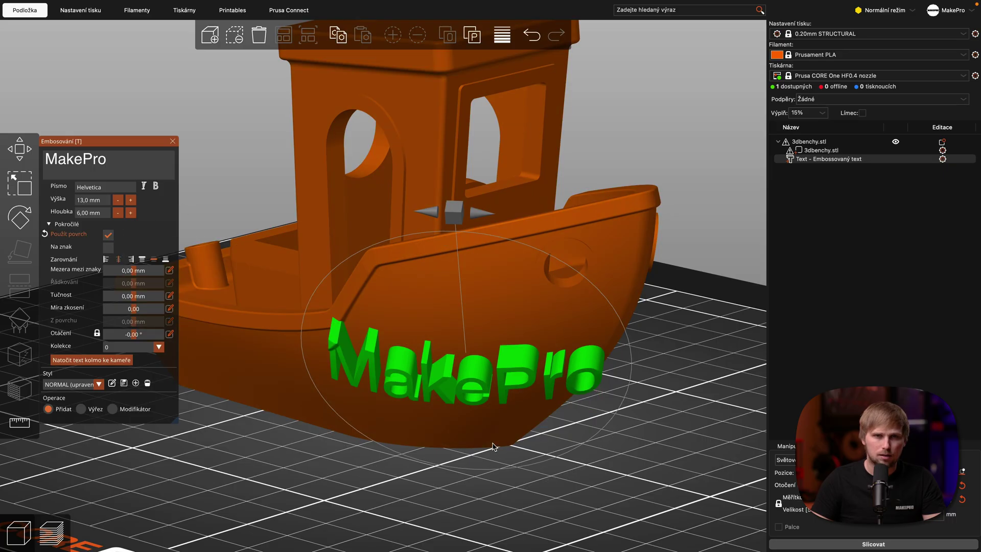
{"action": "left_click_drag", "start_coordinate": [549, 391], "coordinate": [560, 373]}
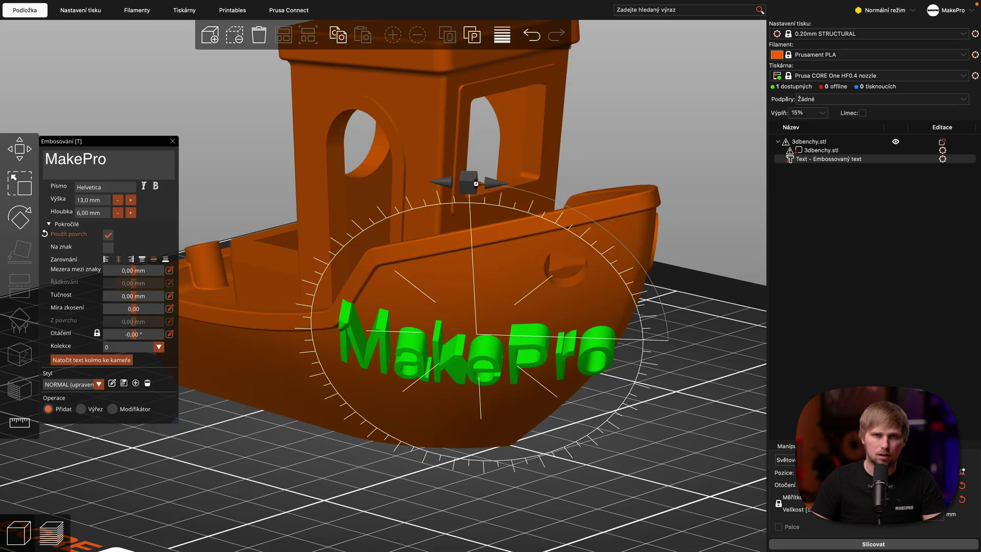
{"action": "left_click", "coordinate": [471, 345]}
{"action": "left_click_drag", "start_coordinate": [681, 227], "coordinate": [683, 226]}
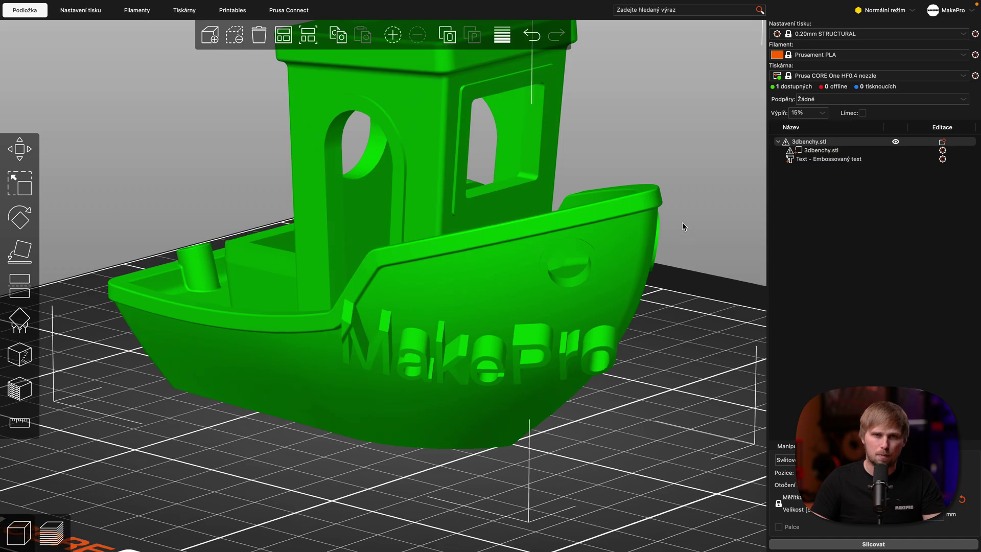
{"action": "left_click_drag", "start_coordinate": [701, 149], "coordinate": [660, 319]}
{"action": "mouse_move", "coordinate": [614, 443]}
{"action": "left_mouse_down"}
{"action": "mouse_move", "coordinate": [641, 422]}
{"action": "mouse_move", "coordinate": [629, 428]}
{"action": "mouse_move", "coordinate": [640, 435]}
{"action": "mouse_move", "coordinate": [622, 442]}
{"action": "left_mouse_up"}
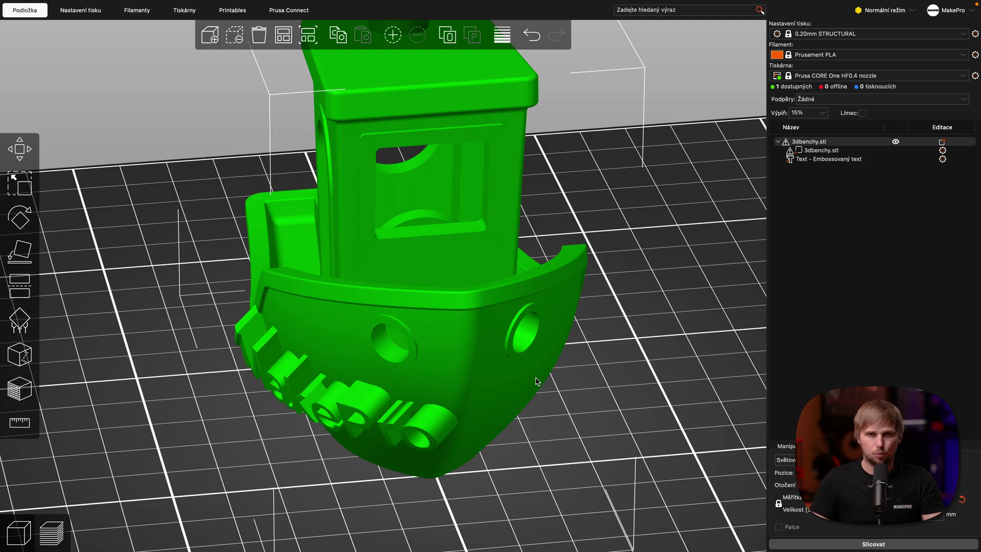
Step: Delete the boat together with its MakePro text to empty the print bed
{"action": "left_click", "coordinate": [672, 384]}
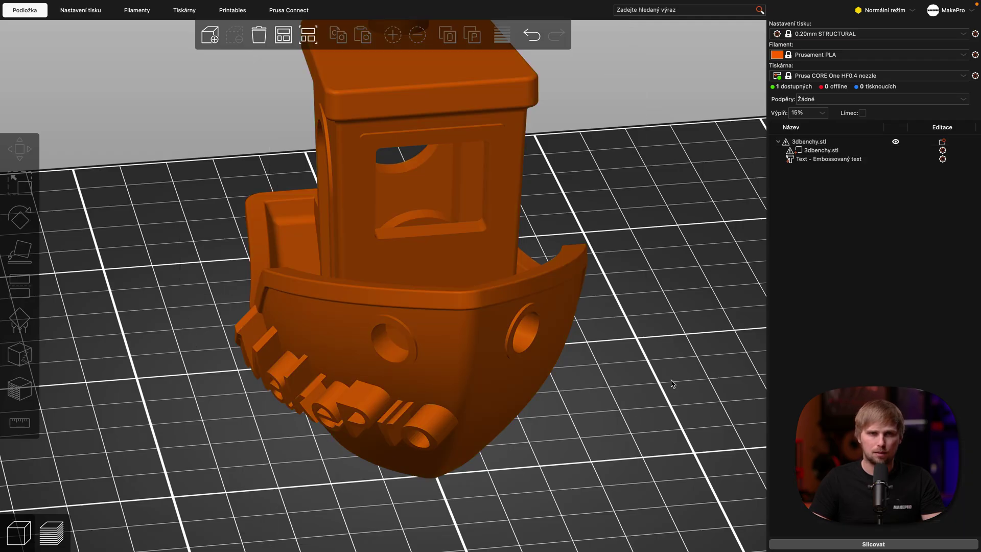
{"action": "left_click", "coordinate": [477, 401]}
{"action": "key", "text": "Delete"}
{"action": "scroll", "coordinate": [477, 398], "scroll_direction": "down", "scroll_amount": 5}
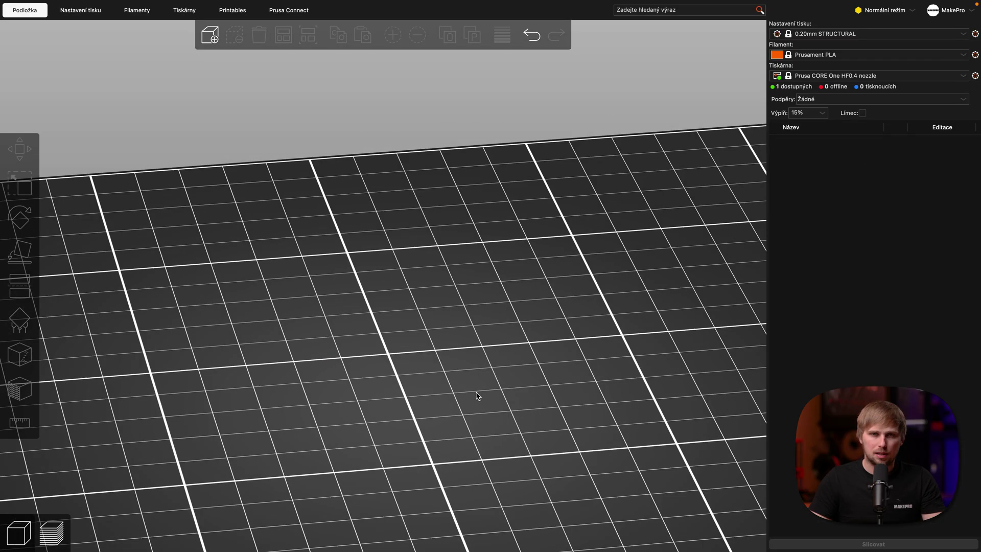
{"action": "left_click_drag", "start_coordinate": [477, 396], "coordinate": [514, 398]}
{"action": "scroll", "coordinate": [458, 351], "scroll_direction": "up", "scroll_amount": 8}
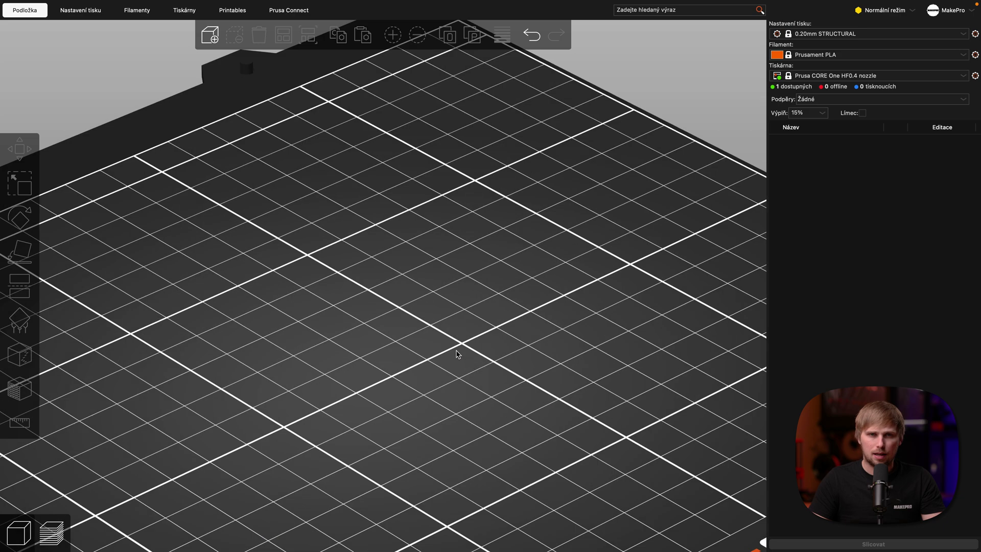
{"action": "scroll", "coordinate": [456, 353], "scroll_direction": "down", "scroll_amount": 6}
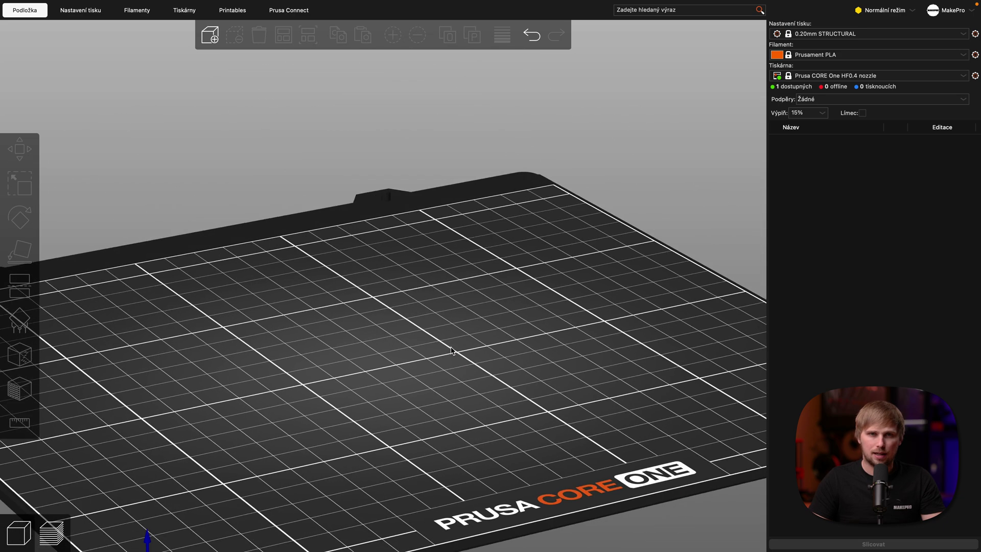
{"action": "middle_click_drag", "start_coordinate": [460, 350], "coordinate": [478, 346]}
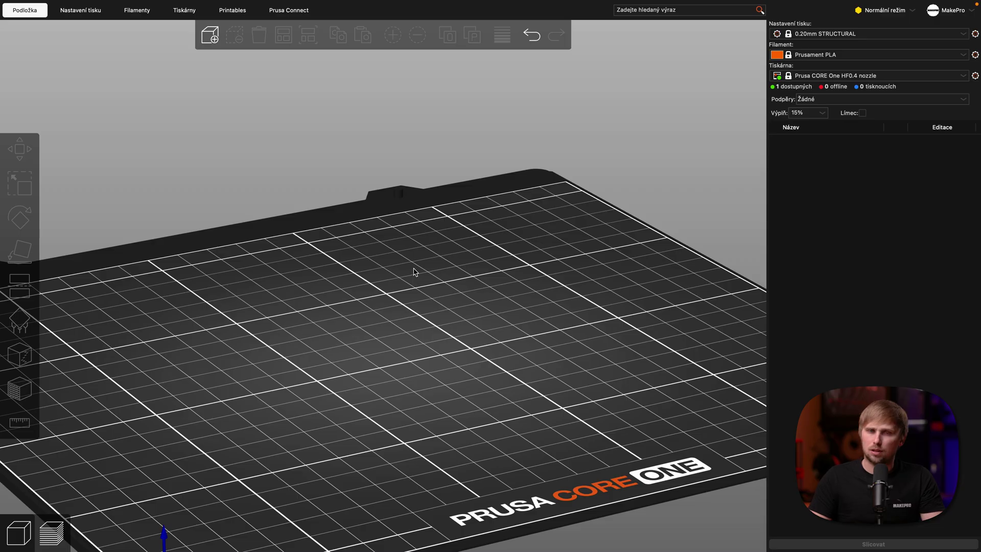
Step: Add a cube (Kostka), scale it uniformly to about 280 % and stretch it along X into a long block
{"action": "right_click", "coordinate": [412, 345]}
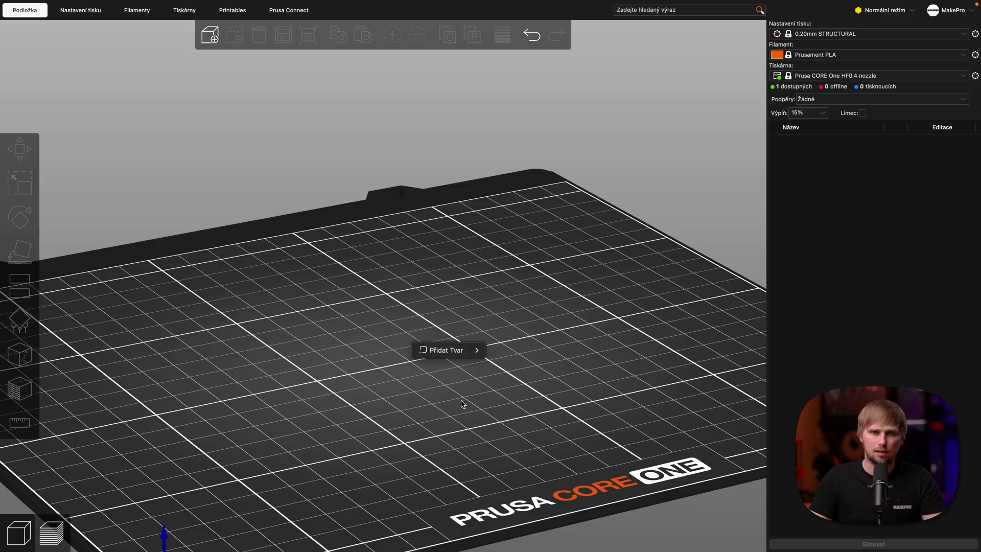
{"action": "mouse_move", "coordinate": [466, 354]}
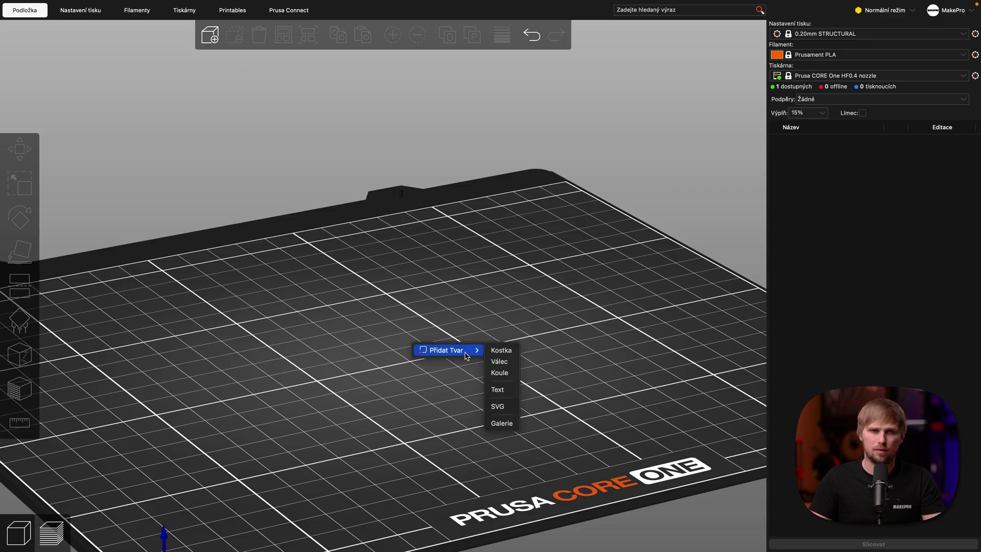
{"action": "left_click", "coordinate": [500, 351]}
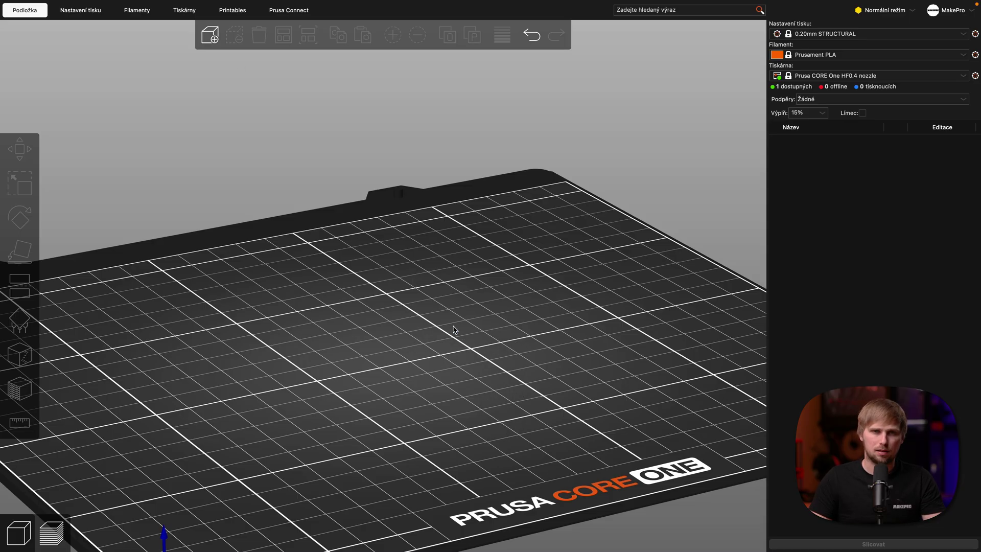
{"action": "left_click", "coordinate": [12, 181]}
{"action": "left_click_drag", "start_coordinate": [480, 333], "coordinate": [647, 299]}
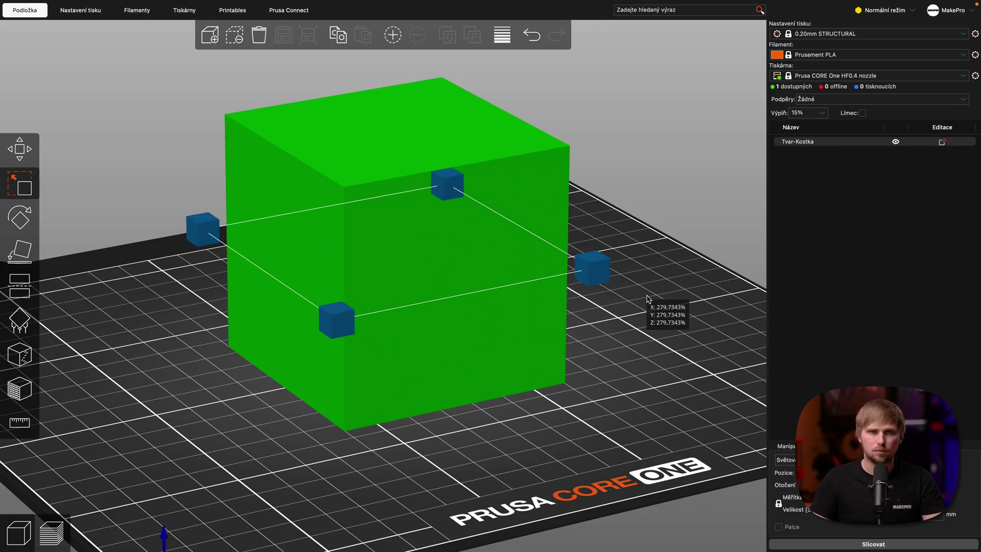
{"action": "left_click_drag", "start_coordinate": [522, 225], "coordinate": [577, 212]}
{"action": "left_click_drag", "start_coordinate": [578, 213], "coordinate": [664, 192]}
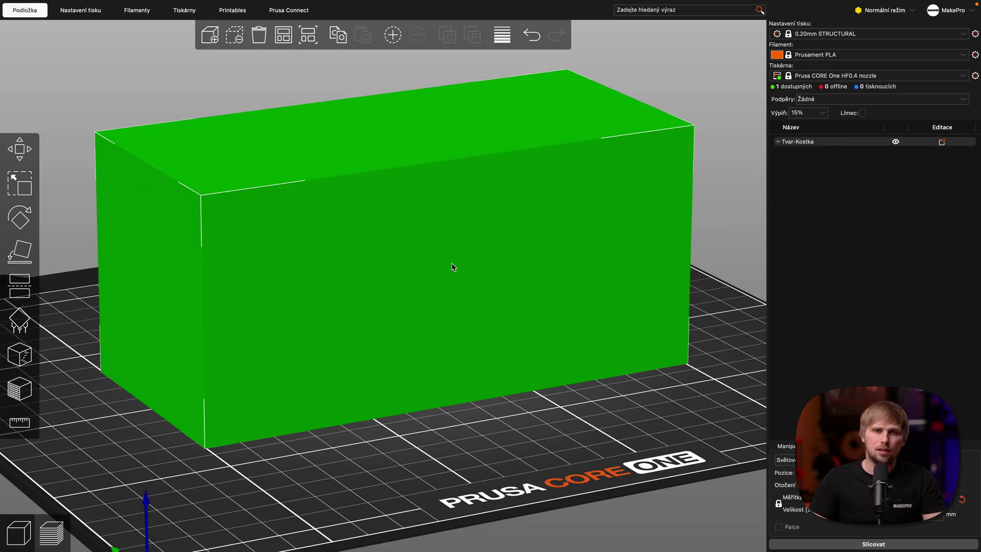
Step: Add Datový zdroj 8.svg from Downloads as an SVG part on the block's long front face
{"action": "right_click", "coordinate": [452, 267]}
{"action": "mouse_move", "coordinate": [533, 499]}
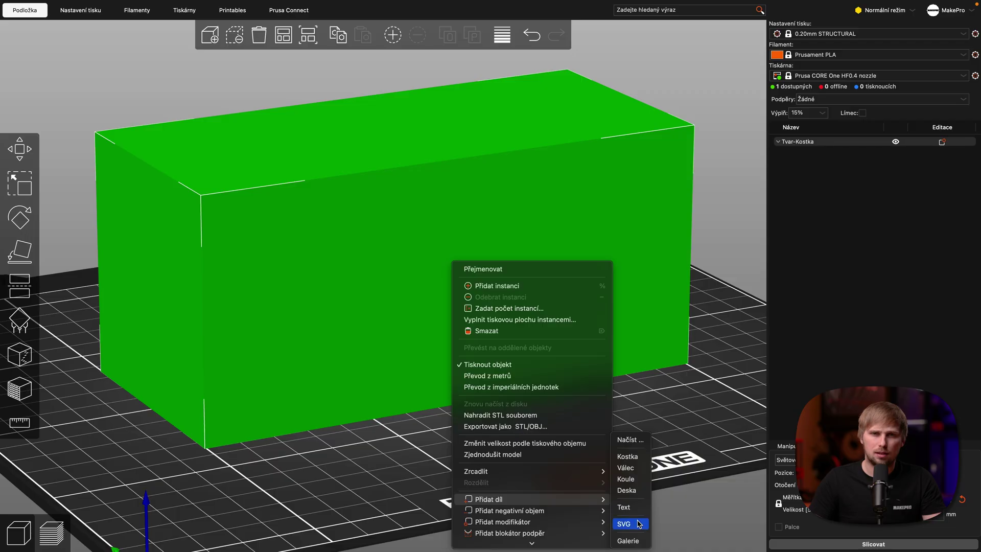
{"action": "left_click", "coordinate": [625, 523]}
{"action": "left_click", "coordinate": [213, 114]}
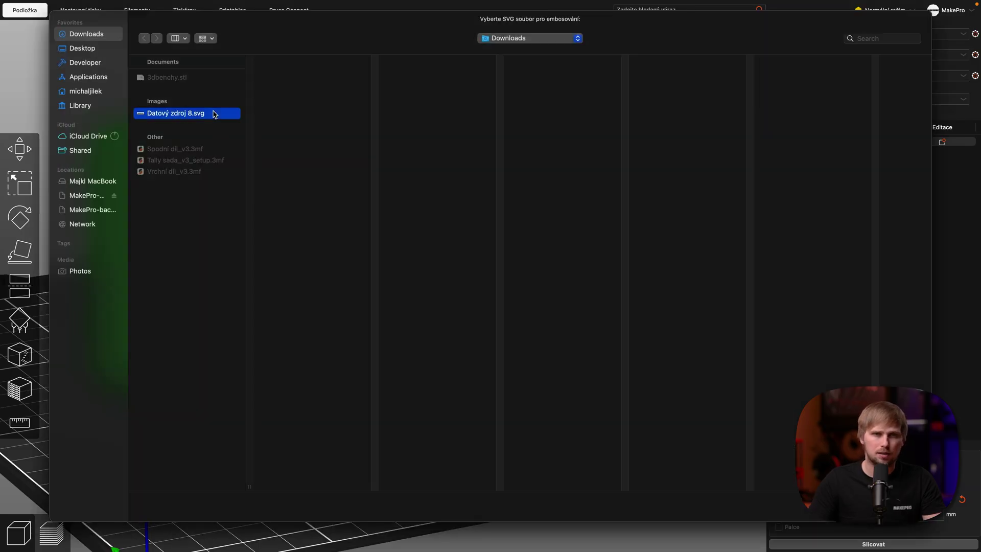
{"action": "left_click", "coordinate": [909, 506]}
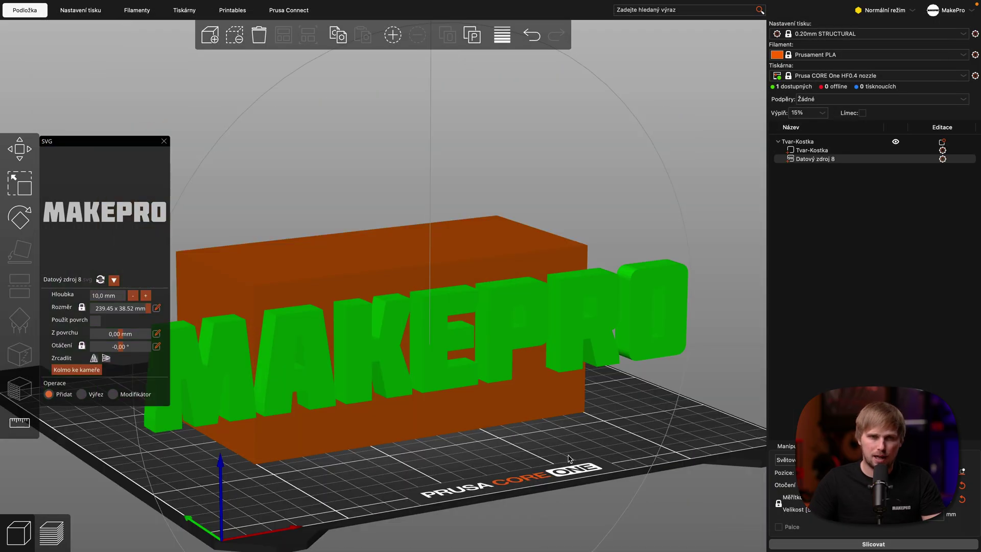
{"action": "left_click_drag", "start_coordinate": [569, 459], "coordinate": [639, 402]}
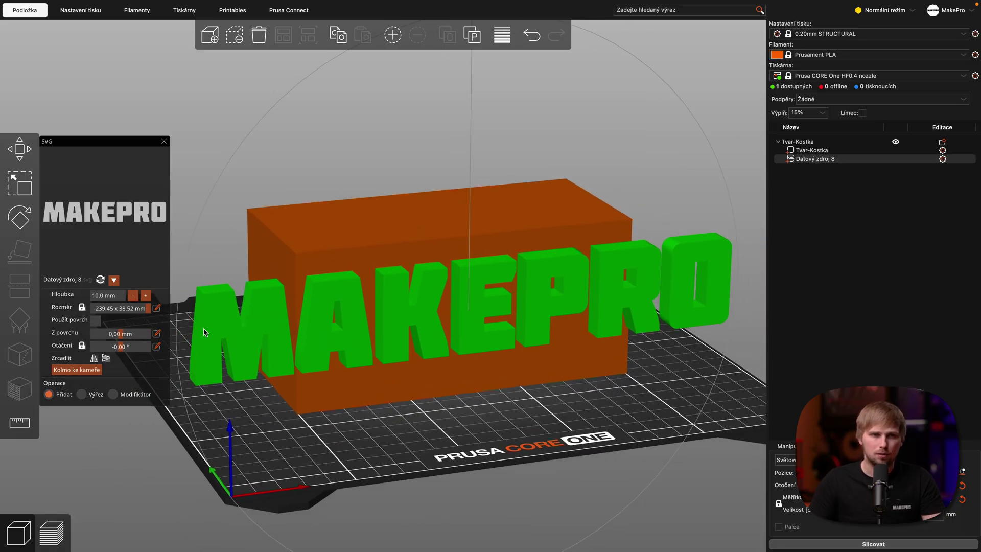
Step: Set the embossing depth of the MAKEPRO SVG part to 5 mm
{"action": "left_click", "coordinate": [117, 297]}
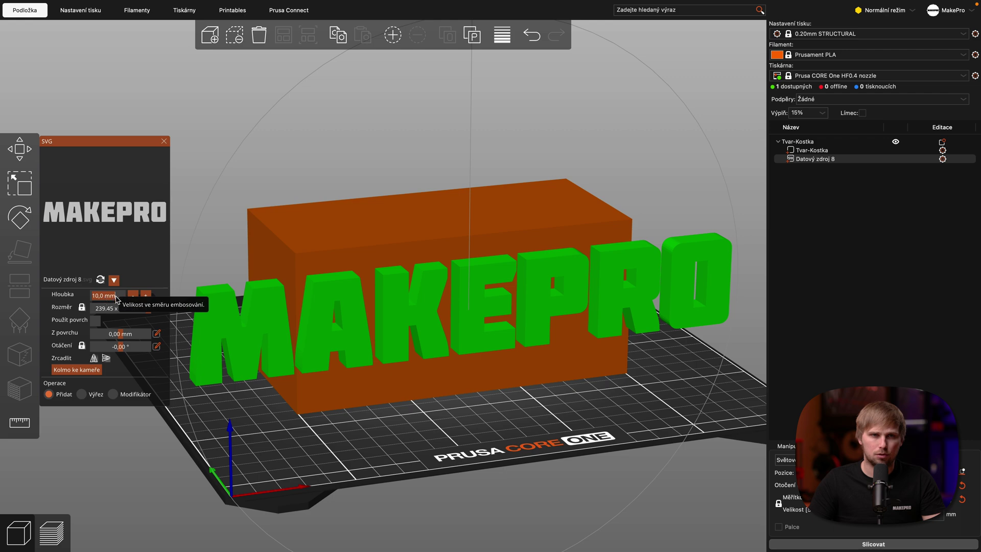
{"action": "type", "text": "5"}
{"action": "mouse_move", "coordinate": [481, 428]}
{"action": "left_mouse_down"}
{"action": "mouse_move", "coordinate": [502, 433]}
{"action": "mouse_move", "coordinate": [470, 420]}
{"action": "left_mouse_up"}
Step: Reduce the embossing depth of the MAKEPRO SVG part to 0,4 mm
{"action": "left_click", "coordinate": [112, 296]}
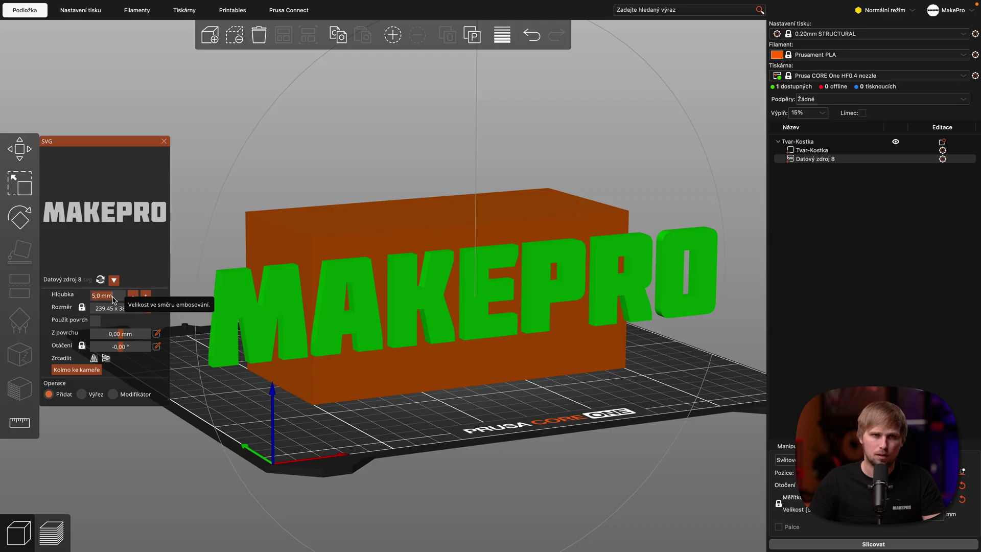
{"action": "type", "text": "0,4"}
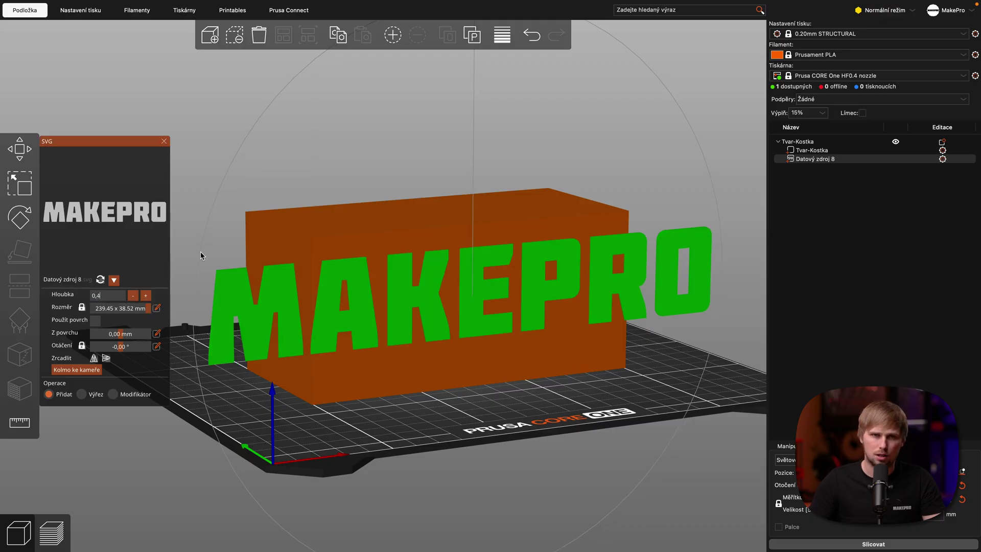
{"action": "left_click_drag", "start_coordinate": [448, 431], "coordinate": [169, 331]}
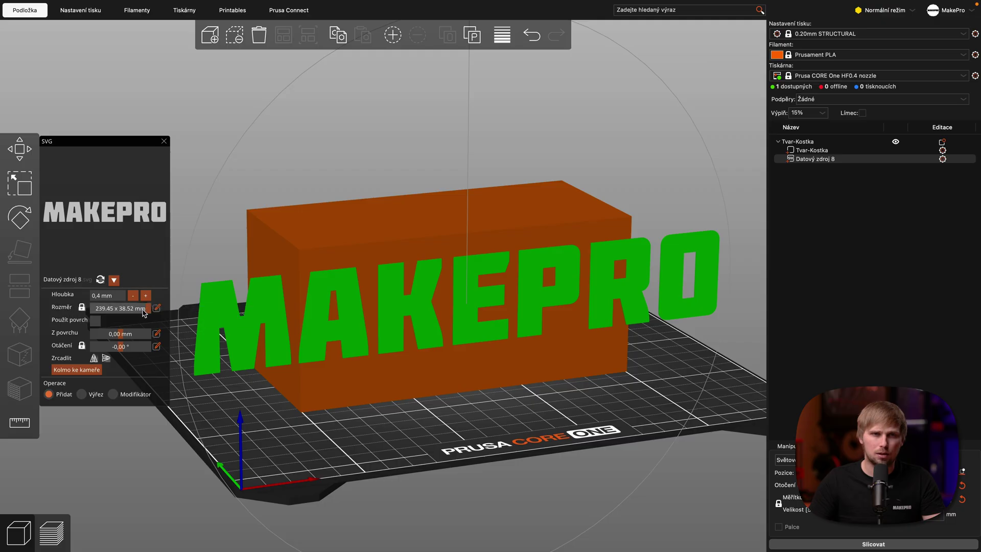
Step: Try a size of 100.00 x 16.09 mm for the MAKEPRO SVG part and reset it to the original size
{"action": "left_click", "coordinate": [158, 309]}
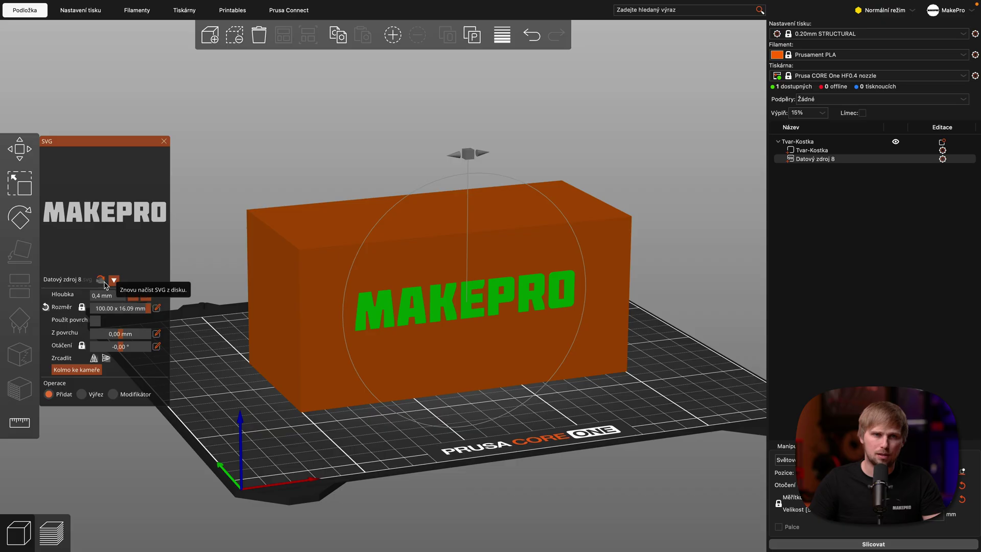
{"action": "left_click", "coordinate": [101, 282]}
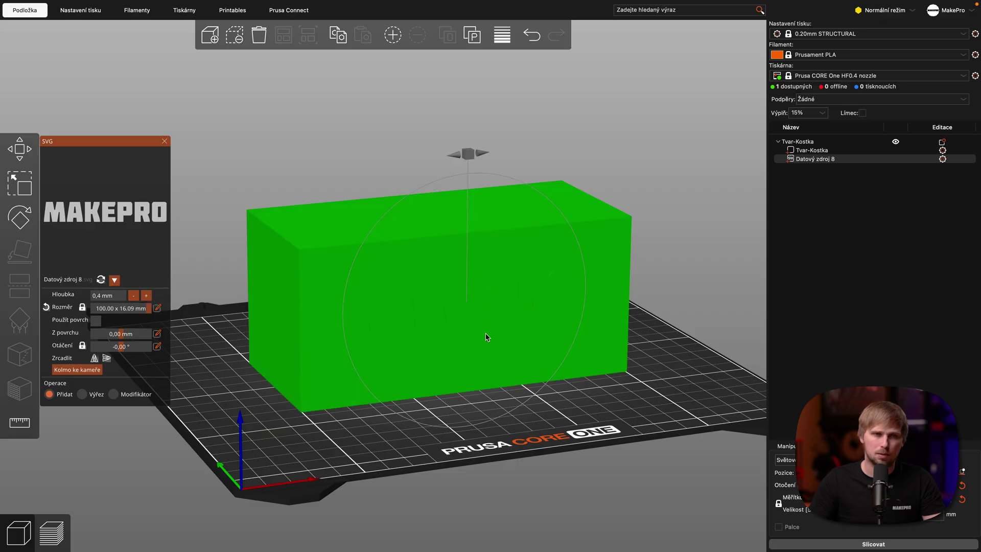
{"action": "left_click", "coordinate": [46, 308]}
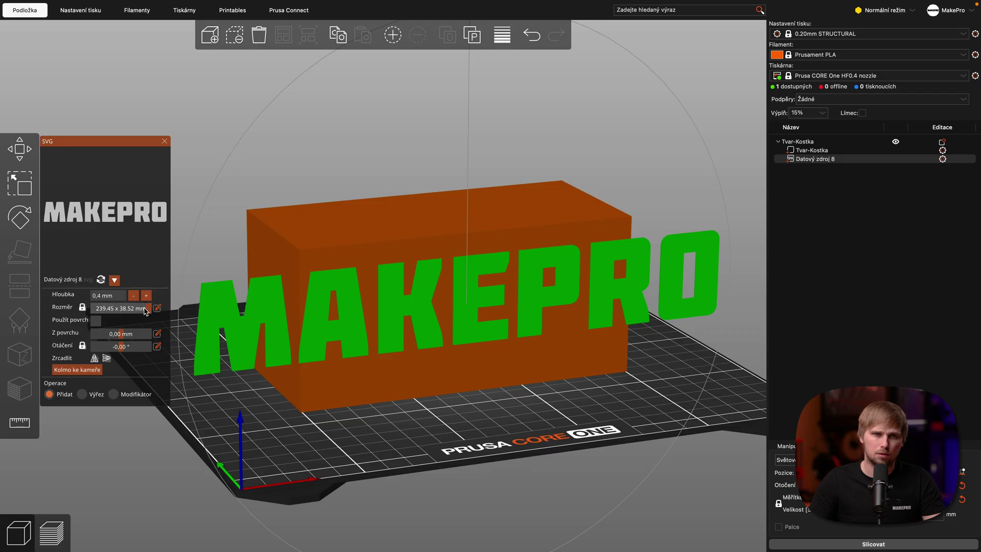
Step: Shrink the MAKEPRO SVG part proportionally to 96.48 x 15.52 mm
{"action": "left_click_drag", "start_coordinate": [149, 308], "coordinate": [137, 309]}
{"action": "left_click_drag", "start_coordinate": [137, 309], "coordinate": [123, 349]}
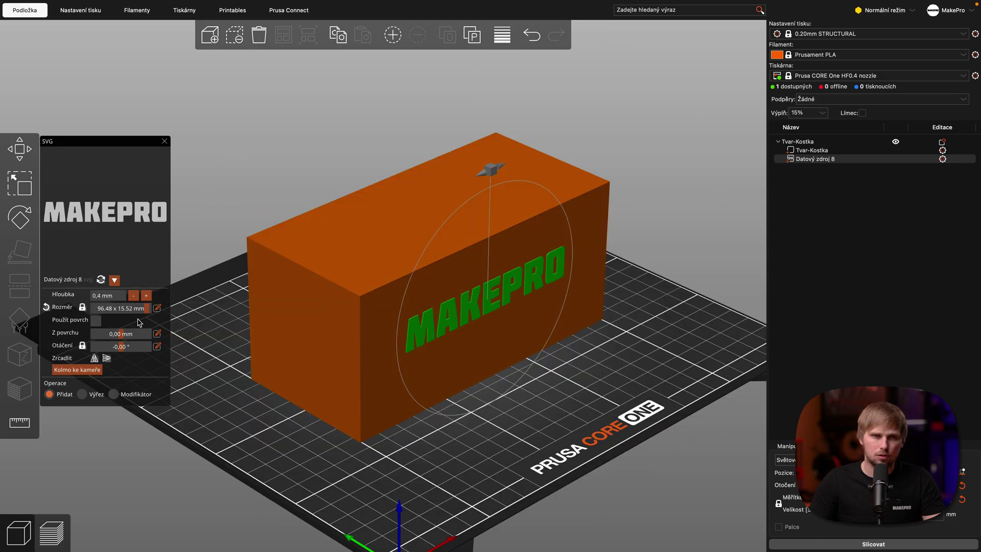
{"action": "left_click", "coordinate": [46, 332]}
{"action": "left_click", "coordinate": [47, 345]}
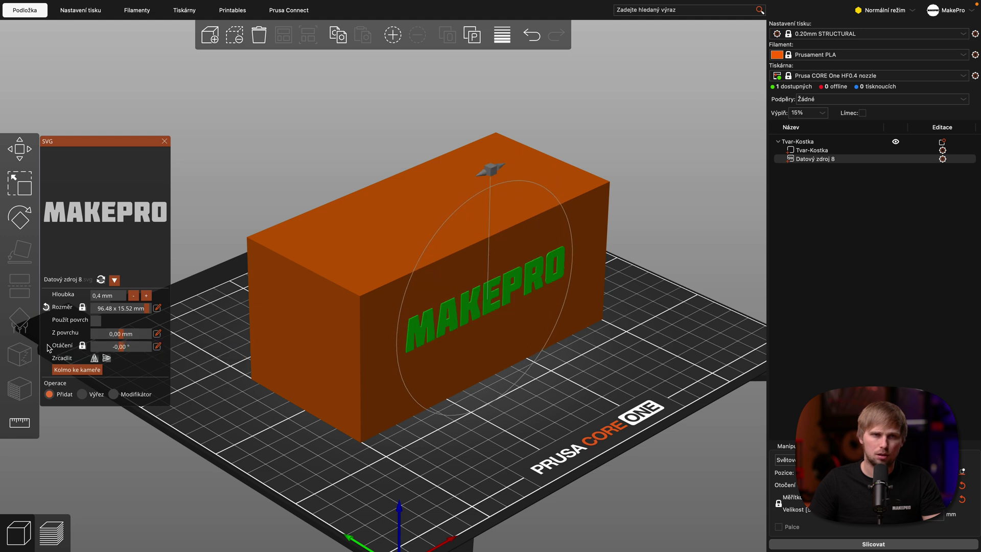
Step: Make the MAKEPRO logo follow the block's surface and shift it along the long front face
{"action": "left_click", "coordinate": [100, 320]}
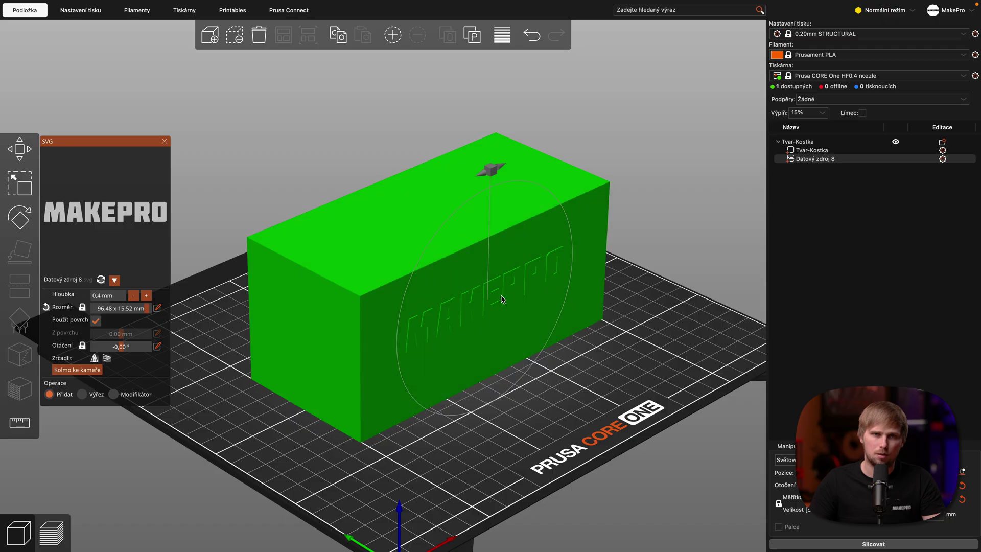
{"action": "left_click_drag", "start_coordinate": [496, 299], "coordinate": [319, 343]}
{"action": "left_click_drag", "start_coordinate": [397, 337], "coordinate": [465, 310]}
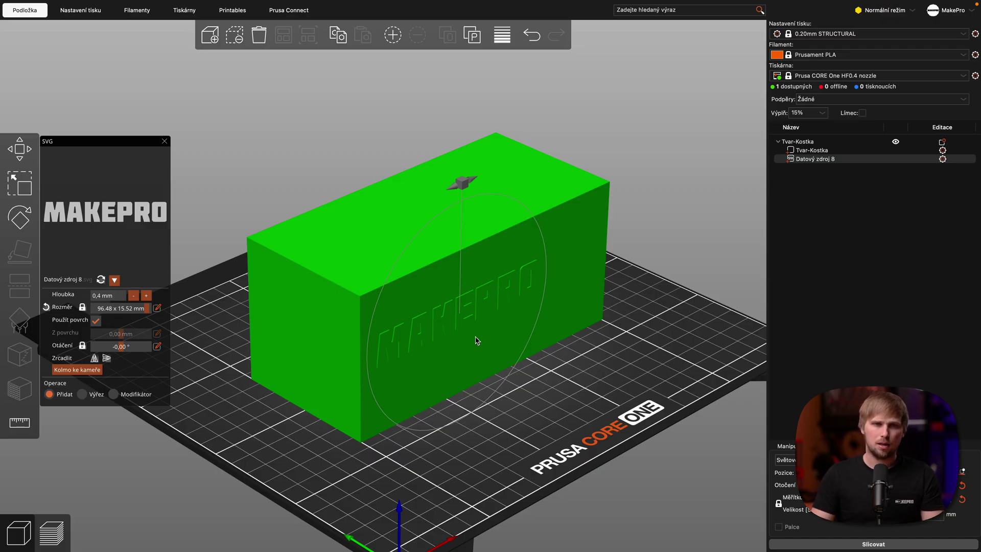
{"action": "left_click_drag", "start_coordinate": [588, 398], "coordinate": [584, 395]}
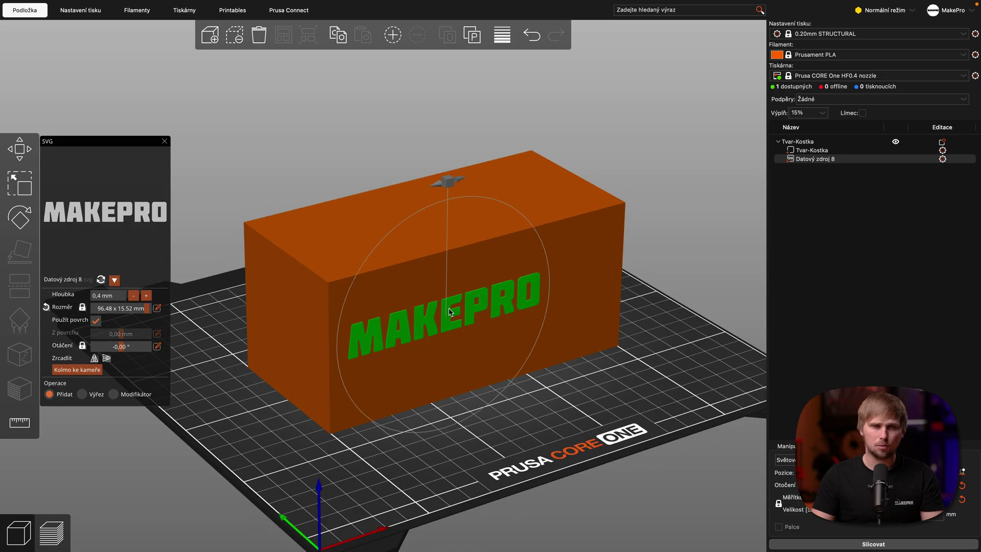
{"action": "scroll", "coordinate": [616, 430], "scroll_direction": "up", "scroll_amount": 5}
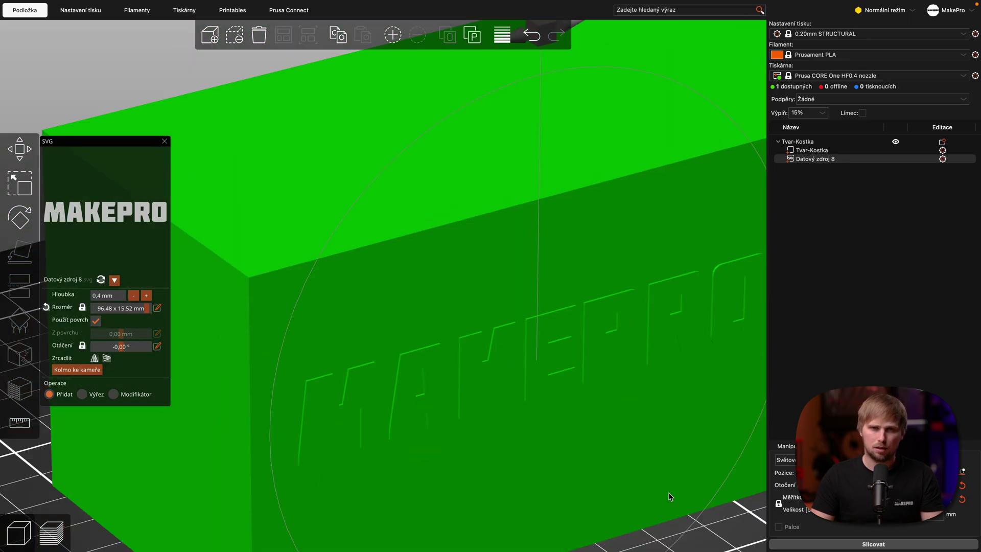
{"action": "scroll", "coordinate": [670, 497], "scroll_direction": "down", "scroll_amount": 3}
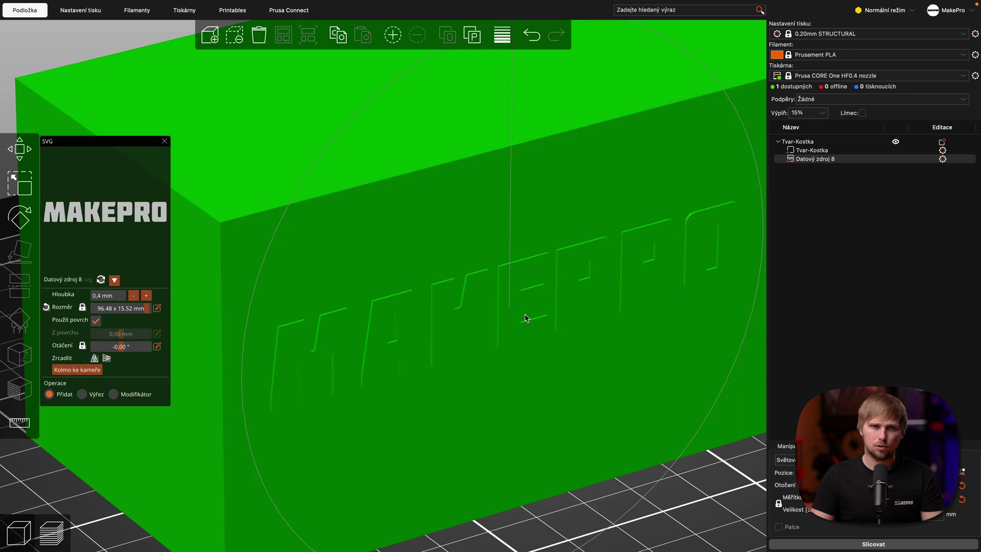
Step: Change the MAKEPRO logo's operation to a cut-out (Výřez), slice the block to preview the engraving and return to the model view
{"action": "left_click", "coordinate": [82, 393]}
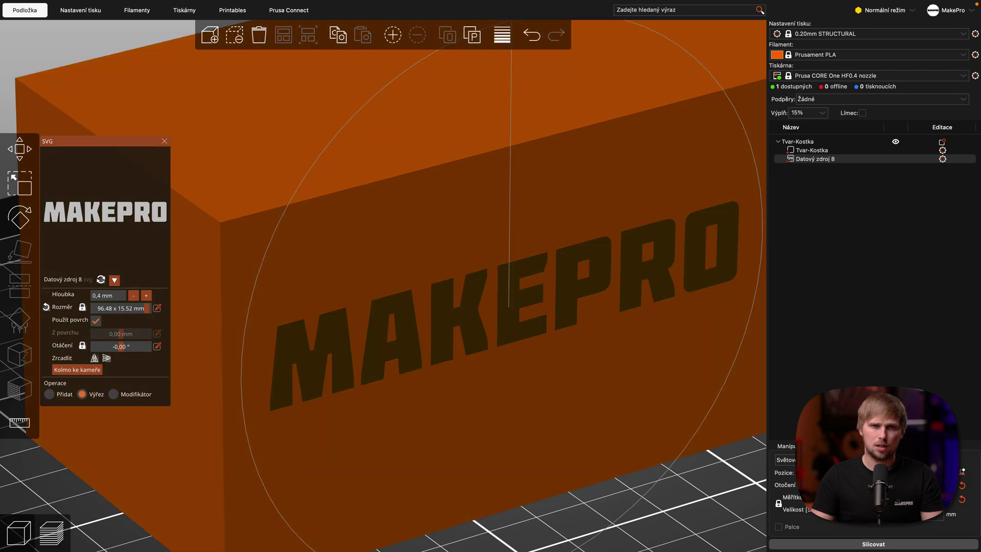
{"action": "left_click", "coordinate": [874, 544]}
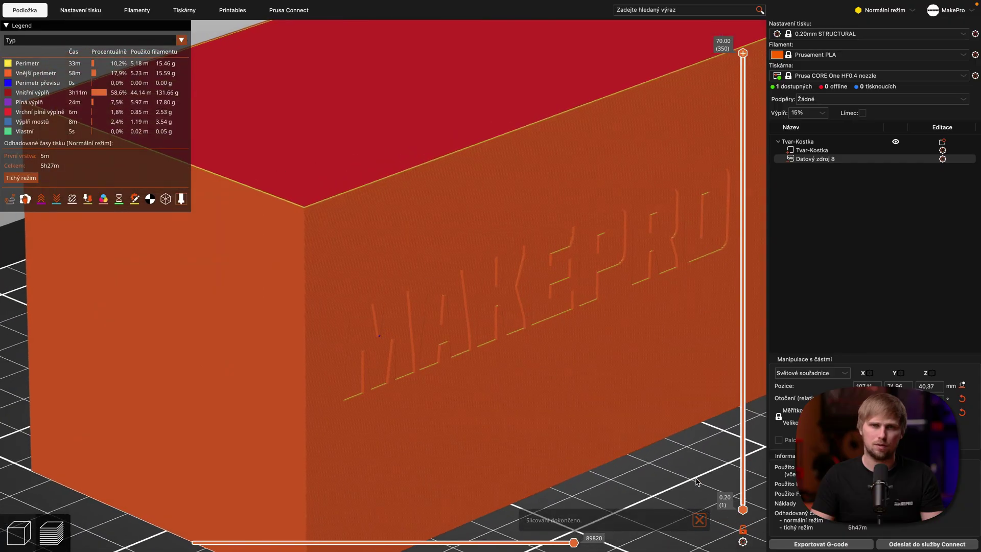
{"action": "left_click", "coordinate": [19, 533]}
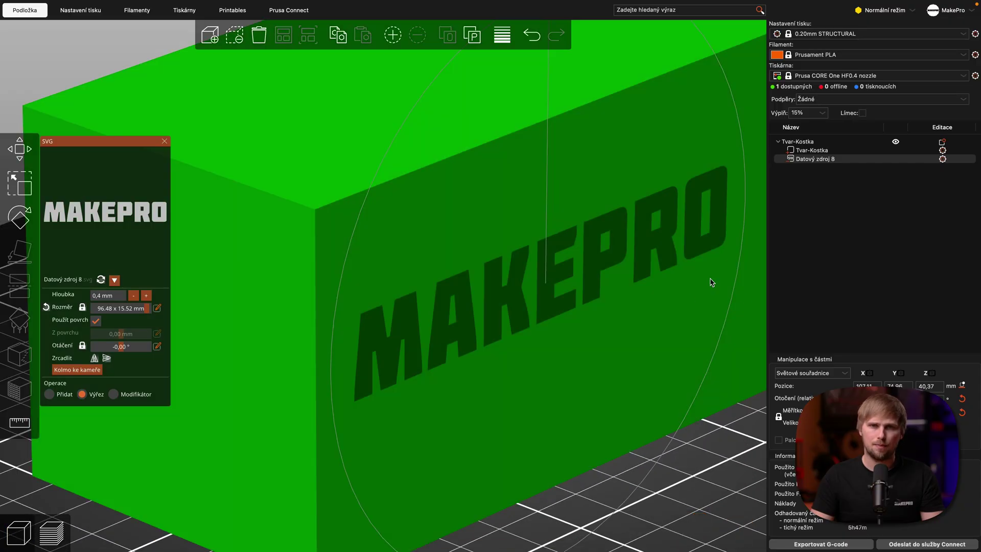
{"action": "scroll", "coordinate": [724, 480], "scroll_direction": "down", "scroll_amount": 5}
{"action": "scroll", "coordinate": [724, 480], "scroll_direction": "up", "scroll_amount": 4}
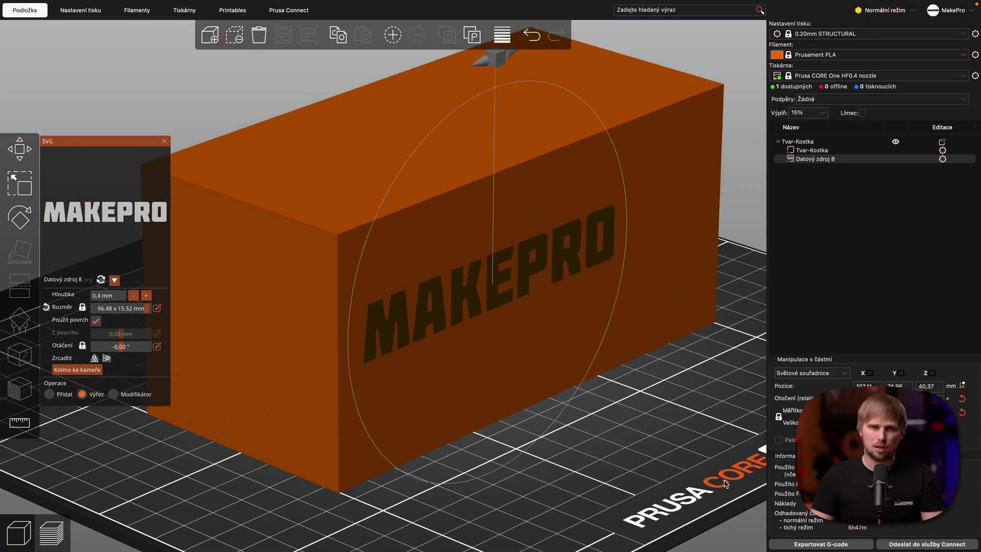
{"action": "scroll", "coordinate": [725, 480], "scroll_direction": "up", "scroll_amount": 2}
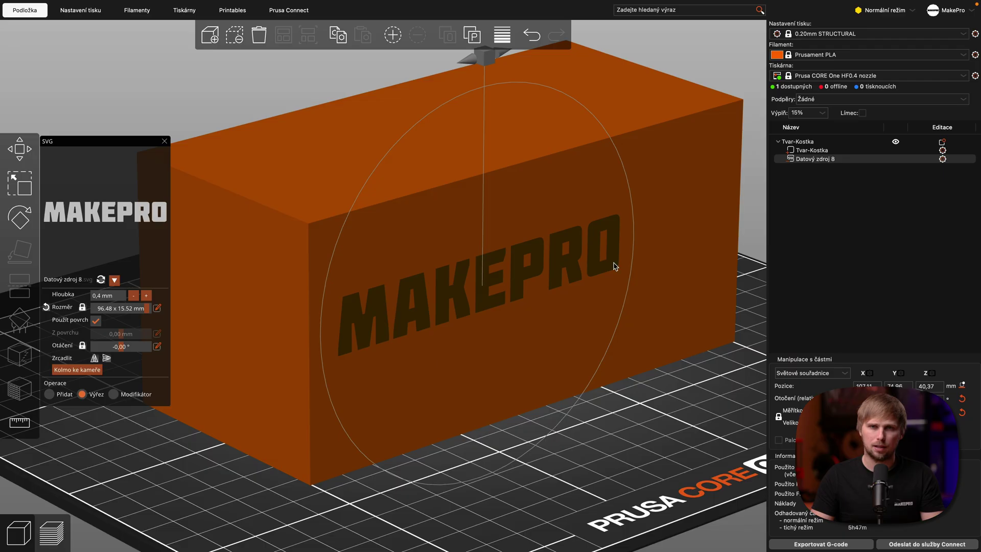
Step: Select the Datový zdroj 8 part and scale the logo proportionally to 186.51 x 30.00 mm
{"action": "left_click", "coordinate": [857, 243]}
{"action": "left_click", "coordinate": [817, 159]}
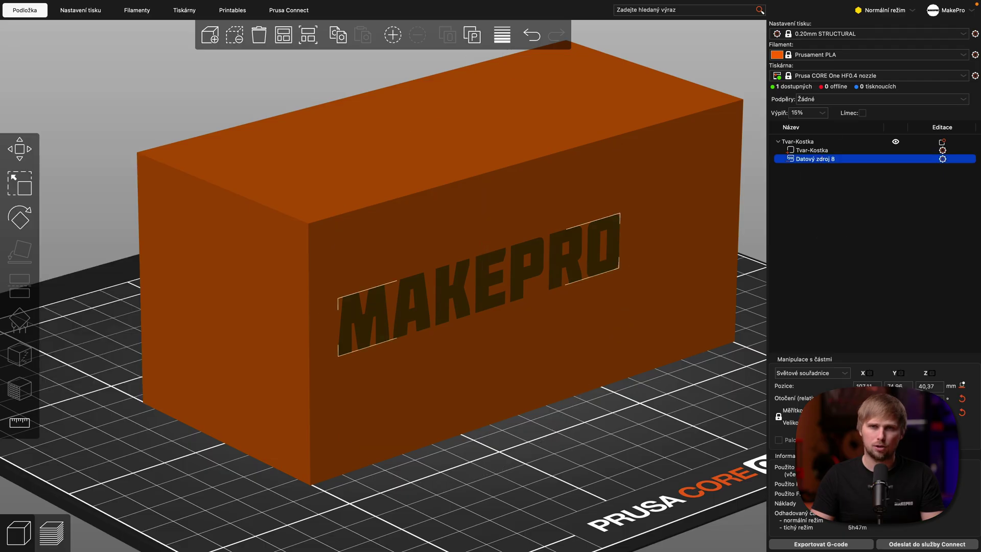
{"action": "left_click", "coordinate": [867, 423]}
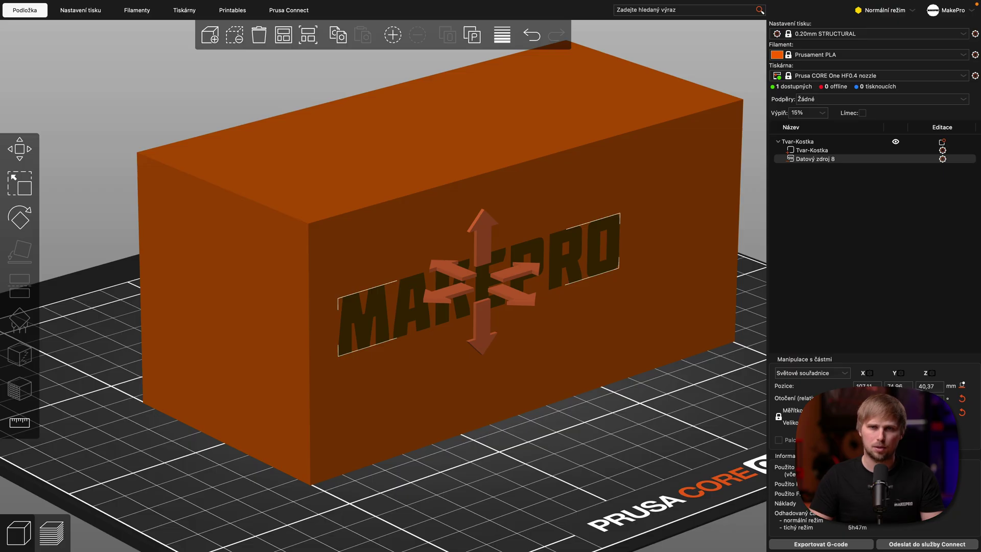
{"action": "key", "text": "Return"}
{"action": "mouse_move", "coordinate": [567, 459]}
{"action": "left_mouse_down"}
{"action": "mouse_move", "coordinate": [586, 455]}
{"action": "mouse_move", "coordinate": [564, 458]}
{"action": "left_mouse_up"}
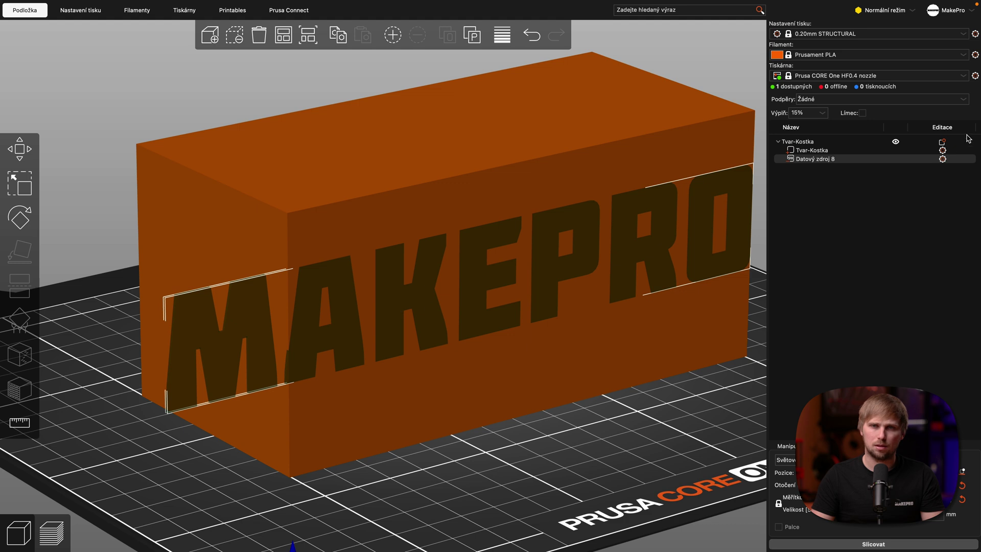
Step: Reopen the SVG settings of the MAKEPRO logo and examine its options for changing, baking and saving the source file
{"action": "right_click", "coordinate": [832, 160]}
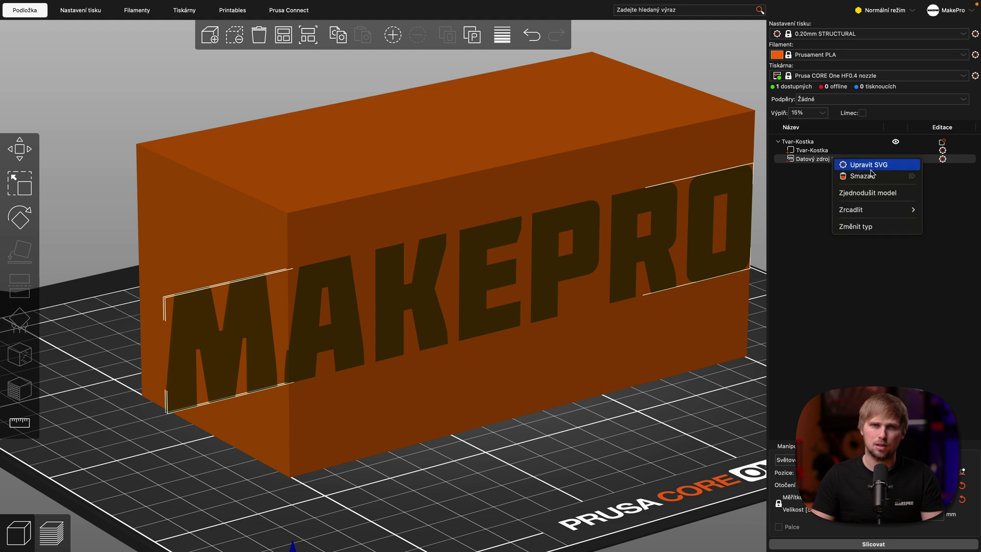
{"action": "right_click", "coordinate": [427, 293]}
{"action": "left_click", "coordinate": [447, 297]}
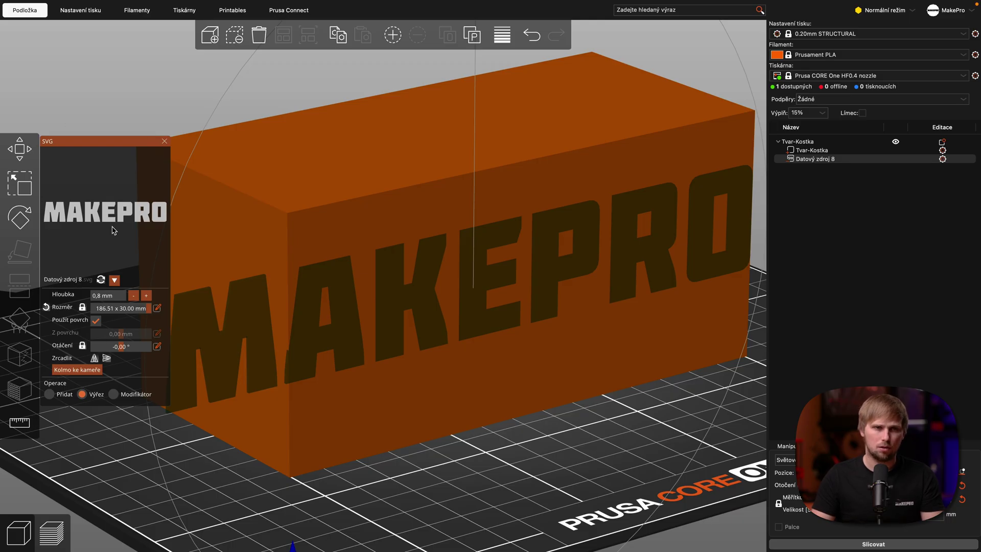
{"action": "left_click", "coordinate": [114, 281]}
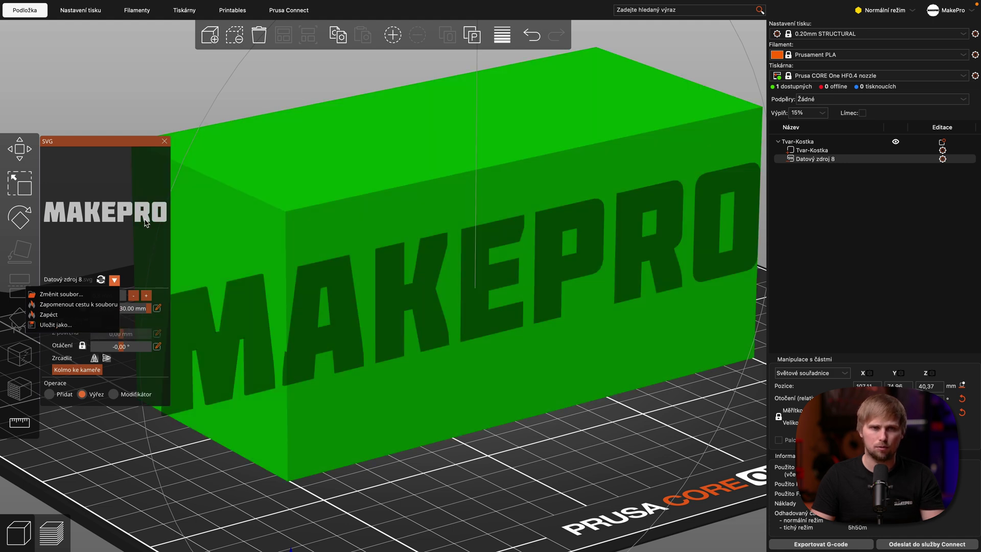
{"action": "left_click", "coordinate": [145, 219]}
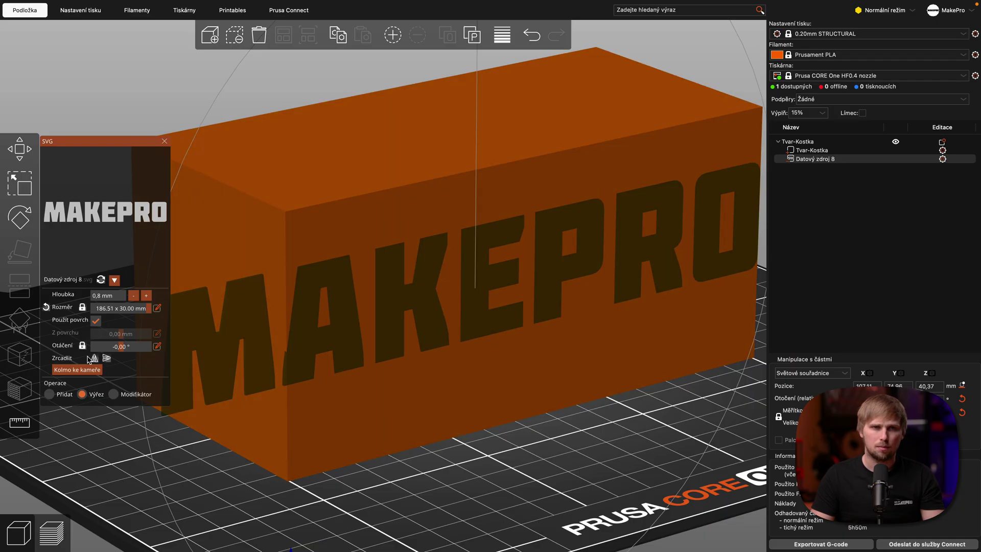
Step: Try mirroring the MAKEPRO logo vertically and horizontally, and restore its readable orientation
{"action": "left_click", "coordinate": [101, 358]}
{"action": "left_click", "coordinate": [102, 358]}
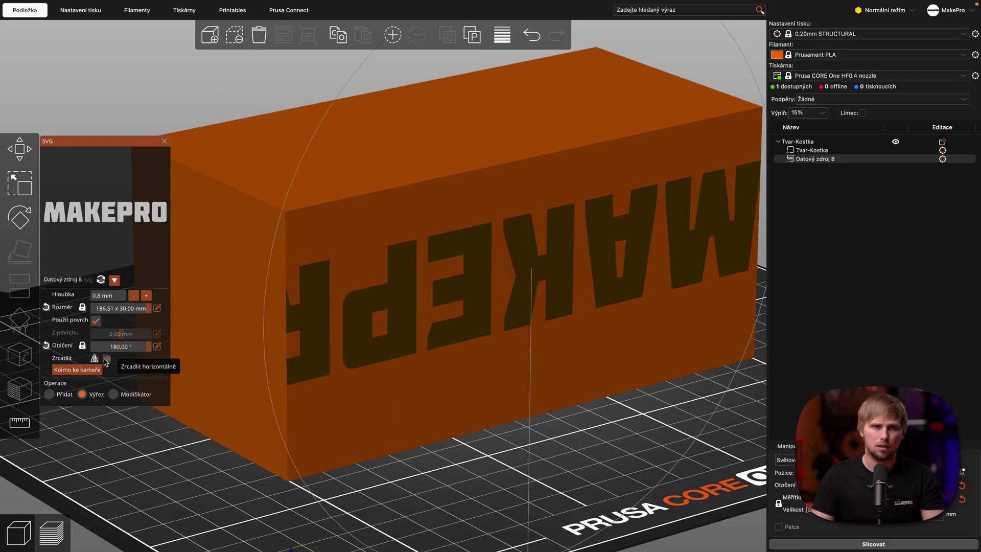
{"action": "left_click", "coordinate": [96, 359]}
{"action": "left_click", "coordinate": [108, 358]}
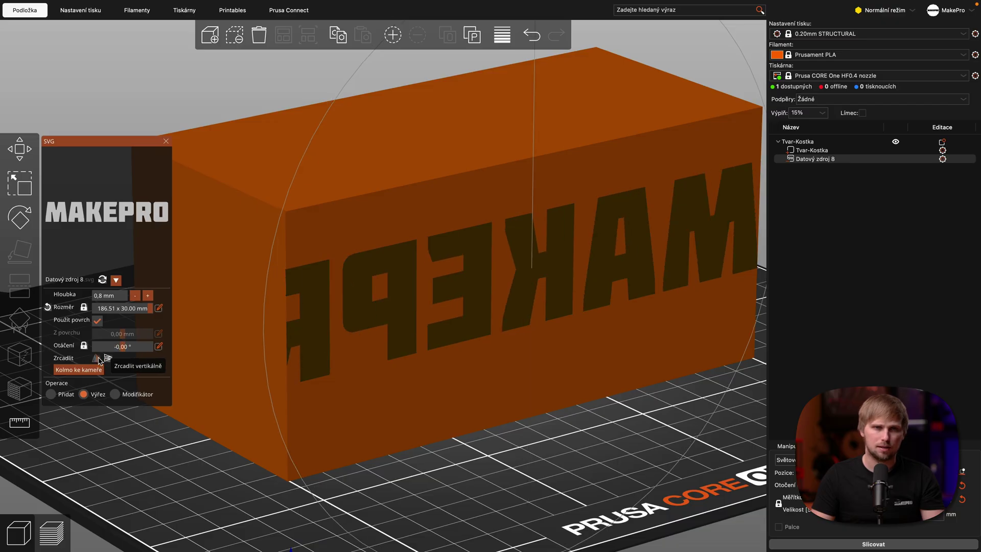
{"action": "left_click", "coordinate": [109, 358]}
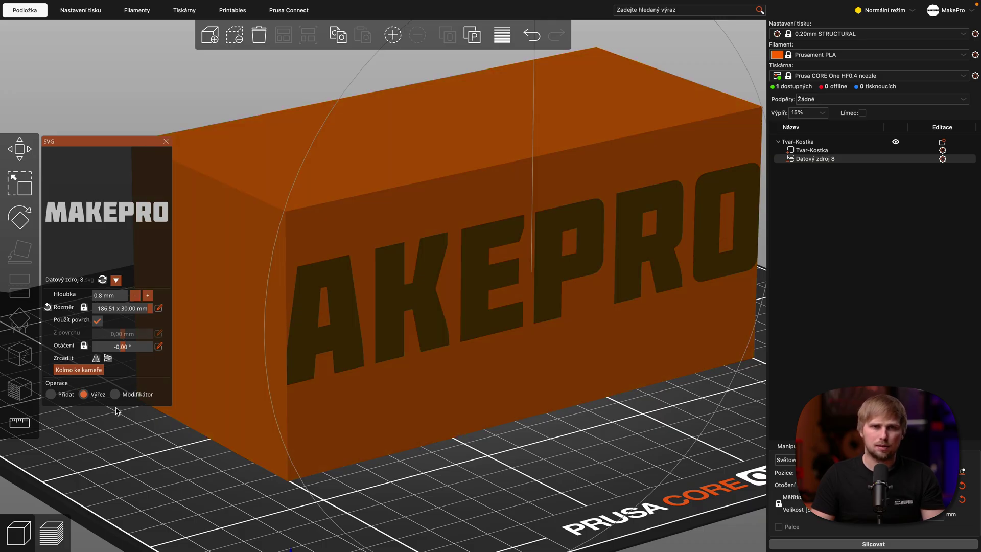
Step: Turn the MAKEPRO logo into a modifier with its own Vrstvy a perimetry settings and slice the block
{"action": "left_click", "coordinate": [115, 394]}
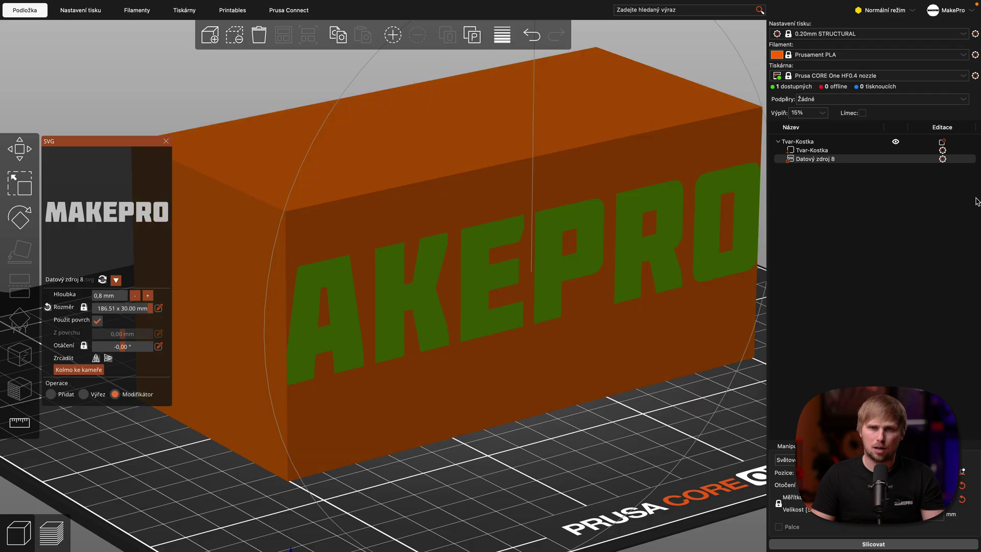
{"action": "right_click", "coordinate": [834, 163]}
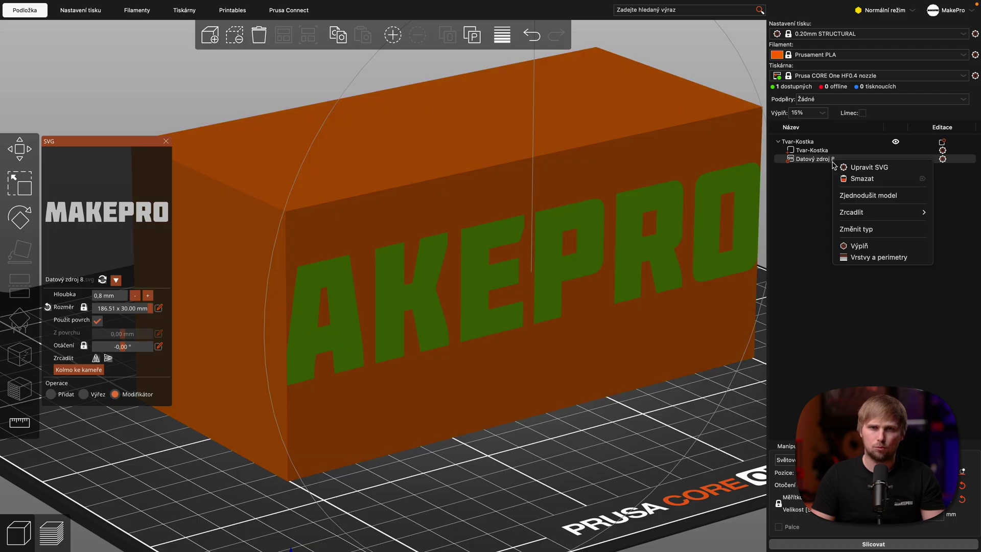
{"action": "left_click", "coordinate": [885, 258]}
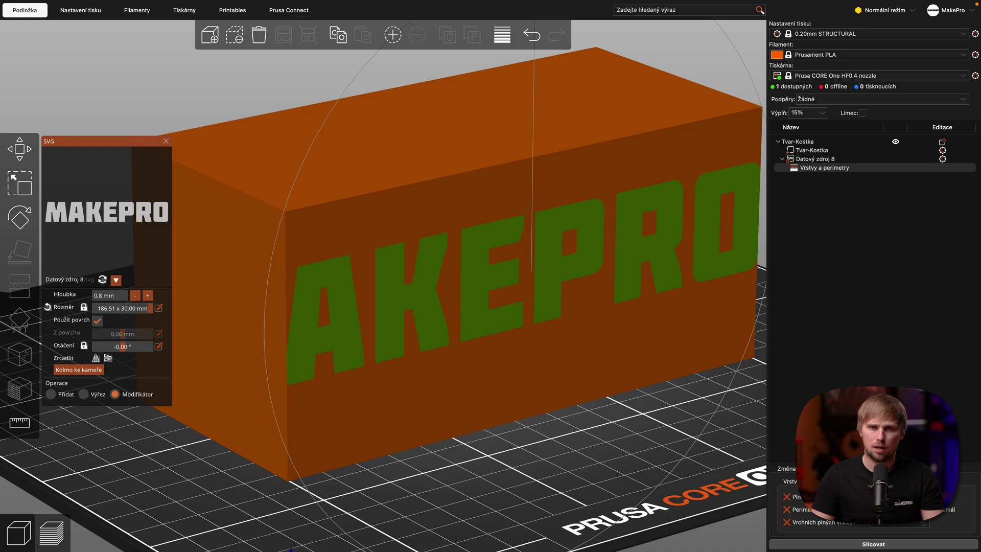
{"action": "left_click", "coordinate": [899, 543]}
{"action": "mouse_move", "coordinate": [575, 429]}
{"action": "left_mouse_down"}
{"action": "mouse_move", "coordinate": [558, 415]}
{"action": "mouse_move", "coordinate": [555, 428]}
{"action": "mouse_move", "coordinate": [567, 430]}
{"action": "left_mouse_up"}
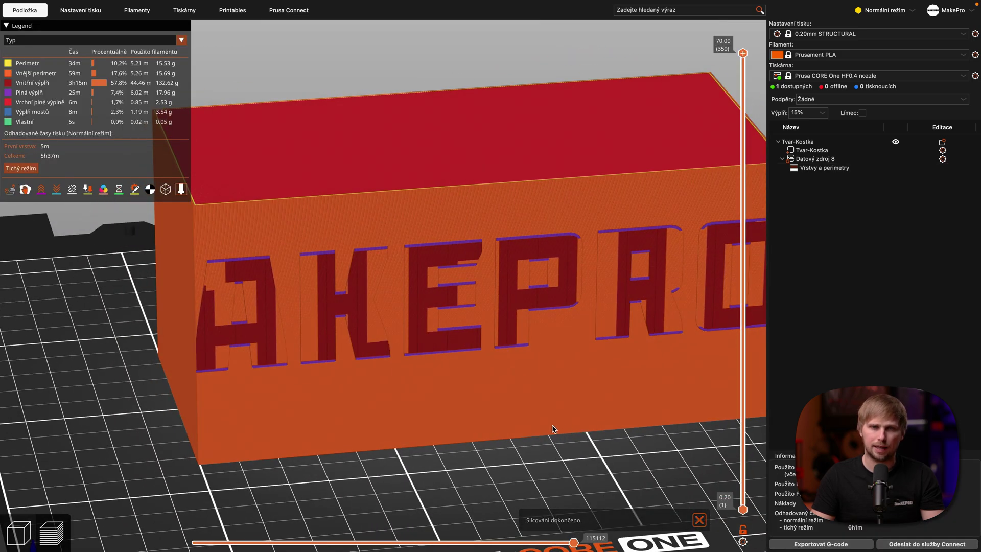